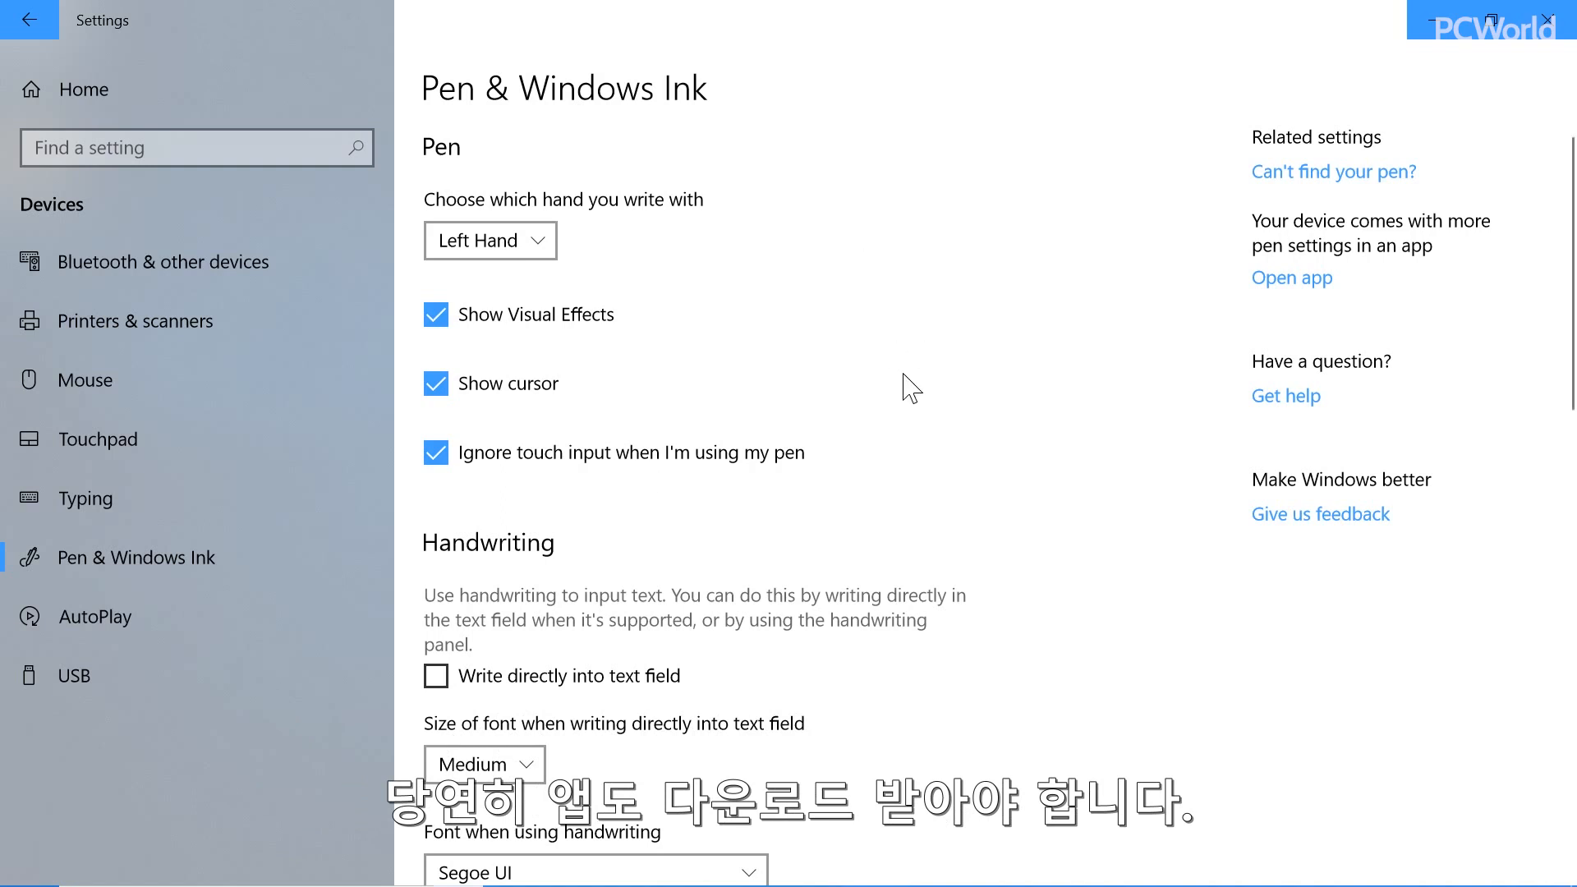
Switch to Microsoft Font Maker's letter and symbol template by way of its Microsoft Store page
{"action": "key", "text": "alt+Tab"}
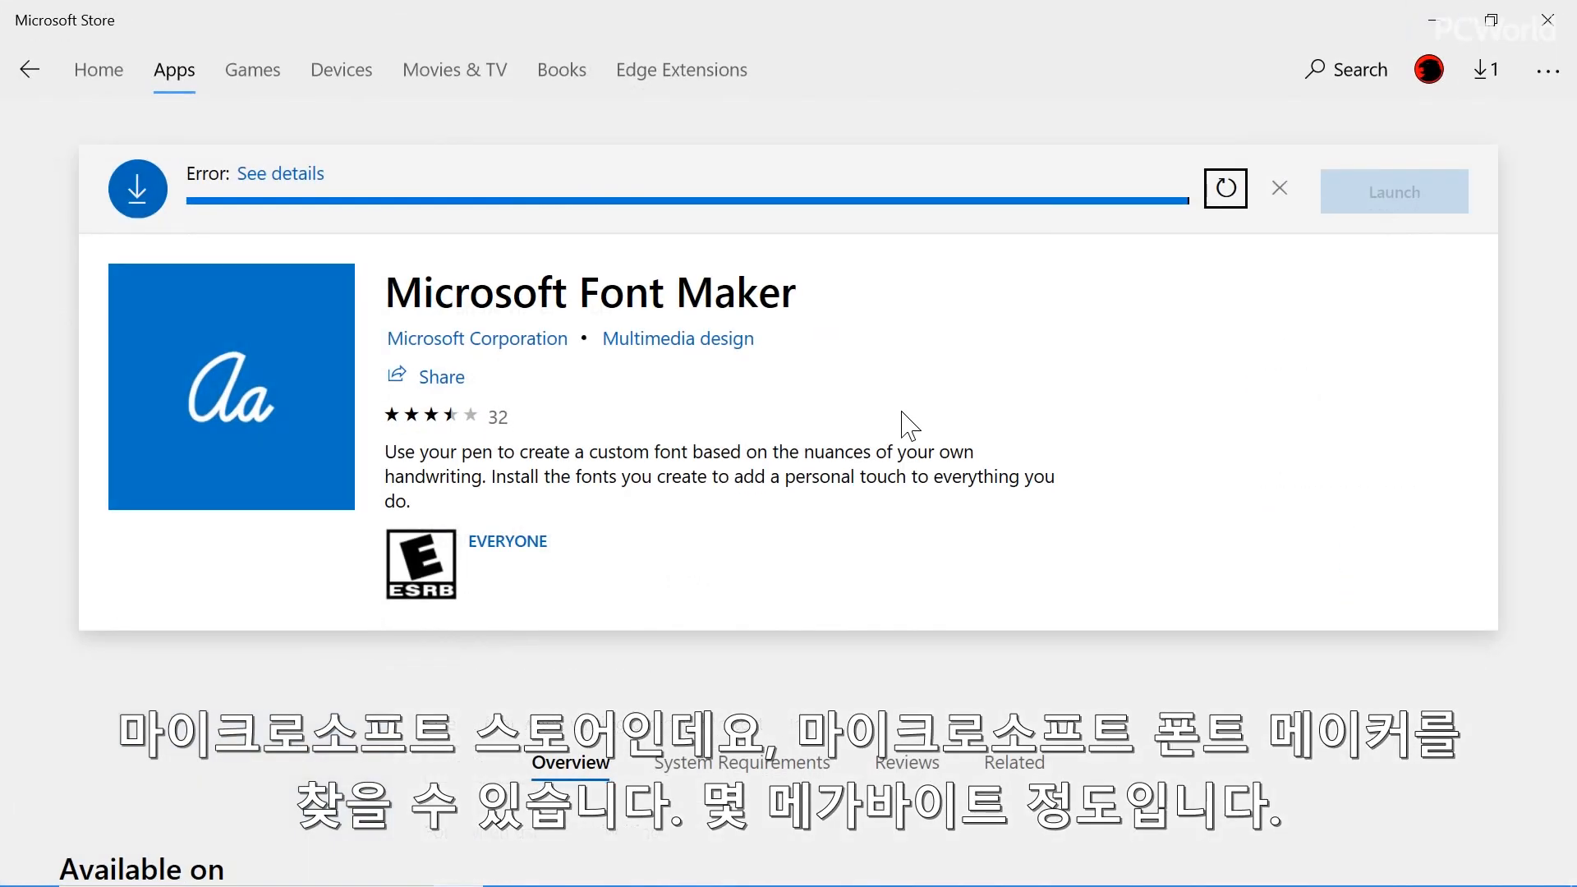
{"action": "key", "text": "alt+Tab"}
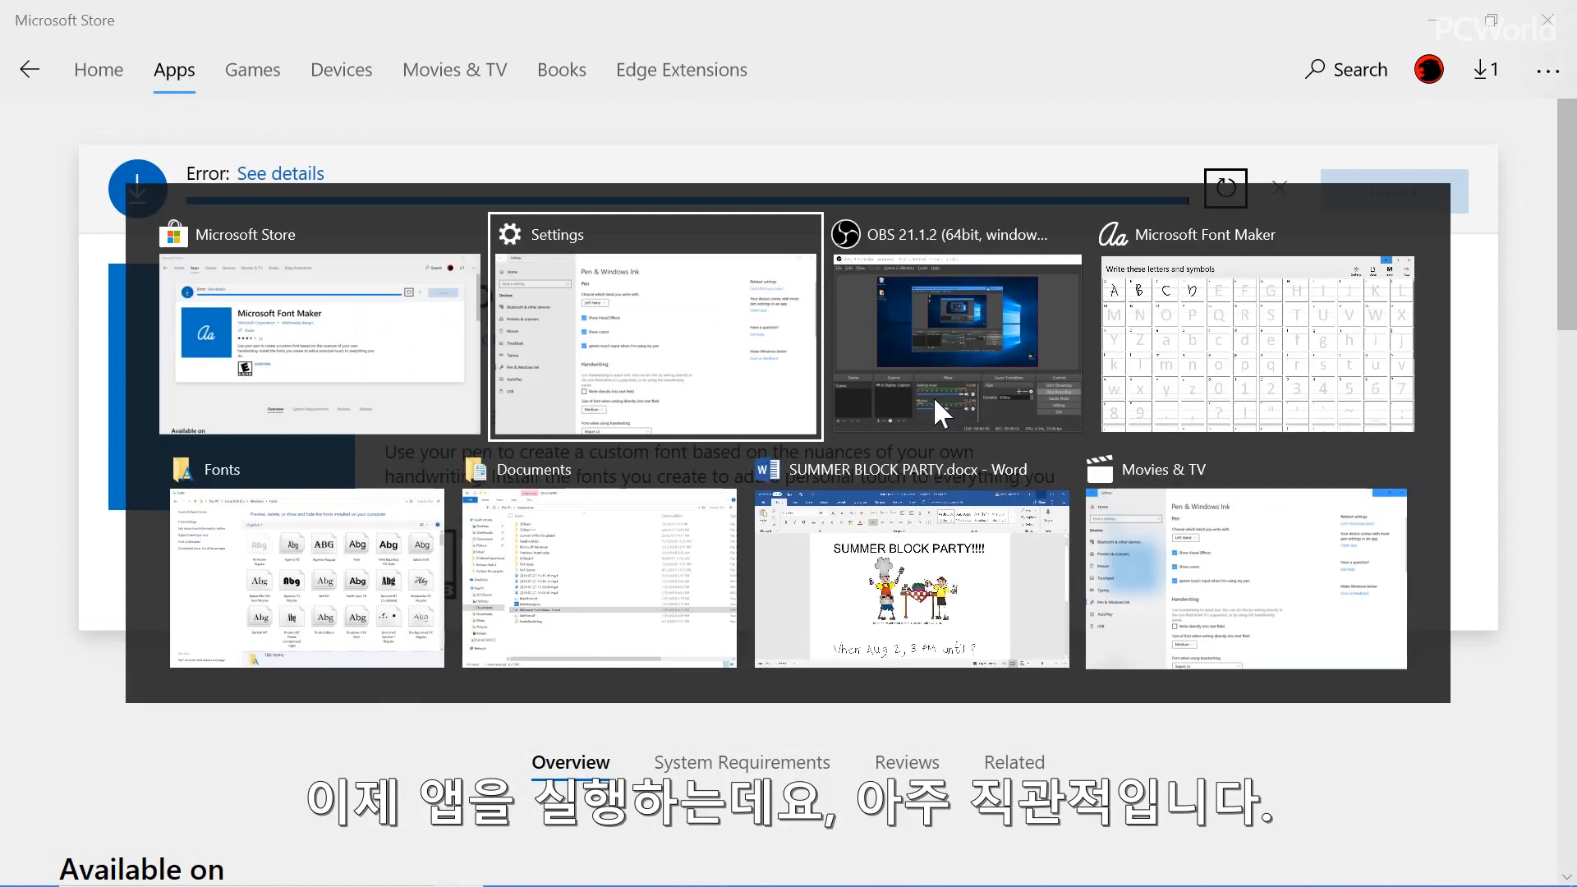
{"action": "key", "text": "alt+Tab"}
{"action": "key", "text": "alt+Tab"}
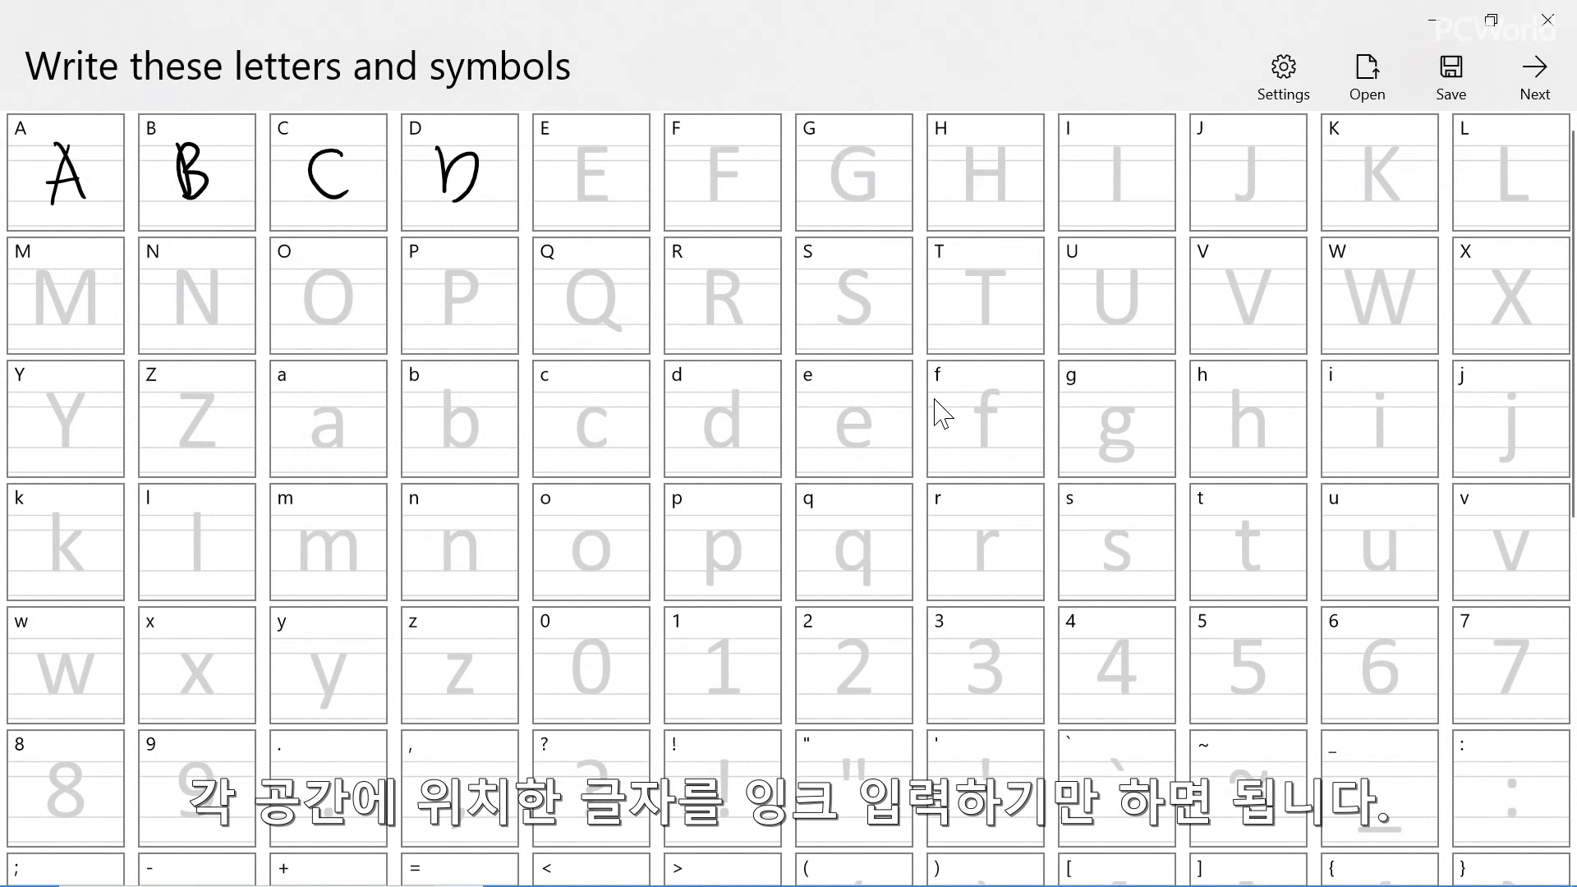
Handwrite the capital letters E, F, G and H in their template cells
{"action": "mouse_move", "coordinate": [606, 144]}
{"action": "left_mouse_down"}
{"action": "mouse_move", "coordinate": [586, 149]}
{"action": "mouse_move", "coordinate": [576, 204]}
{"action": "mouse_move", "coordinate": [603, 170]}
{"action": "left_mouse_up"}
{"action": "left_click_drag", "start_coordinate": [568, 203], "coordinate": [601, 201]}
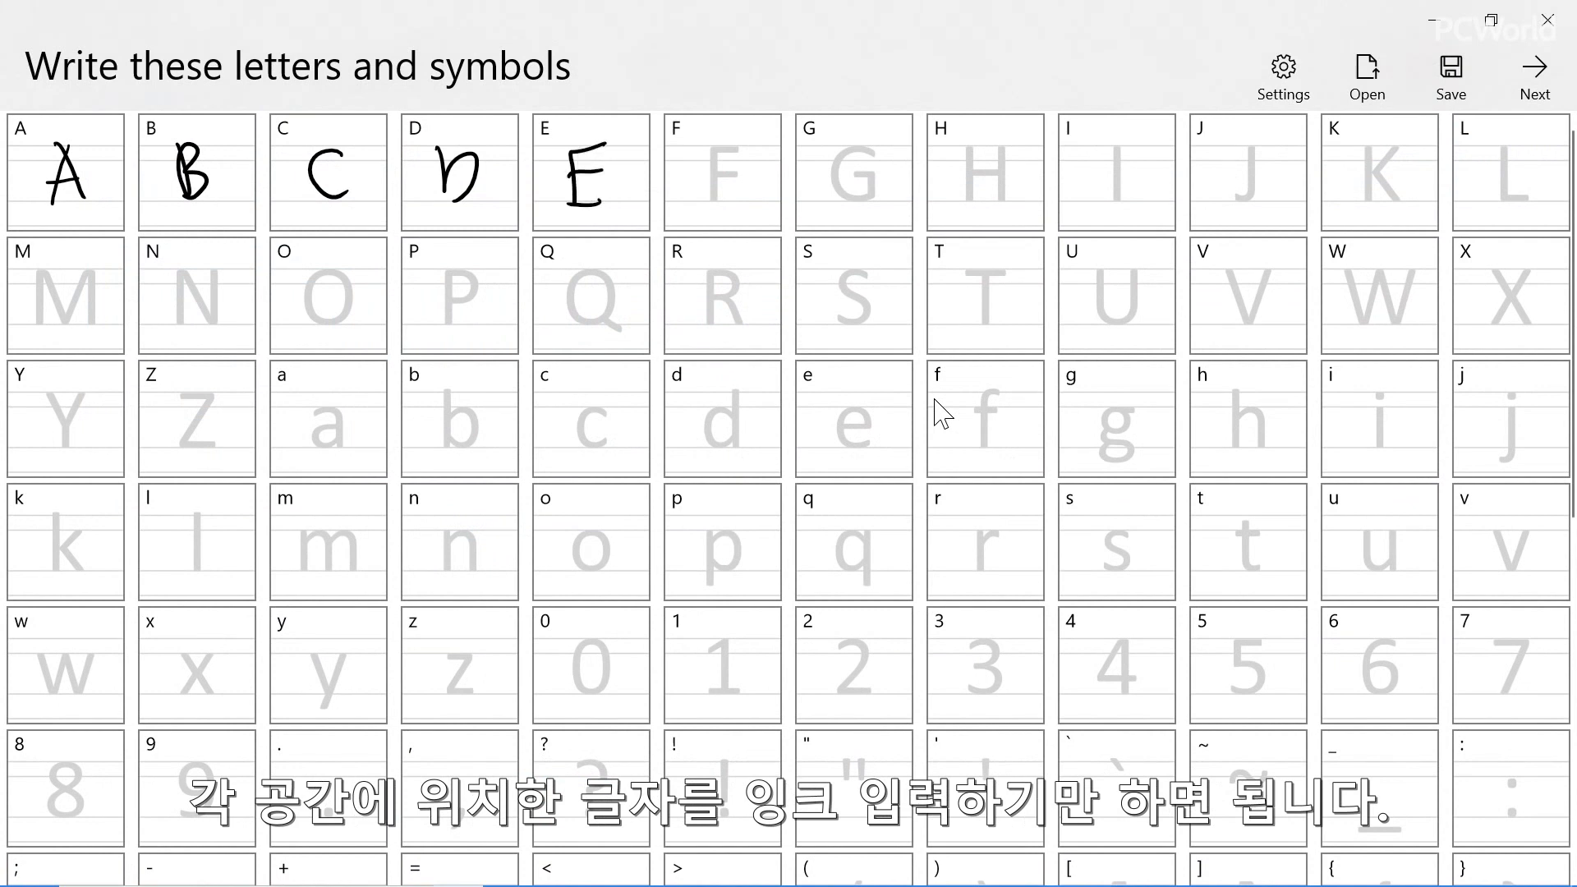
{"action": "mouse_move", "coordinate": [714, 156]}
{"action": "left_mouse_down"}
{"action": "mouse_move", "coordinate": [741, 148]}
{"action": "mouse_move", "coordinate": [714, 202]}
{"action": "left_mouse_up"}
{"action": "left_click_drag", "start_coordinate": [718, 179], "coordinate": [739, 173]}
{"action": "left_click_drag", "start_coordinate": [861, 147], "coordinate": [856, 174]}
{"action": "mouse_move", "coordinate": [971, 141]}
{"action": "left_mouse_down"}
{"action": "mouse_move", "coordinate": [972, 197]}
{"action": "mouse_move", "coordinate": [1011, 200]}
{"action": "mouse_move", "coordinate": [1011, 176]}
{"action": "left_mouse_up"}
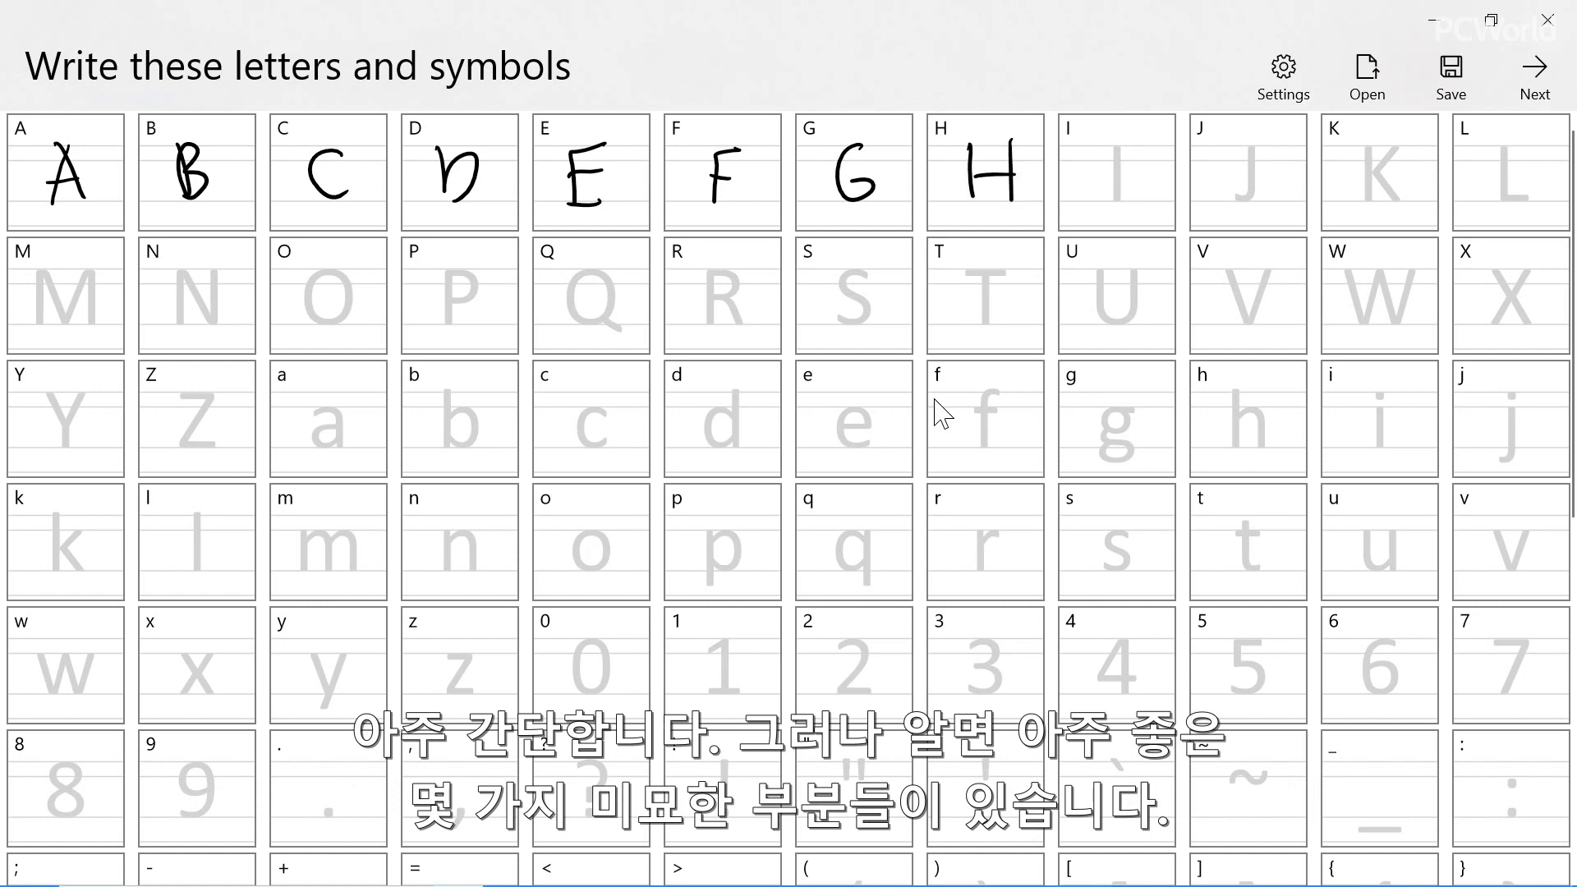
Handwrite the capital letters I, J, K and L in their template cells
{"action": "left_click_drag", "start_coordinate": [1116, 144], "coordinate": [1114, 198]}
{"action": "mouse_move", "coordinate": [1252, 150]}
{"action": "left_mouse_down"}
{"action": "mouse_move", "coordinate": [1256, 181]}
{"action": "mouse_move", "coordinate": [1227, 189]}
{"action": "left_mouse_up"}
{"action": "mouse_move", "coordinate": [1365, 150]}
{"action": "left_mouse_down"}
{"action": "mouse_move", "coordinate": [1367, 199]}
{"action": "mouse_move", "coordinate": [1368, 177]}
{"action": "left_mouse_up"}
{"action": "left_click_drag", "start_coordinate": [1368, 177], "coordinate": [1400, 201]}
{"action": "left_click_drag", "start_coordinate": [1501, 148], "coordinate": [1535, 202]}
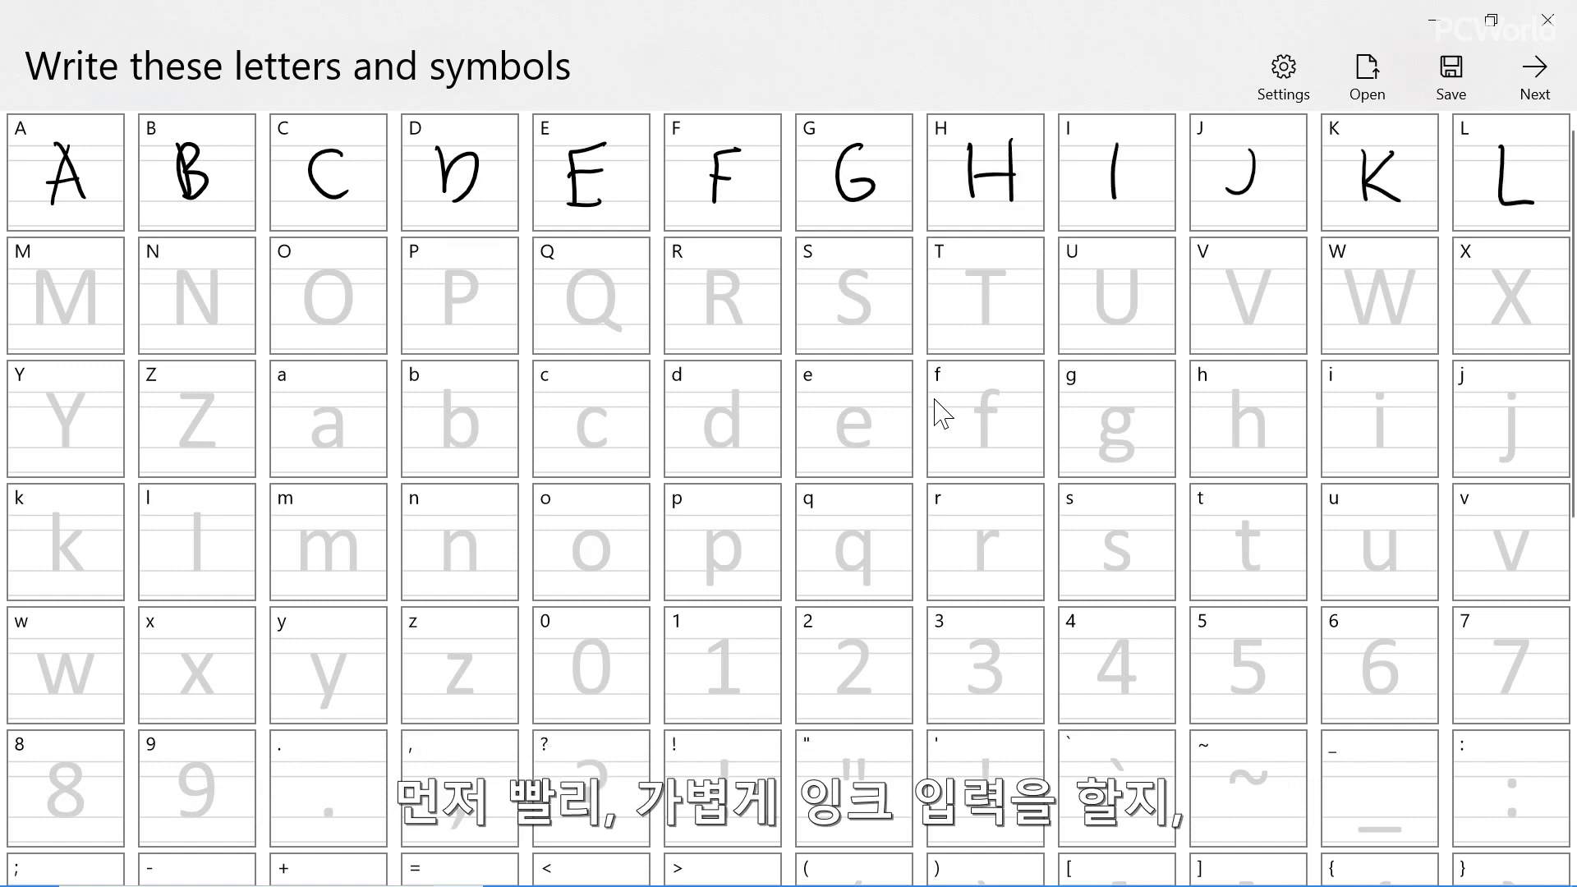
Handwrite the capital letters M through S in their template cells
{"action": "mouse_move", "coordinate": [37, 315]}
{"action": "left_mouse_down"}
{"action": "mouse_move", "coordinate": [41, 273]}
{"action": "mouse_move", "coordinate": [92, 325]}
{"action": "mouse_move", "coordinate": [209, 318]}
{"action": "mouse_move", "coordinate": [210, 261]}
{"action": "left_mouse_up"}
{"action": "left_click_drag", "start_coordinate": [325, 271], "coordinate": [329, 272]}
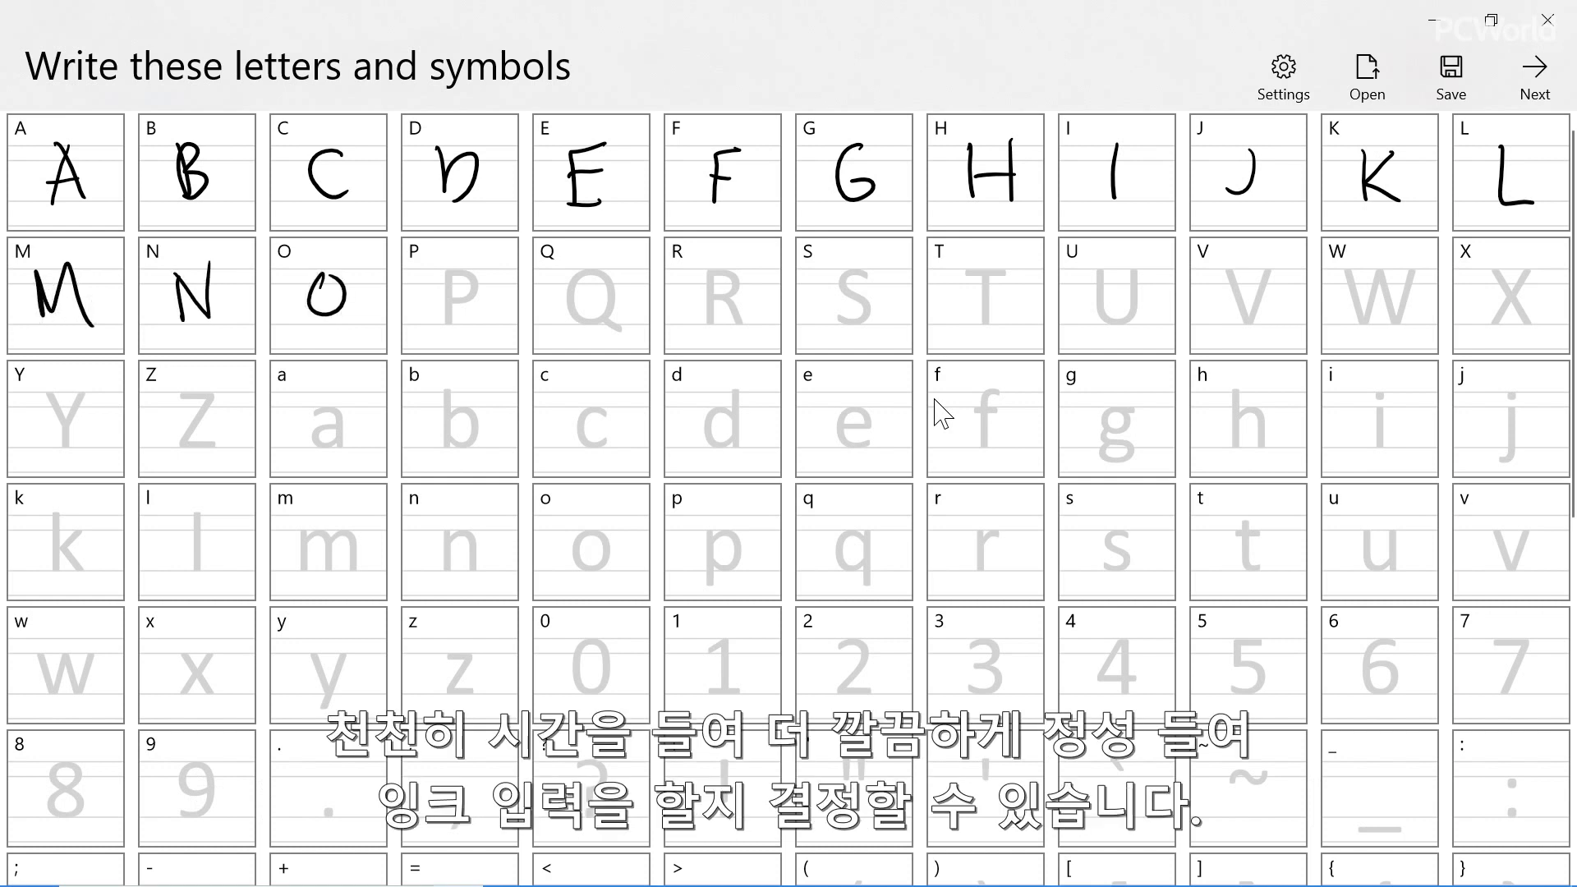
{"action": "mouse_move", "coordinate": [457, 277]}
{"action": "left_mouse_down"}
{"action": "mouse_move", "coordinate": [450, 325]}
{"action": "mouse_move", "coordinate": [451, 305]}
{"action": "left_mouse_up"}
{"action": "mouse_move", "coordinate": [588, 268]}
{"action": "left_mouse_down"}
{"action": "mouse_move", "coordinate": [565, 298]}
{"action": "mouse_move", "coordinate": [591, 269]}
{"action": "mouse_move", "coordinate": [613, 324]}
{"action": "left_mouse_up"}
{"action": "mouse_move", "coordinate": [712, 273]}
{"action": "left_mouse_down"}
{"action": "mouse_move", "coordinate": [714, 320]}
{"action": "mouse_move", "coordinate": [722, 300]}
{"action": "mouse_move", "coordinate": [749, 322]}
{"action": "left_mouse_up"}
{"action": "left_click_drag", "start_coordinate": [864, 276], "coordinate": [840, 319]}
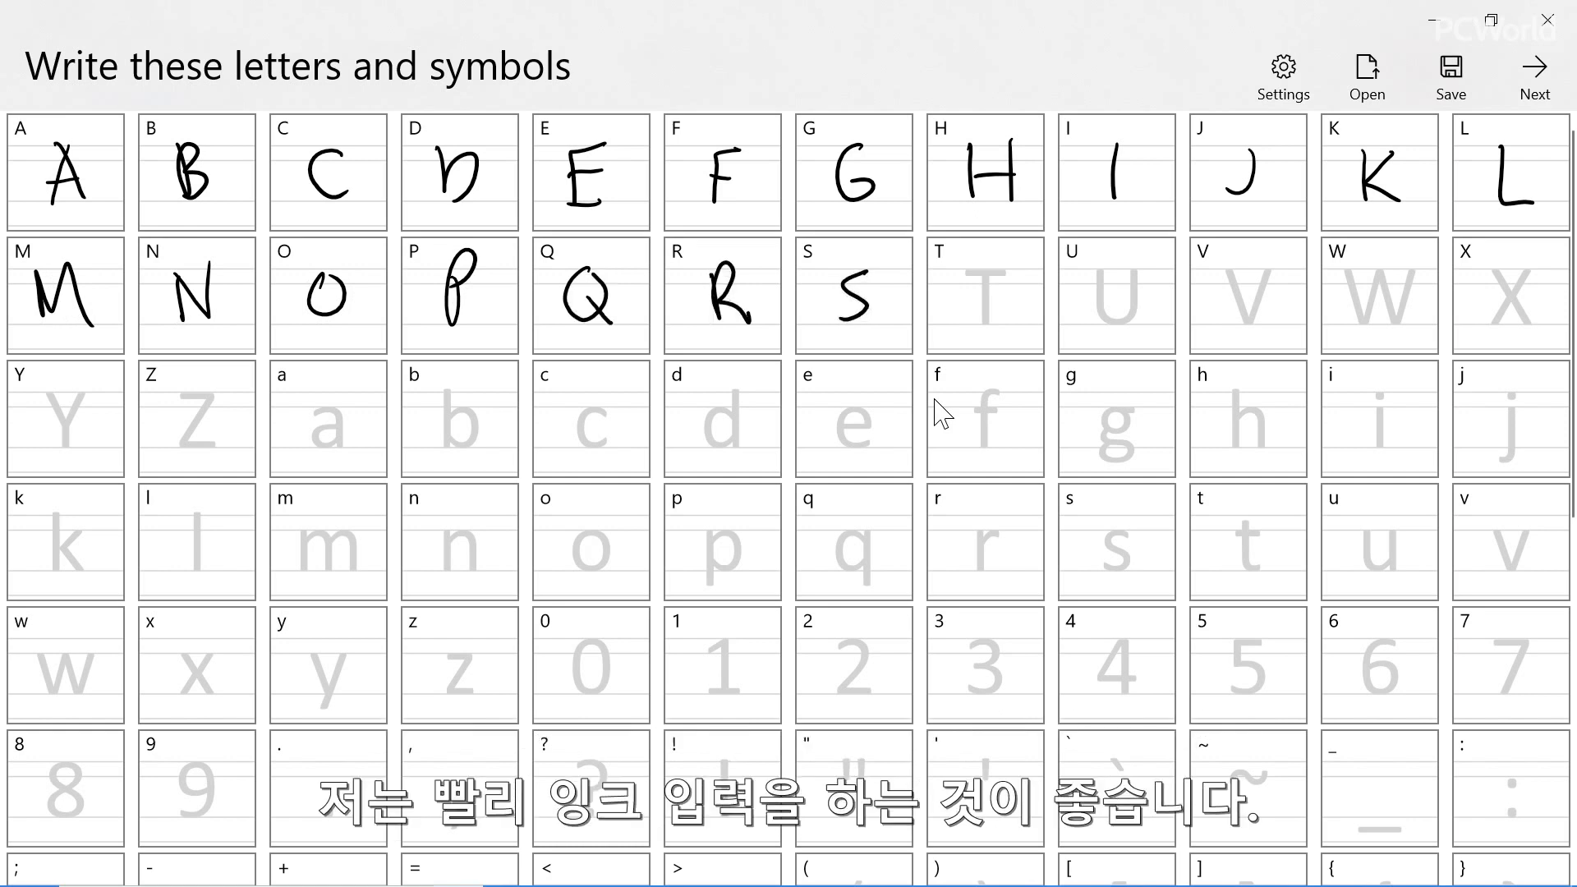
Handwrite the capital letters T through Z in their template cells
{"action": "mouse_move", "coordinate": [985, 270]}
{"action": "left_mouse_down"}
{"action": "mouse_move", "coordinate": [987, 315]}
{"action": "mouse_move", "coordinate": [949, 272]}
{"action": "left_mouse_up"}
{"action": "mouse_move", "coordinate": [1095, 272]}
{"action": "left_mouse_down"}
{"action": "mouse_move", "coordinate": [1127, 302]}
{"action": "mouse_move", "coordinate": [1132, 271]}
{"action": "left_mouse_up"}
{"action": "mouse_move", "coordinate": [1235, 271]}
{"action": "left_mouse_down"}
{"action": "mouse_move", "coordinate": [1250, 321]}
{"action": "mouse_move", "coordinate": [1269, 269]}
{"action": "mouse_move", "coordinate": [1370, 284]}
{"action": "mouse_move", "coordinate": [1407, 258]}
{"action": "mouse_move", "coordinate": [1520, 325]}
{"action": "left_mouse_up"}
{"action": "left_click_drag", "start_coordinate": [1530, 265], "coordinate": [1483, 327]}
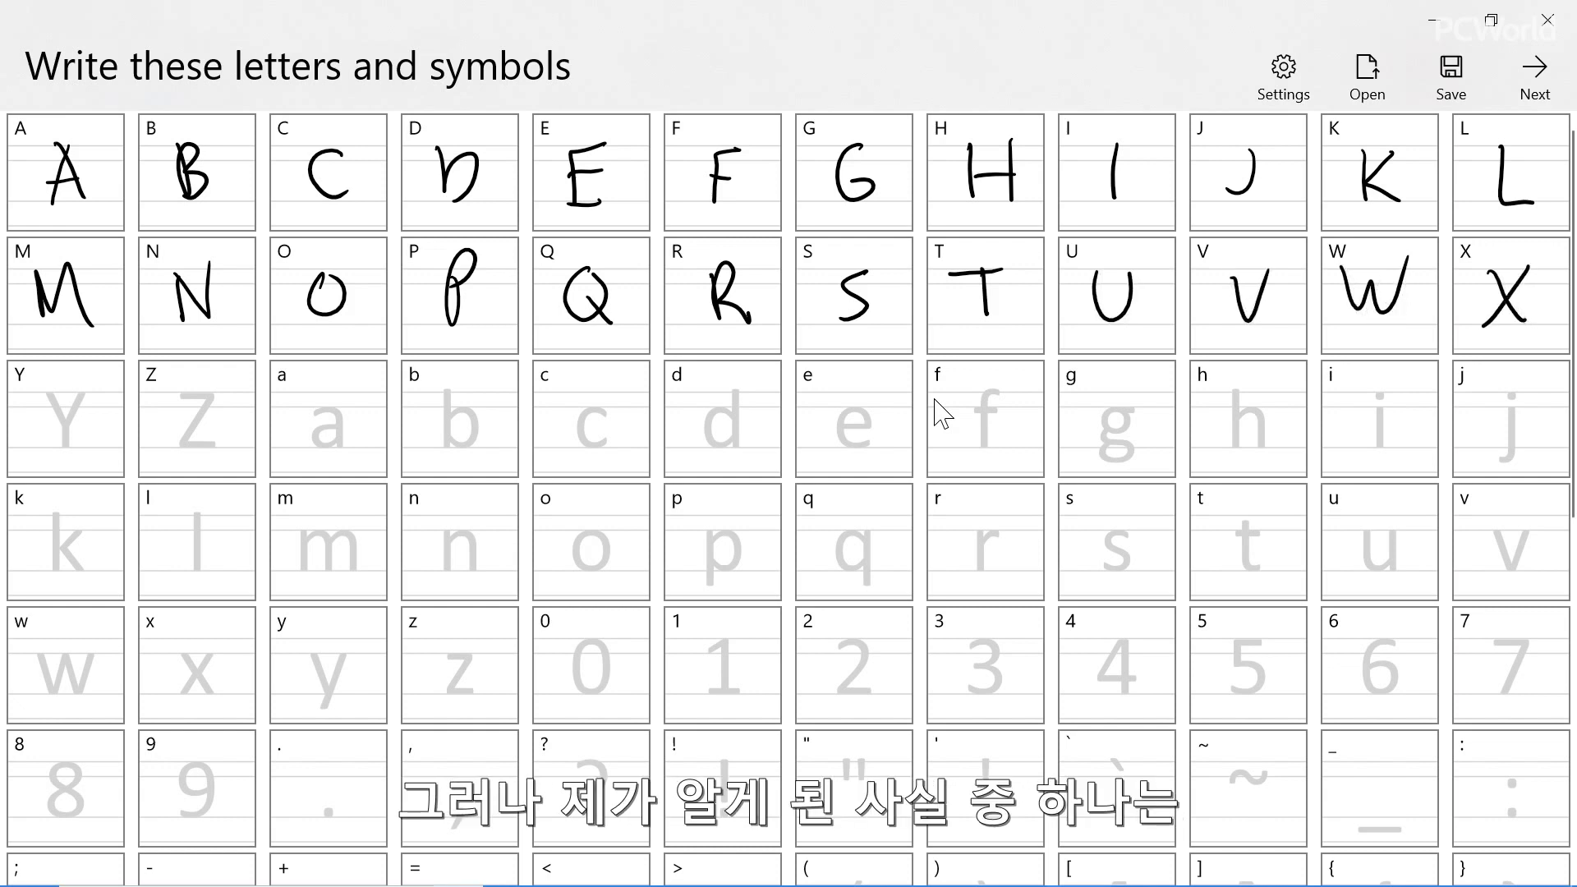
{"action": "left_click_drag", "start_coordinate": [49, 390], "coordinate": [63, 456]}
{"action": "mouse_move", "coordinate": [175, 397]}
{"action": "left_mouse_down"}
{"action": "mouse_move", "coordinate": [212, 394]}
{"action": "mouse_move", "coordinate": [177, 445]}
{"action": "mouse_move", "coordinate": [214, 445]}
{"action": "left_mouse_up"}
Handwrite the lowercase letters a through g in their template cells
{"action": "left_click_drag", "start_coordinate": [327, 415], "coordinate": [338, 444]}
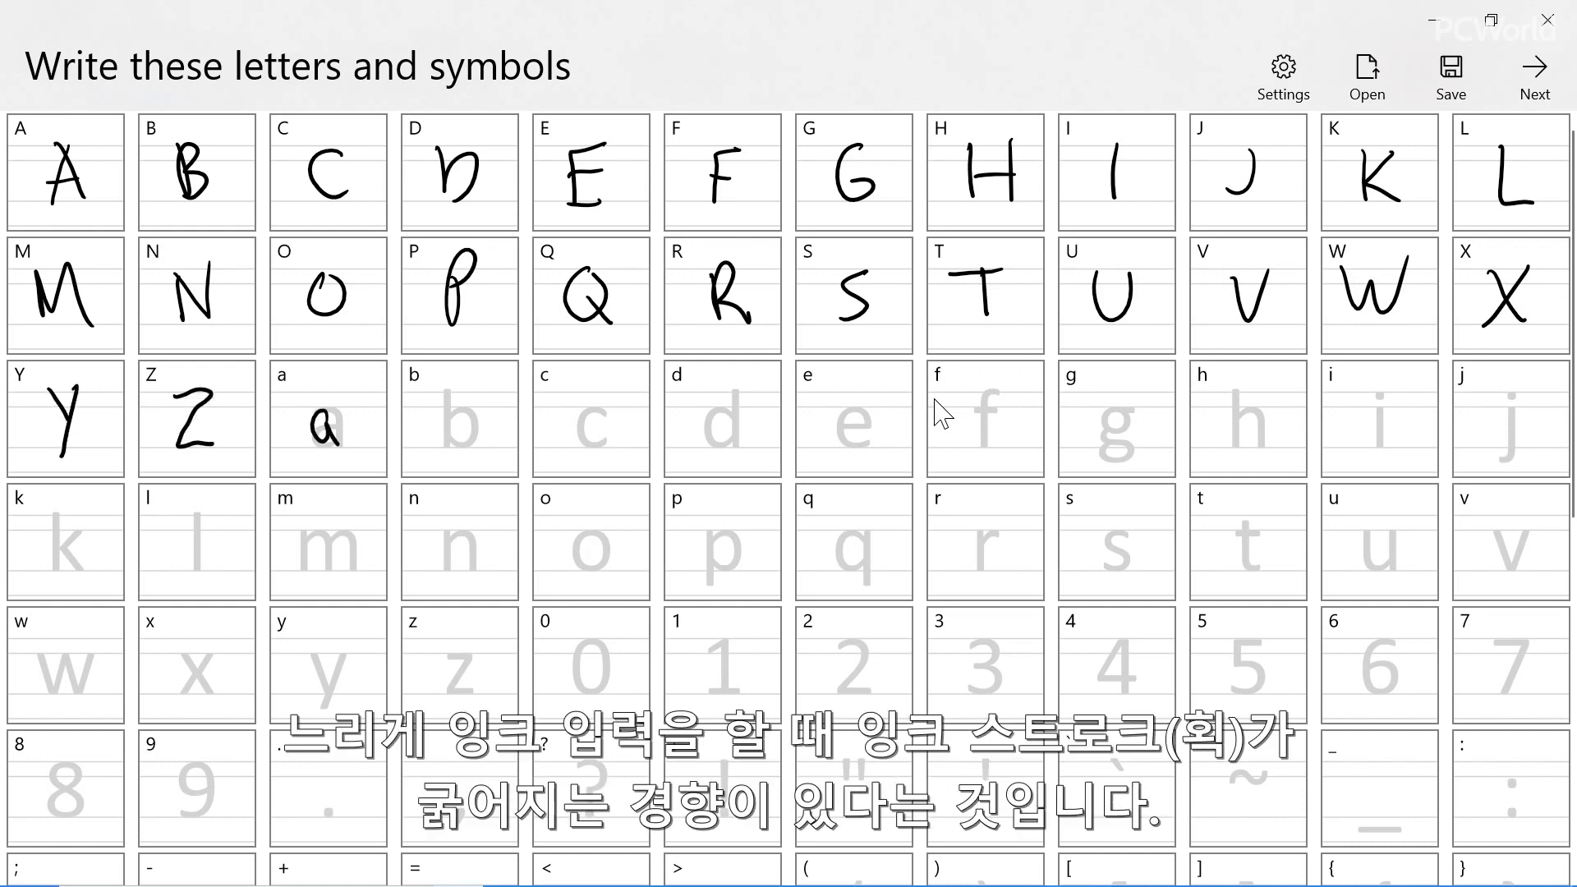
{"action": "left_click_drag", "start_coordinate": [442, 384], "coordinate": [449, 450]}
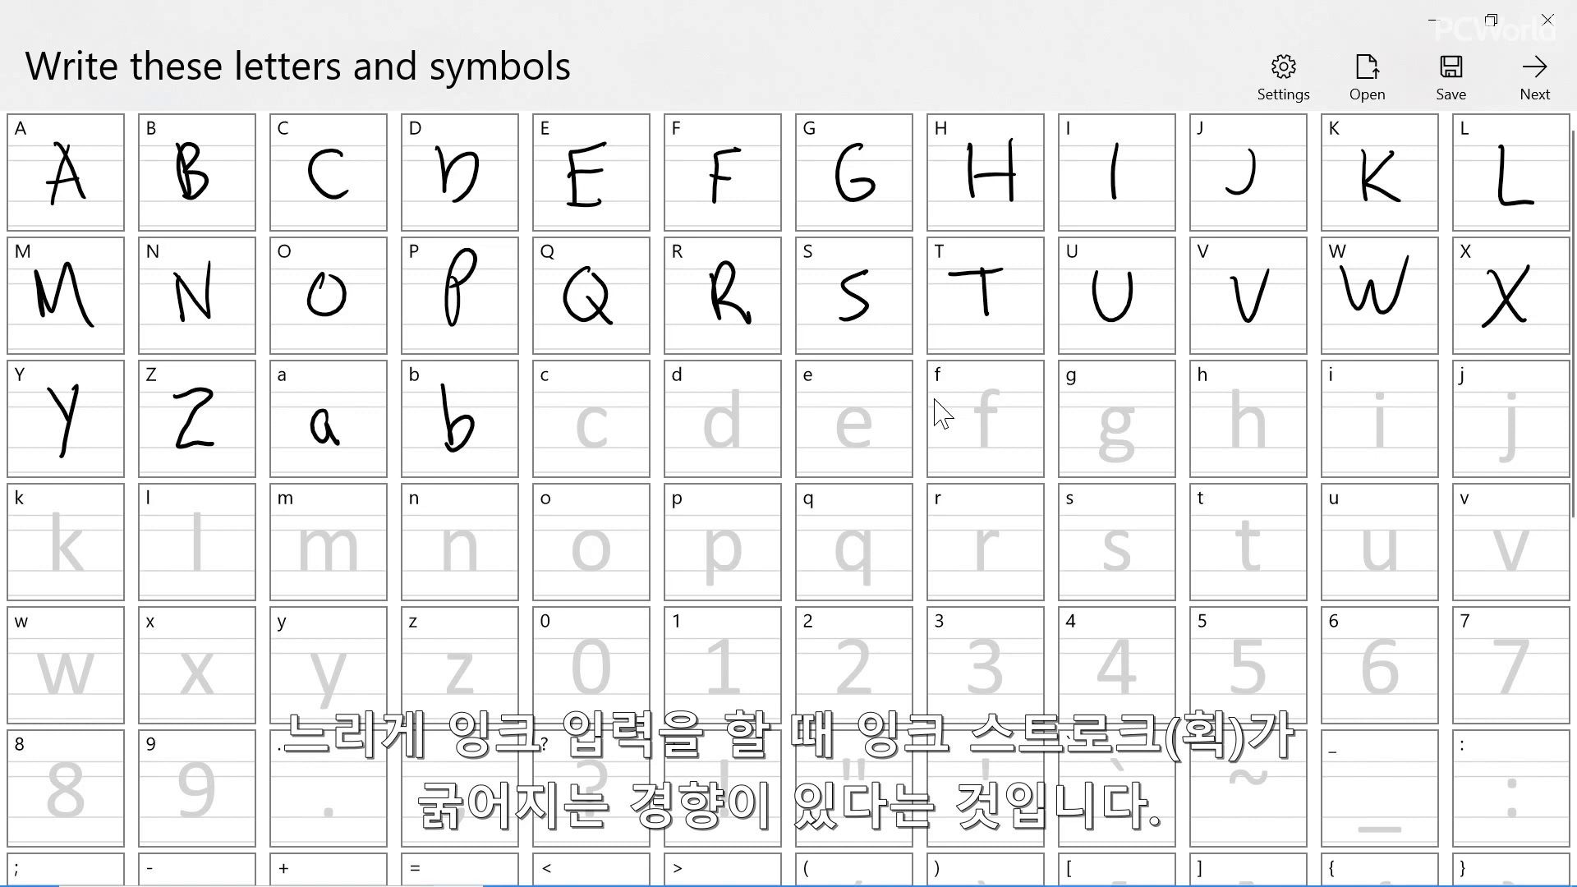
{"action": "left_click_drag", "start_coordinate": [606, 410], "coordinate": [609, 444]}
{"action": "left_click_drag", "start_coordinate": [724, 414], "coordinate": [736, 449]}
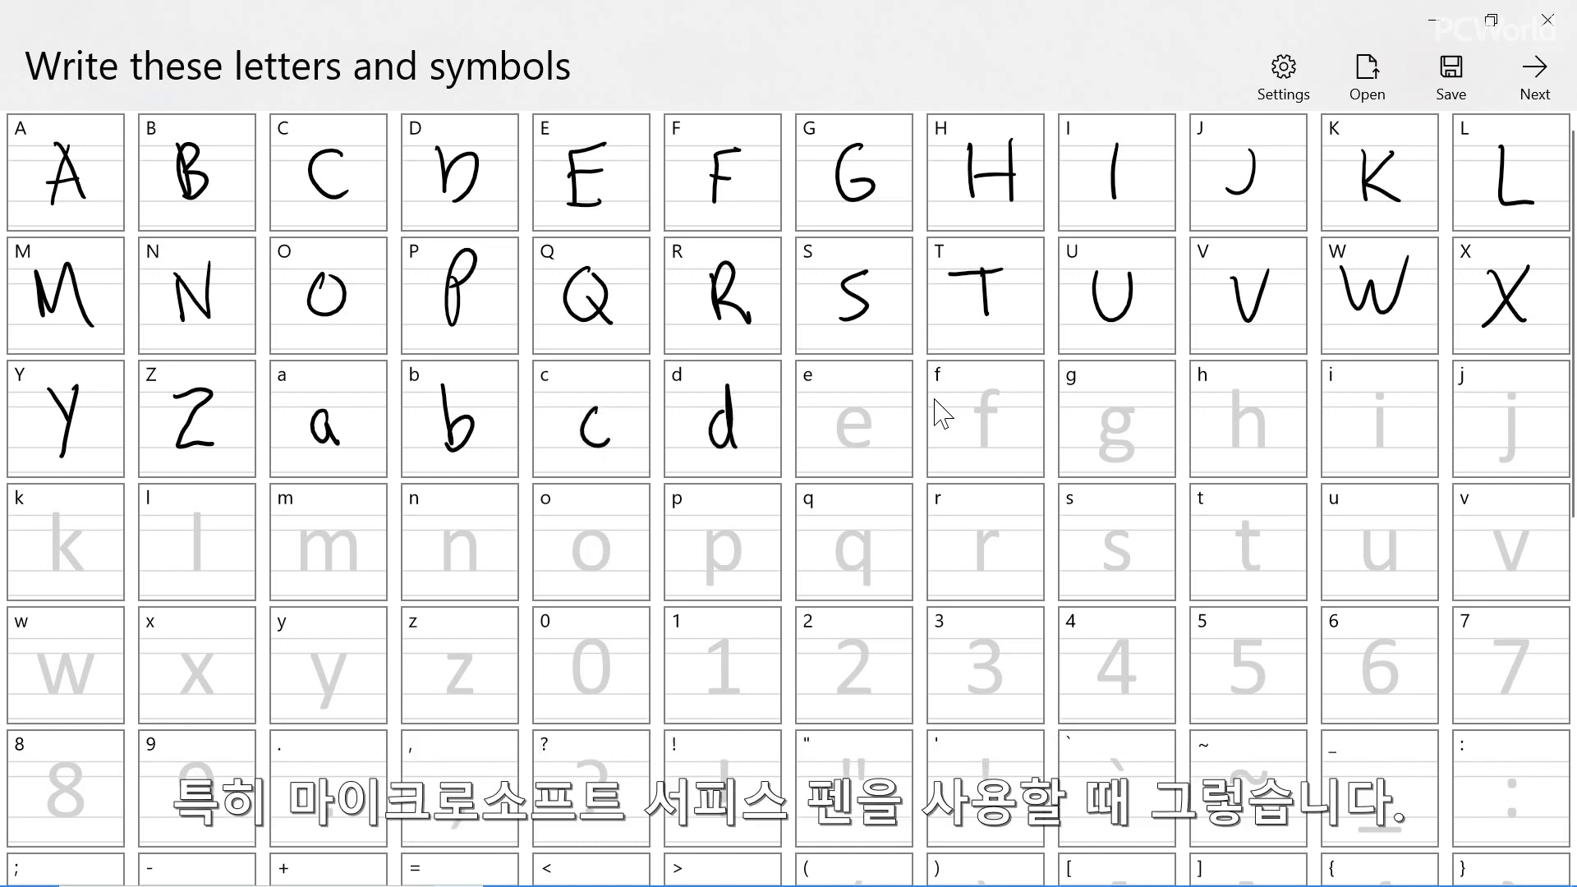
{"action": "mouse_move", "coordinate": [834, 424]}
{"action": "left_mouse_down"}
{"action": "mouse_move", "coordinate": [862, 403]}
{"action": "mouse_move", "coordinate": [873, 438]}
{"action": "left_mouse_up"}
{"action": "mouse_move", "coordinate": [1000, 393]}
{"action": "left_mouse_down"}
{"action": "mouse_move", "coordinate": [982, 446]}
{"action": "mouse_move", "coordinate": [979, 412]}
{"action": "left_mouse_up"}
{"action": "left_click_drag", "start_coordinate": [1121, 407], "coordinate": [1097, 468]}
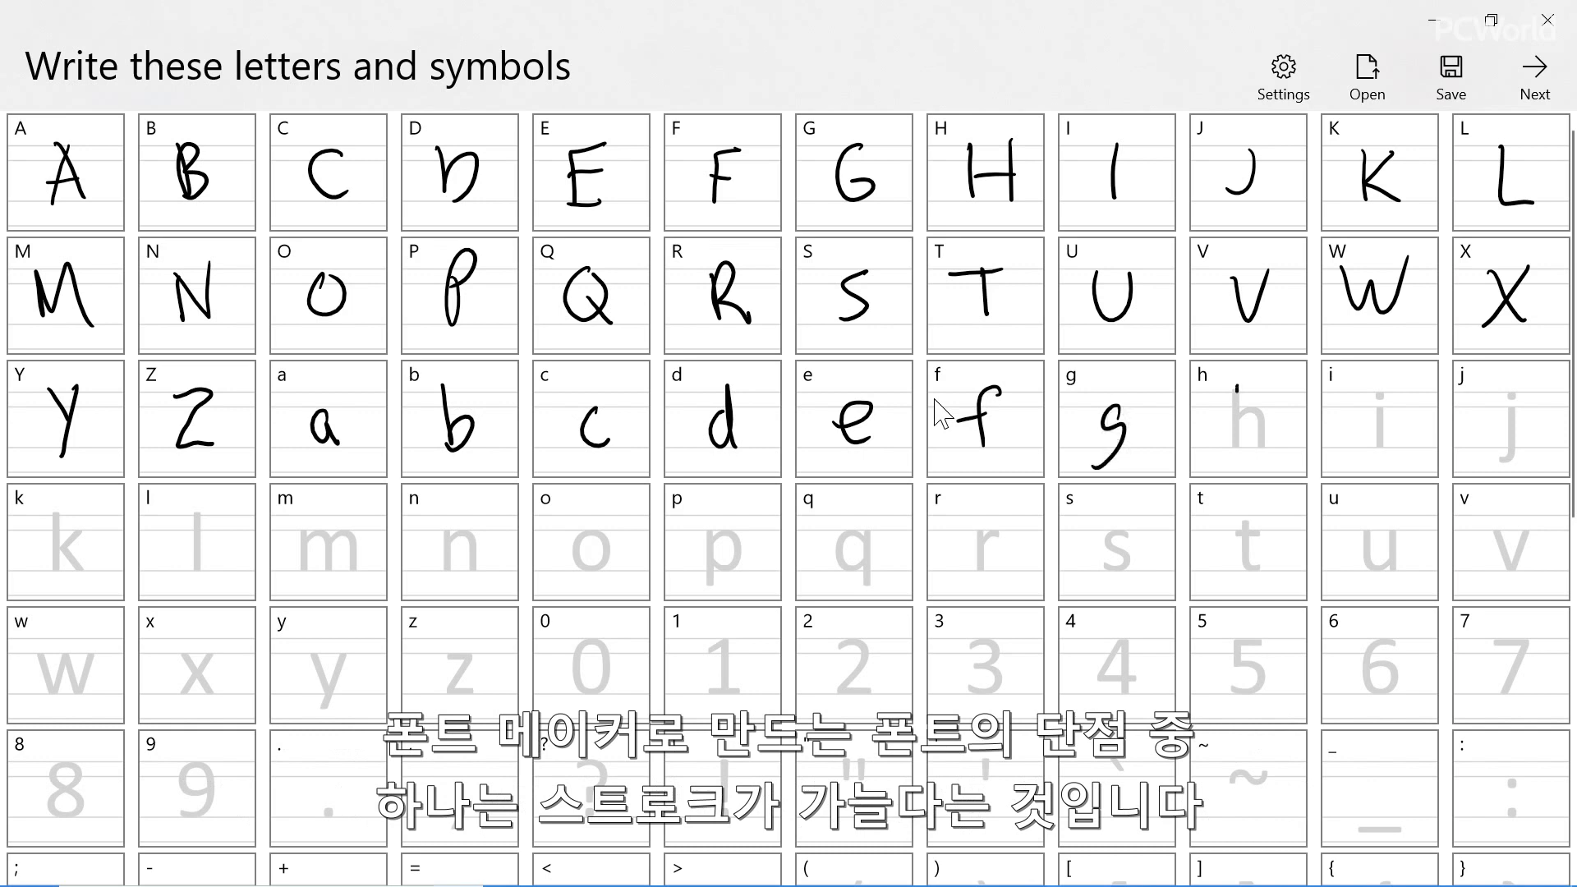
Handwrite the lowercase letters h, i and j, including the dots on i and j
{"action": "left_click_drag", "start_coordinate": [1237, 387], "coordinate": [1262, 446]}
{"action": "left_click_drag", "start_coordinate": [1380, 409], "coordinate": [1383, 446]}
{"action": "left_click", "coordinate": [1378, 387]}
{"action": "left_click_drag", "start_coordinate": [1511, 406], "coordinate": [1491, 454]}
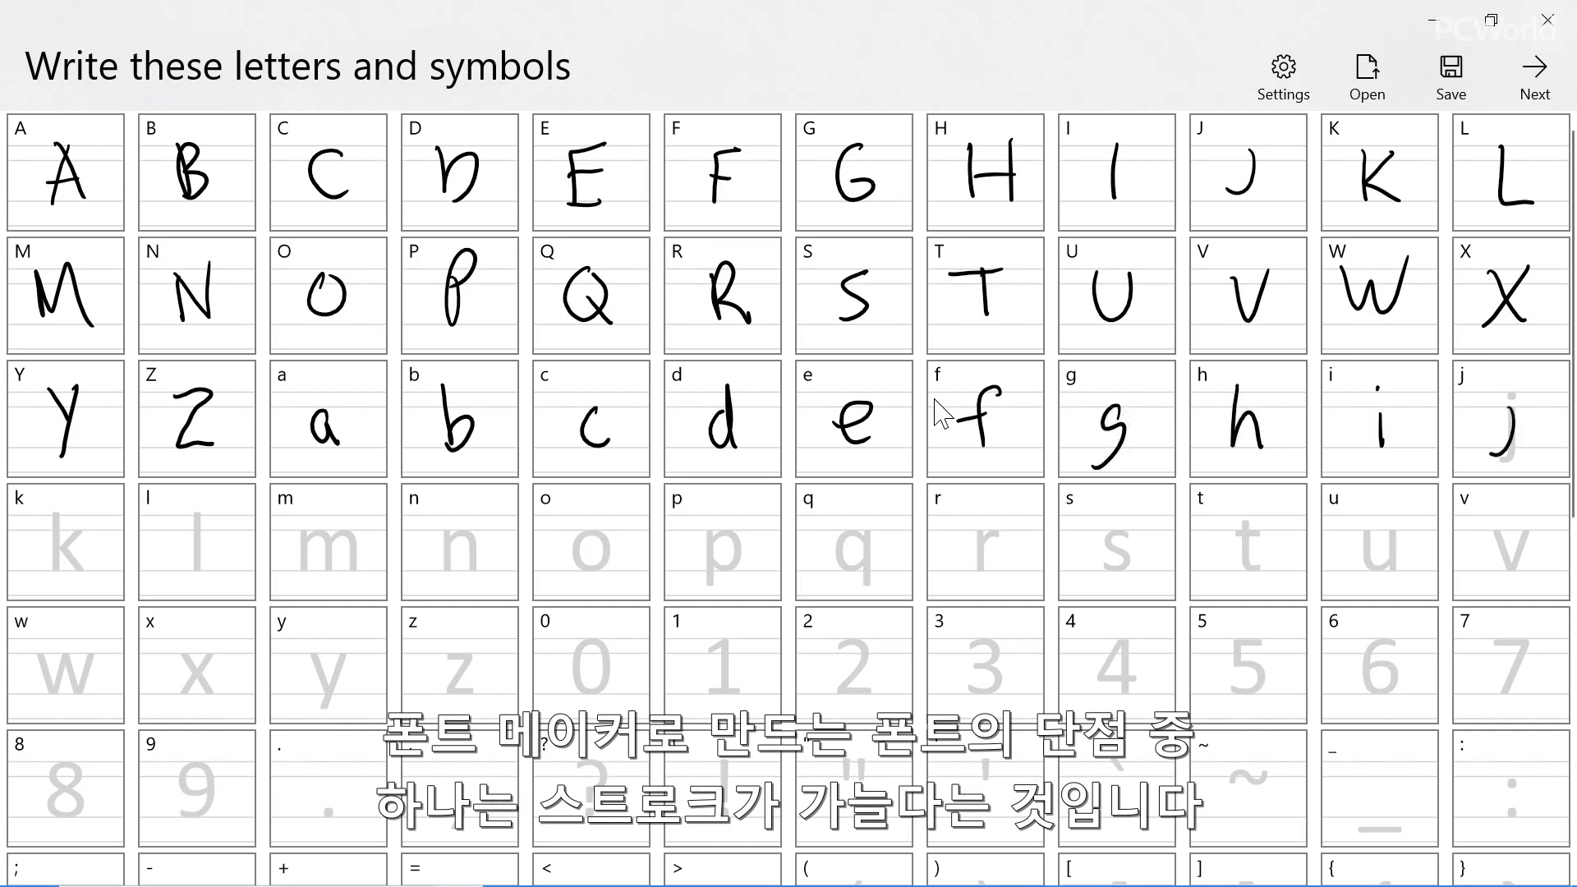
{"action": "left_click", "coordinate": [1515, 383]}
Handwrite the lowercase letters k, l, m, n and o in their template cells
{"action": "left_click_drag", "start_coordinate": [60, 509], "coordinate": [58, 575]}
{"action": "left_click_drag", "start_coordinate": [76, 526], "coordinate": [81, 580]}
{"action": "left_click_drag", "start_coordinate": [195, 504], "coordinate": [195, 571]}
{"action": "mouse_move", "coordinate": [300, 532]}
{"action": "left_mouse_down"}
{"action": "mouse_move", "coordinate": [302, 565]}
{"action": "mouse_move", "coordinate": [346, 569]}
{"action": "left_mouse_up"}
{"action": "left_click_drag", "start_coordinate": [446, 532], "coordinate": [469, 569]}
{"action": "left_click_drag", "start_coordinate": [595, 534], "coordinate": [588, 534]}
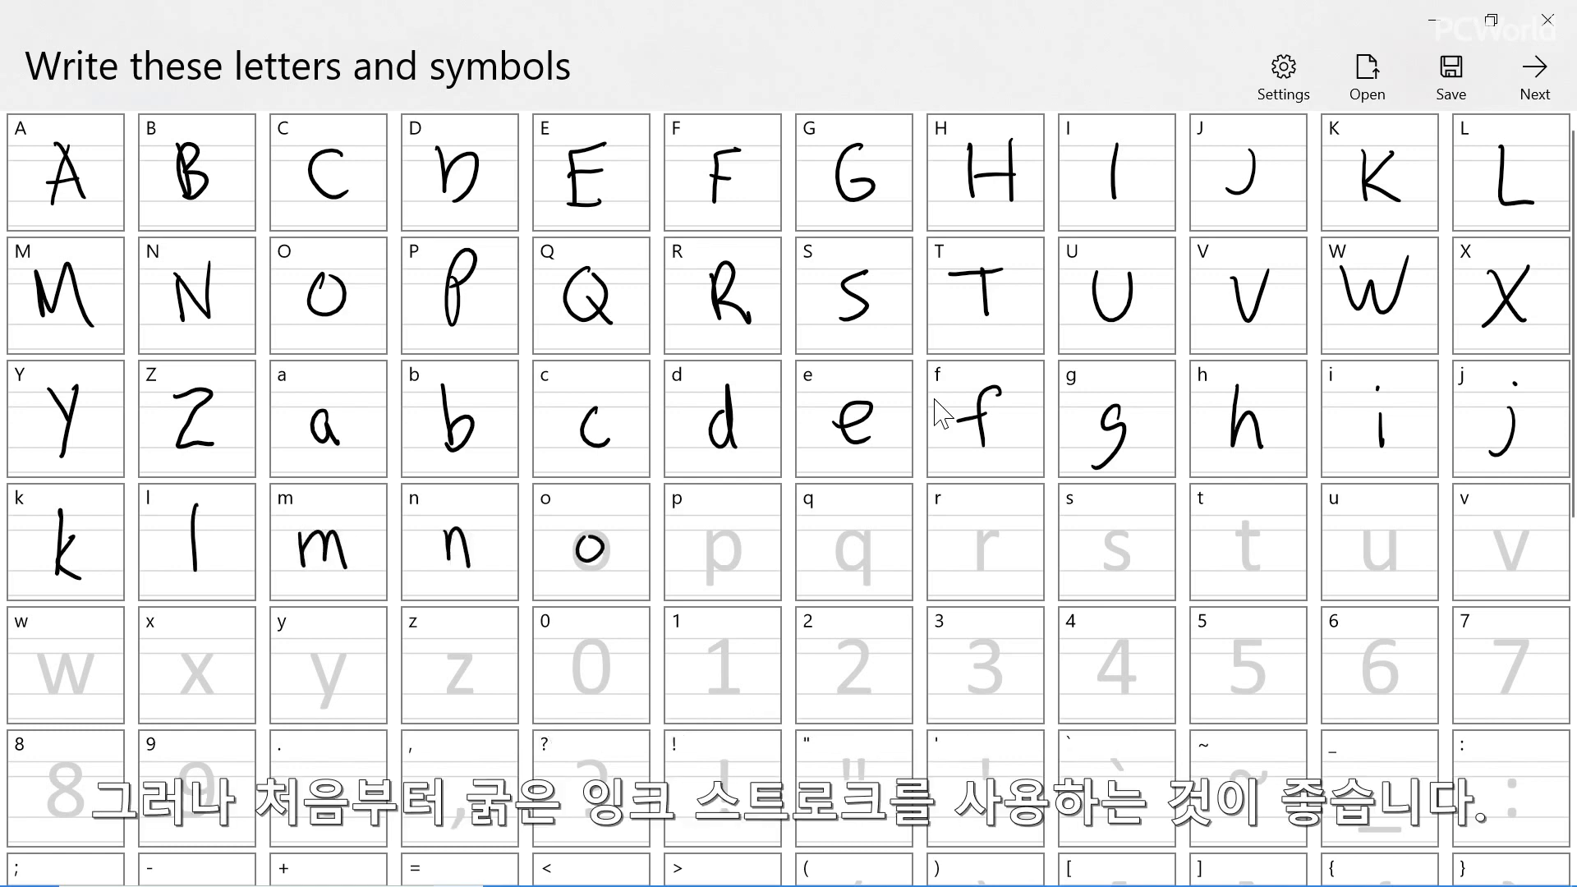
Handwrite the lowercase letters p, q, r, s and t in their template cells
{"action": "mouse_move", "coordinate": [711, 529]}
{"action": "left_mouse_down"}
{"action": "mouse_move", "coordinate": [713, 584]}
{"action": "mouse_move", "coordinate": [715, 567]}
{"action": "left_mouse_up"}
{"action": "mouse_move", "coordinate": [854, 530]}
{"action": "left_mouse_down"}
{"action": "mouse_move", "coordinate": [835, 549]}
{"action": "mouse_move", "coordinate": [860, 532]}
{"action": "left_mouse_up"}
{"action": "left_click_drag", "start_coordinate": [865, 531], "coordinate": [877, 559]}
{"action": "left_click_drag", "start_coordinate": [979, 532], "coordinate": [1012, 532]}
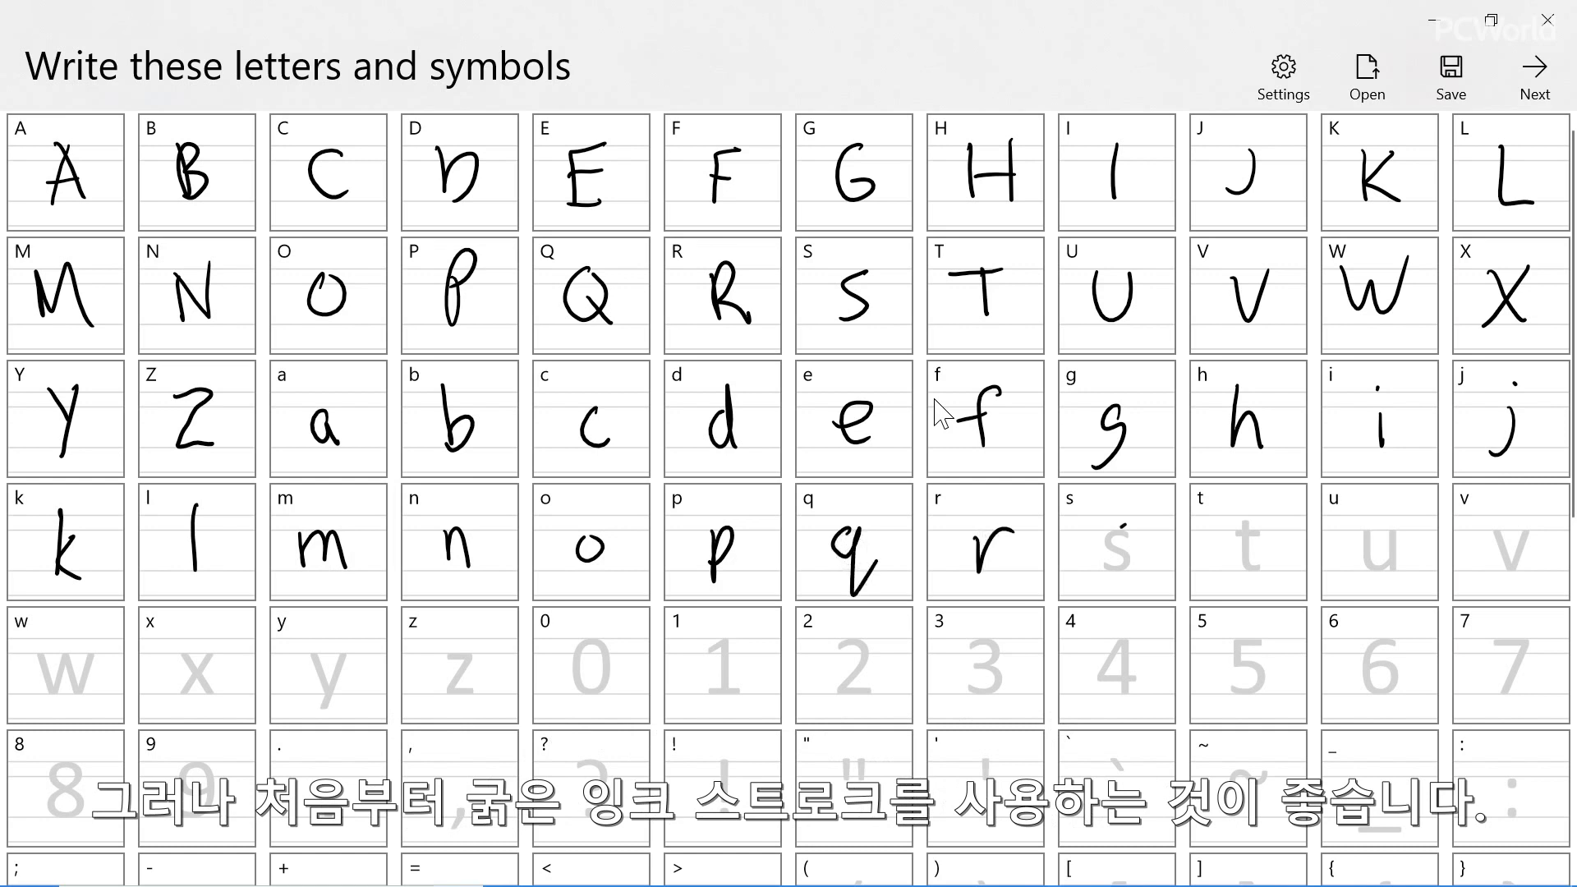
{"action": "left_click_drag", "start_coordinate": [1127, 527], "coordinate": [1106, 565]}
{"action": "left_click_drag", "start_coordinate": [1246, 521], "coordinate": [1265, 566]}
{"action": "left_click_drag", "start_coordinate": [1237, 535], "coordinate": [1264, 531]}
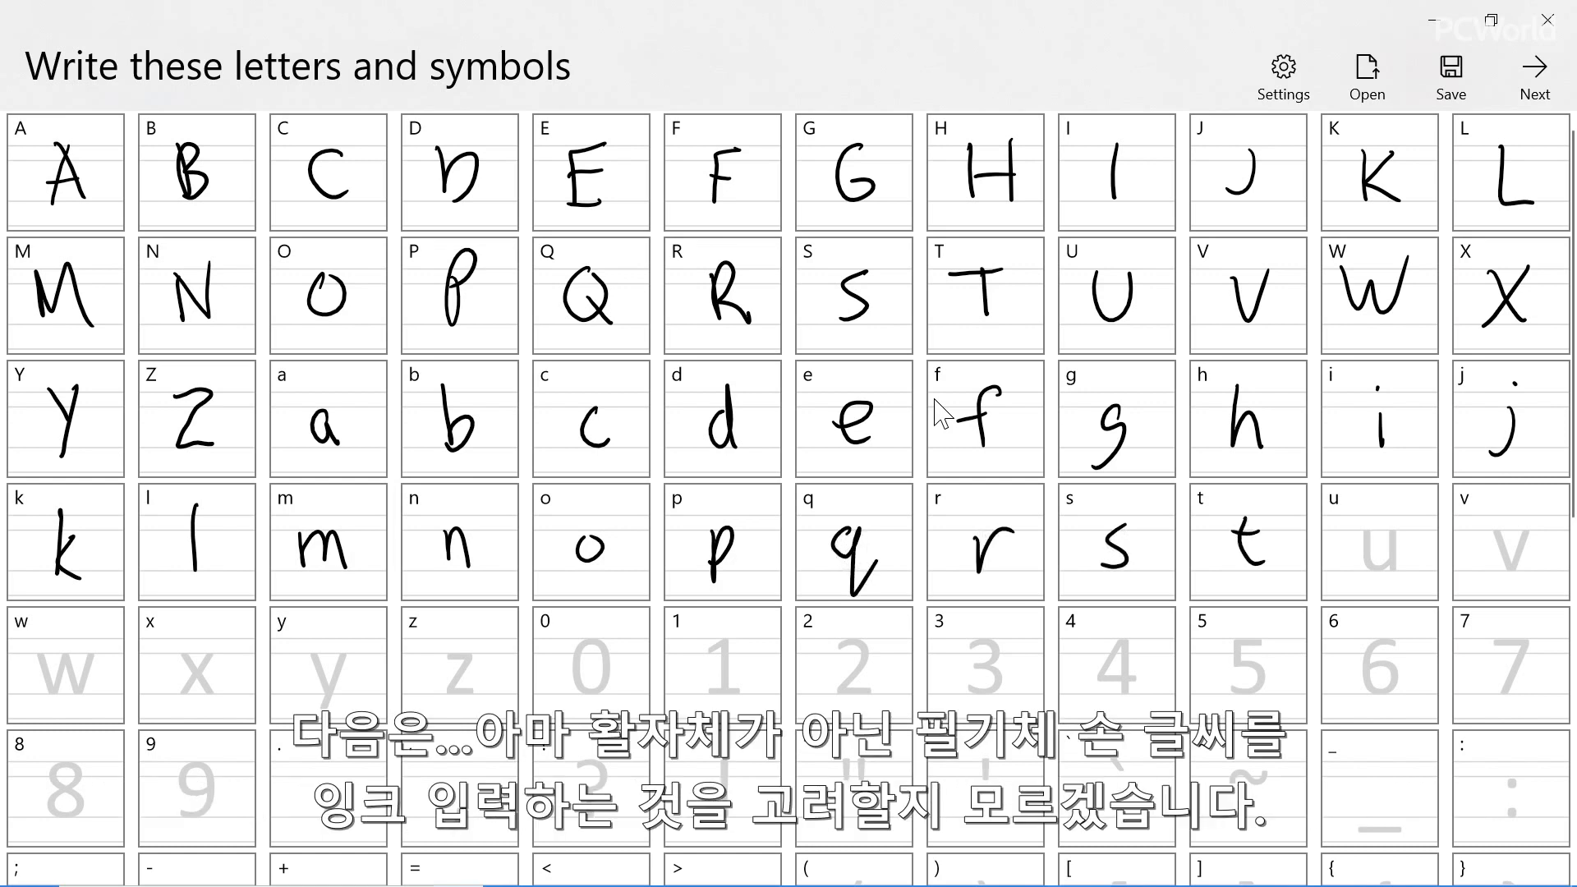
Handwrite the lowercase letters u through z in their template cells
{"action": "left_click_drag", "start_coordinate": [1366, 530], "coordinate": [1398, 568]}
{"action": "left_click_drag", "start_coordinate": [1497, 530], "coordinate": [1535, 530]}
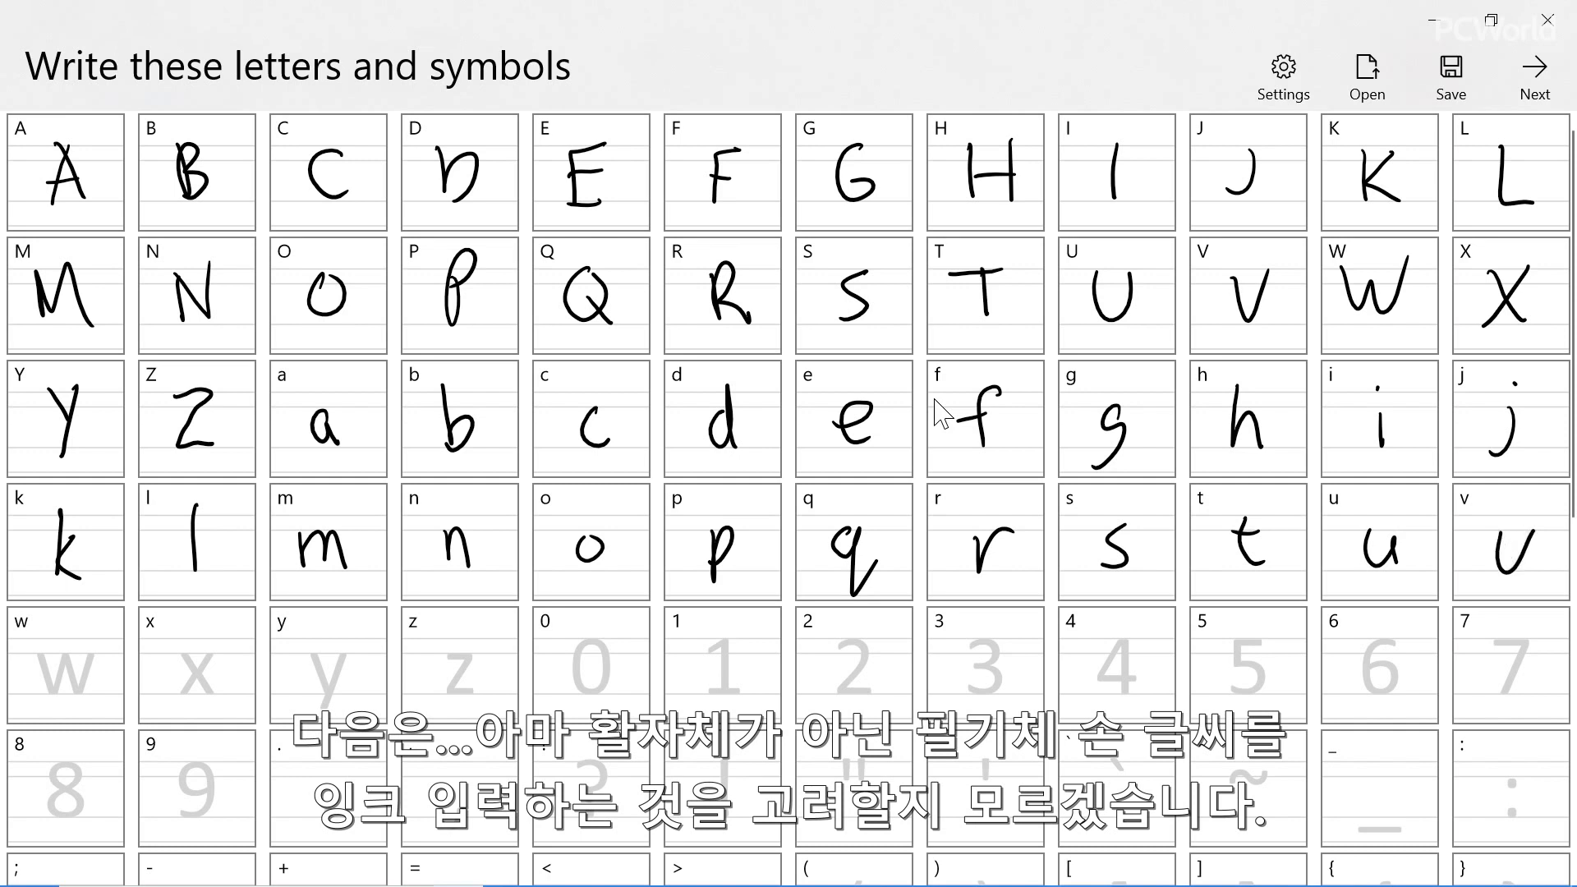
{"action": "mouse_move", "coordinate": [41, 651]}
{"action": "left_mouse_down"}
{"action": "mouse_move", "coordinate": [59, 687]}
{"action": "mouse_move", "coordinate": [99, 649]}
{"action": "mouse_move", "coordinate": [185, 666]}
{"action": "mouse_move", "coordinate": [211, 697]}
{"action": "left_mouse_up"}
{"action": "left_click_drag", "start_coordinate": [212, 655], "coordinate": [178, 697]}
{"action": "left_click_drag", "start_coordinate": [315, 652], "coordinate": [322, 716]}
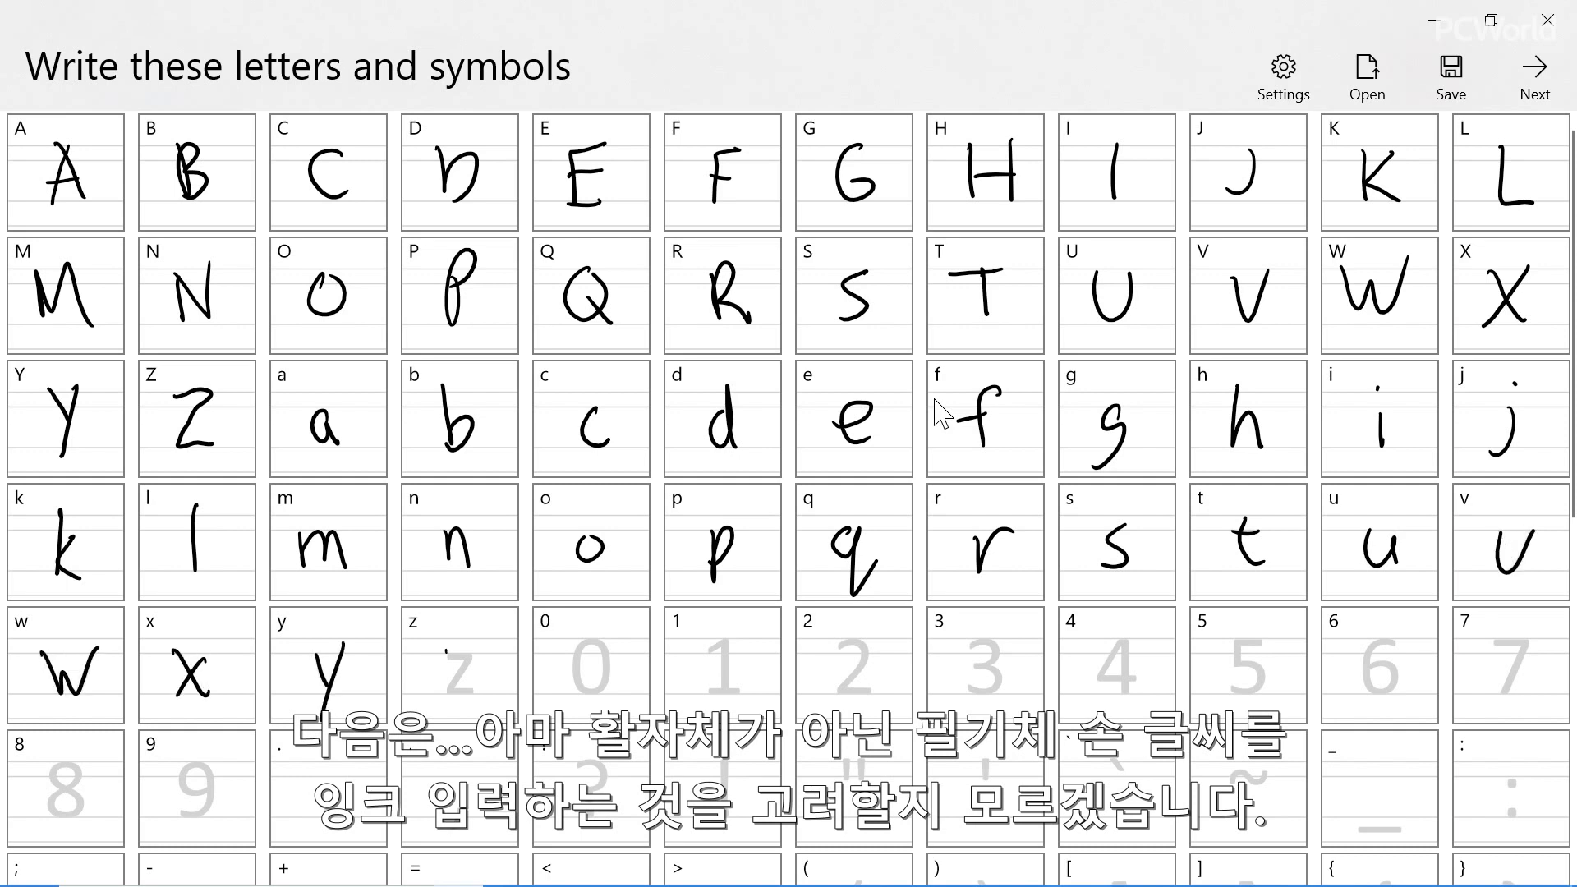
{"action": "left_click_drag", "start_coordinate": [446, 653], "coordinate": [483, 694]}
Handwrite the digits 0 through 5 in their template cells
{"action": "mouse_move", "coordinate": [591, 643]}
{"action": "left_mouse_down"}
{"action": "mouse_move", "coordinate": [573, 669]}
{"action": "mouse_move", "coordinate": [593, 645]}
{"action": "left_mouse_up"}
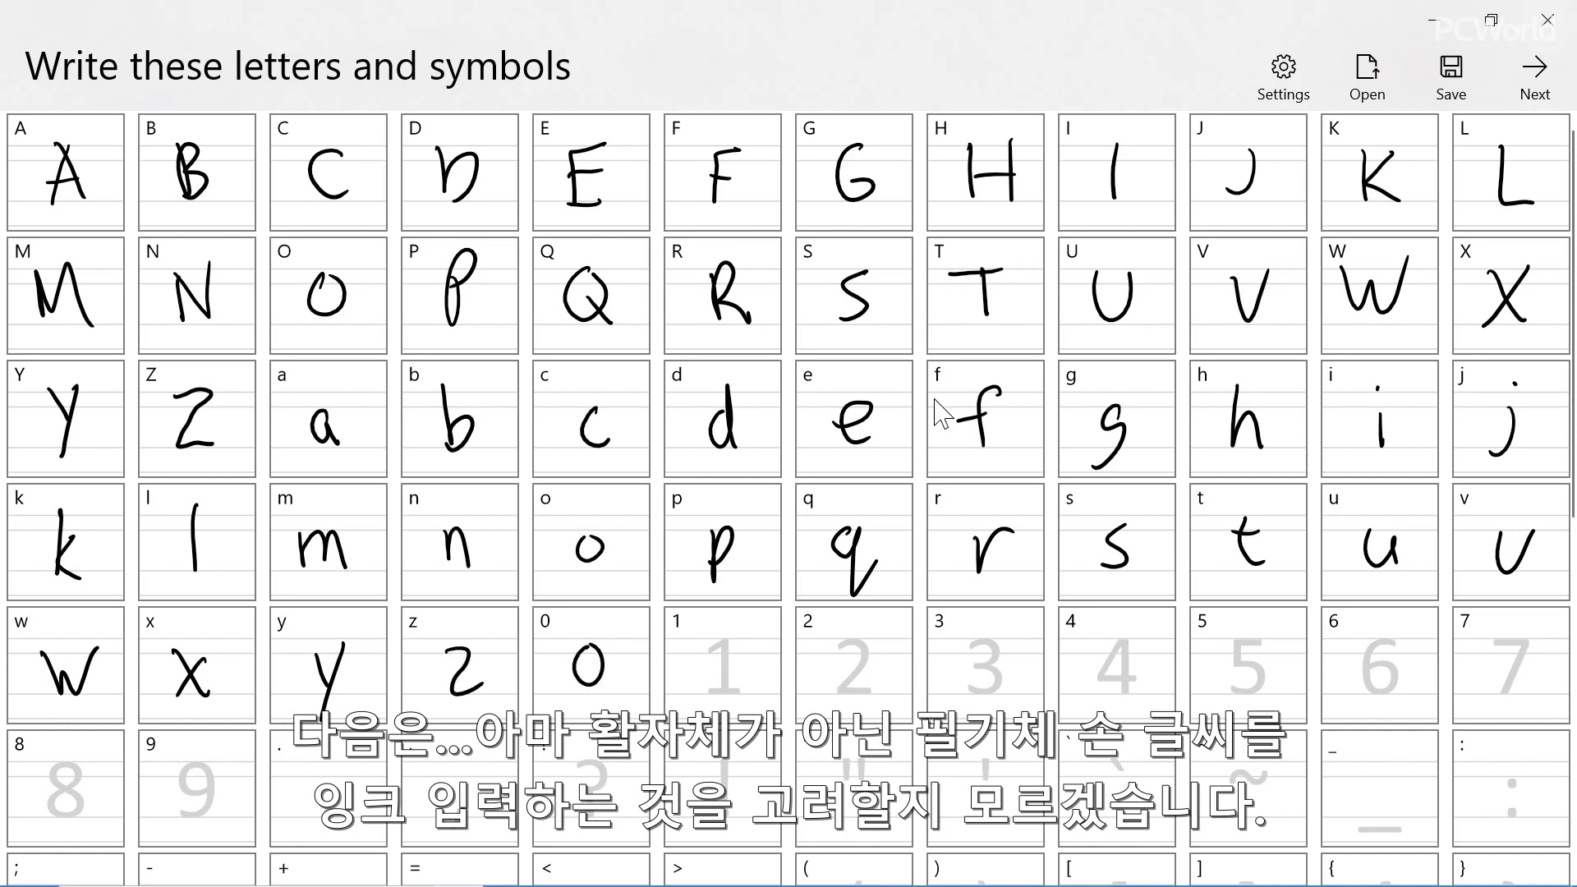
{"action": "left_click_drag", "start_coordinate": [722, 641], "coordinate": [725, 690]}
{"action": "left_click_drag", "start_coordinate": [837, 649], "coordinate": [875, 694]}
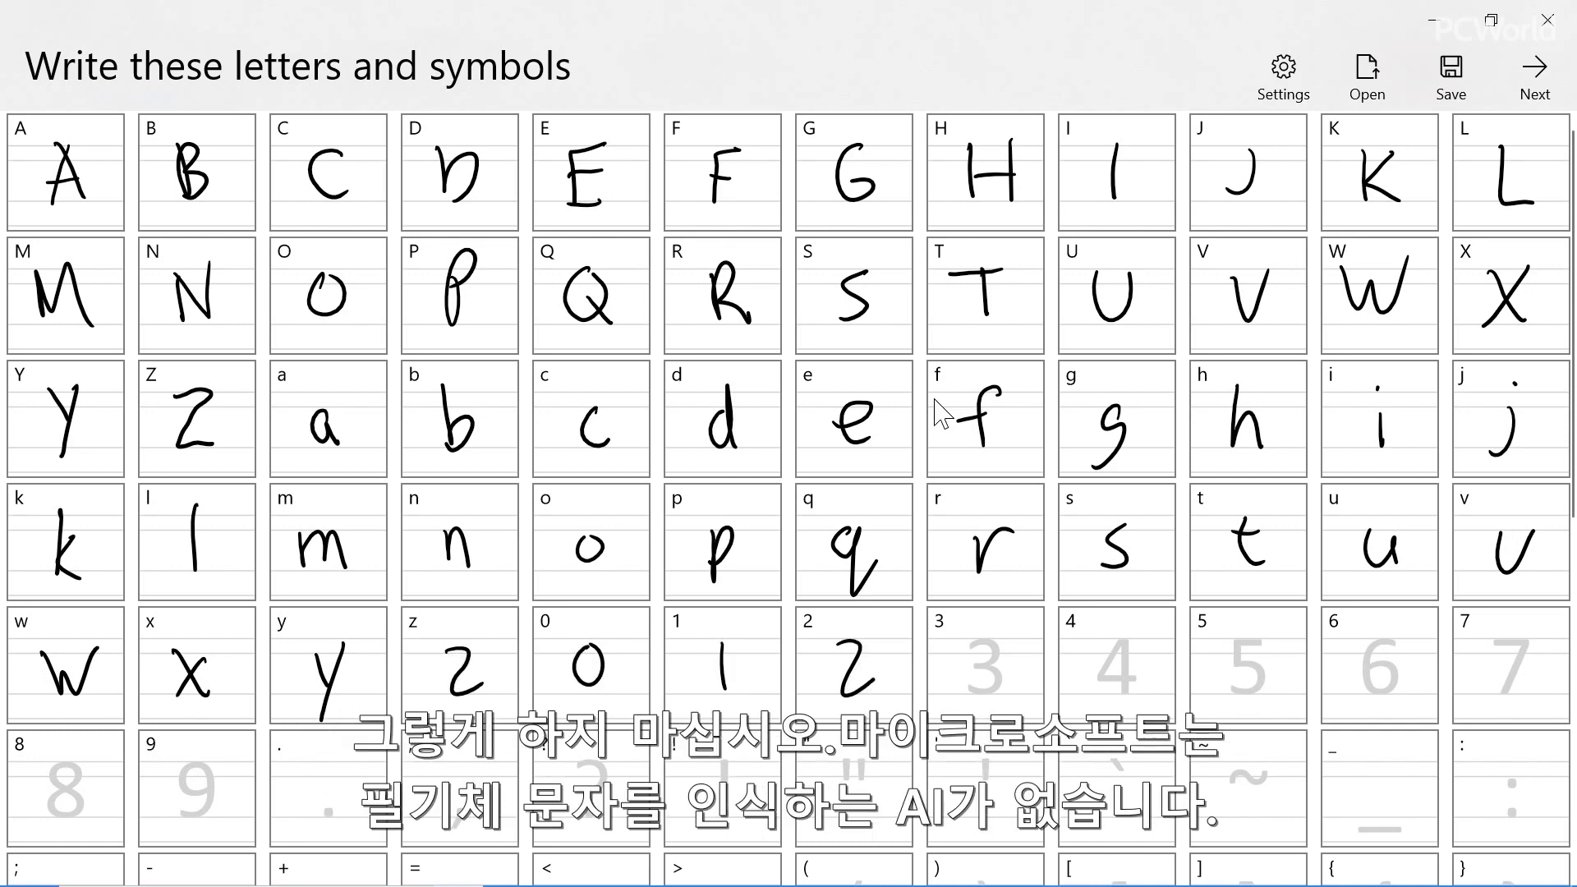
{"action": "mouse_move", "coordinate": [971, 640]}
{"action": "left_mouse_down"}
{"action": "mouse_move", "coordinate": [984, 661]}
{"action": "mouse_move", "coordinate": [972, 682]}
{"action": "left_mouse_up"}
{"action": "mouse_move", "coordinate": [1110, 644]}
{"action": "left_mouse_down"}
{"action": "mouse_move", "coordinate": [1106, 685]}
{"action": "mouse_move", "coordinate": [1083, 661]}
{"action": "mouse_move", "coordinate": [1118, 662]}
{"action": "left_mouse_up"}
{"action": "left_click_drag", "start_coordinate": [1263, 635], "coordinate": [1242, 637]}
{"action": "left_click_drag", "start_coordinate": [1242, 639], "coordinate": [1230, 688]}
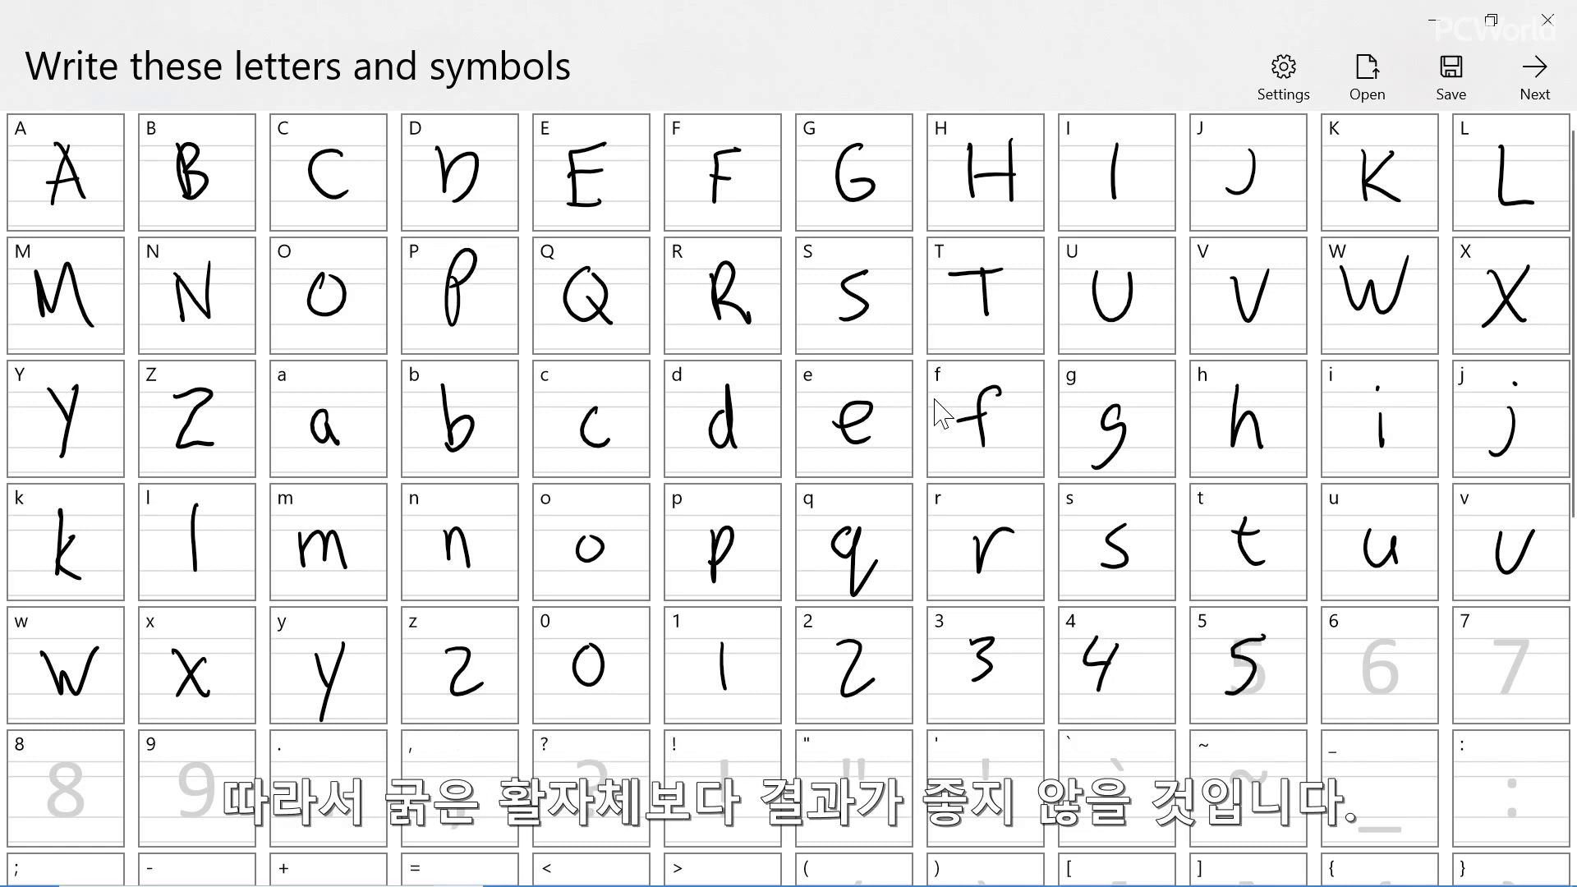
Handwrite the digits 6, 7, 8 and 9 in their template cells
{"action": "left_click_drag", "start_coordinate": [1387, 631], "coordinate": [1370, 667]}
{"action": "left_click_drag", "start_coordinate": [1491, 635], "coordinate": [1502, 703]}
{"action": "mouse_move", "coordinate": [89, 768]}
{"action": "left_mouse_down"}
{"action": "mouse_move", "coordinate": [73, 813]}
{"action": "mouse_move", "coordinate": [87, 766]}
{"action": "left_mouse_up"}
{"action": "left_click_drag", "start_coordinate": [203, 765], "coordinate": [201, 815]}
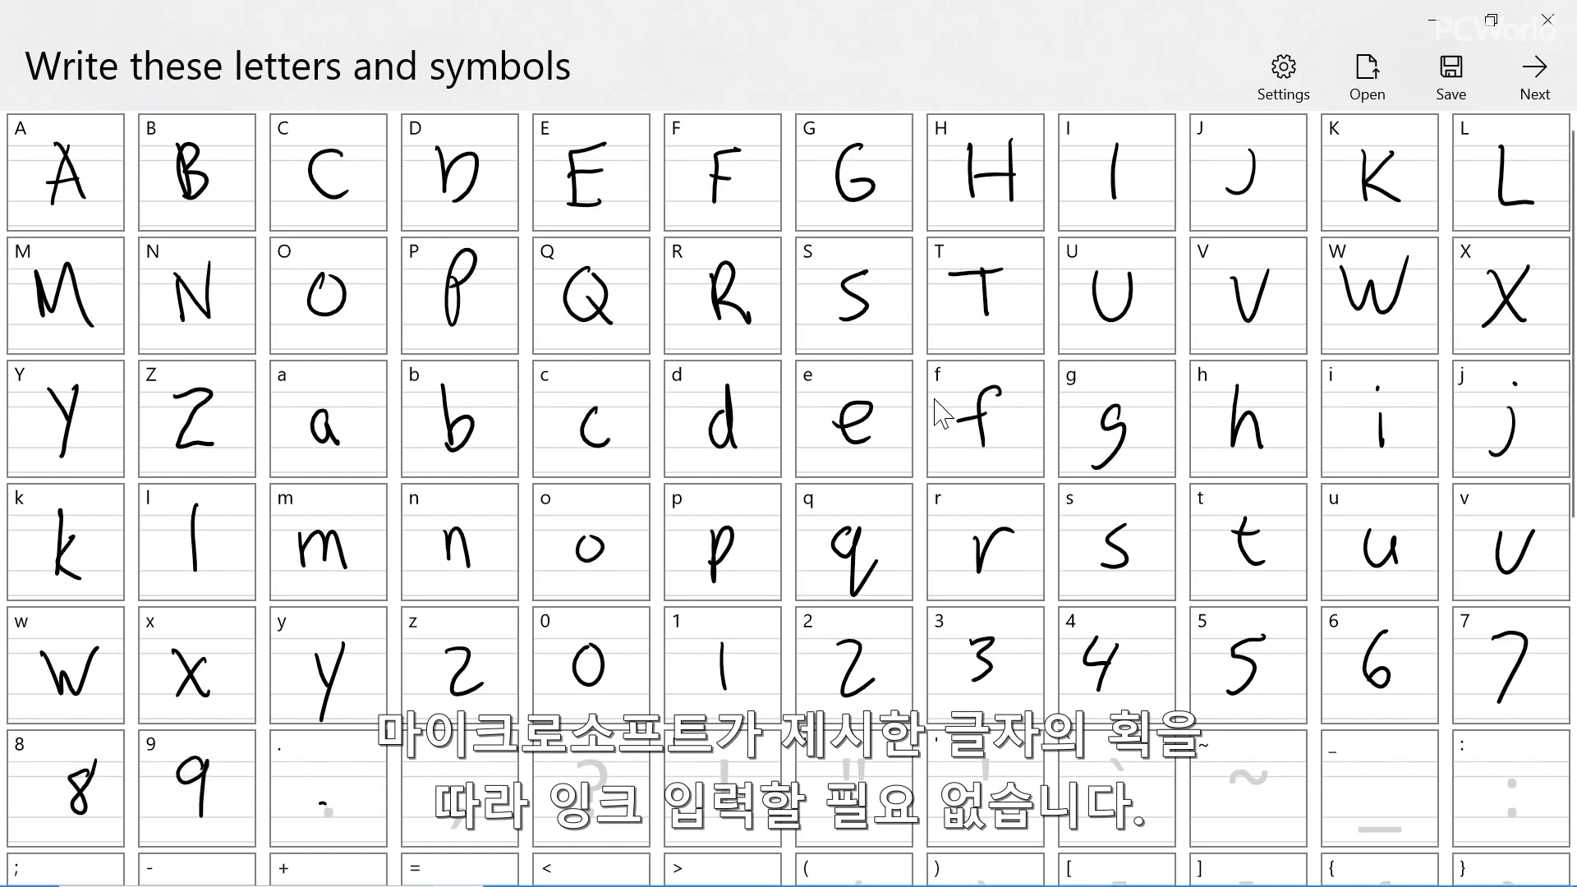
Handwrite the period, comma and question mark, undoing and redrawing the question mark
{"action": "left_click", "coordinate": [324, 807]}
{"action": "left_click_drag", "start_coordinate": [444, 829], "coordinate": [463, 817]}
{"action": "mouse_move", "coordinate": [577, 757]}
{"action": "left_mouse_down"}
{"action": "mouse_move", "coordinate": [595, 777]}
{"action": "mouse_move", "coordinate": [585, 807]}
{"action": "left_mouse_up"}
{"action": "key", "text": "ctrl+z"}
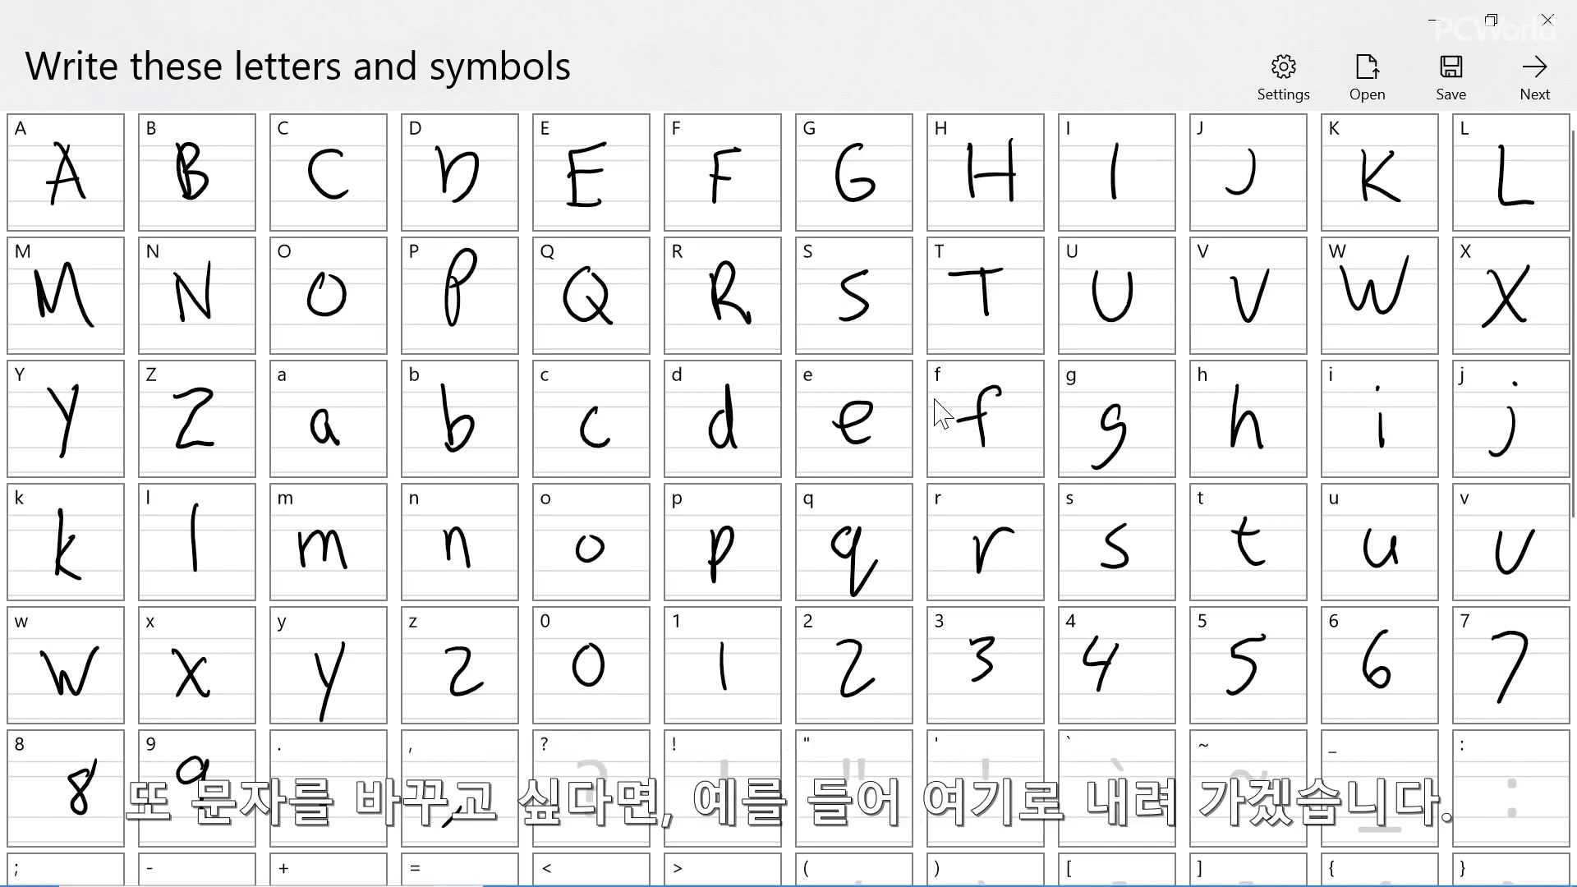
{"action": "left_click_drag", "start_coordinate": [580, 752], "coordinate": [593, 780]}
Handwrite the exclamation mark, double quote, apostrophe, backtick and tilde in their template cells
{"action": "left_click_drag", "start_coordinate": [721, 754], "coordinate": [722, 787]}
{"action": "mouse_move", "coordinate": [847, 750]}
{"action": "left_mouse_down"}
{"action": "mouse_move", "coordinate": [845, 784]}
{"action": "mouse_move", "coordinate": [861, 781]}
{"action": "left_mouse_up"}
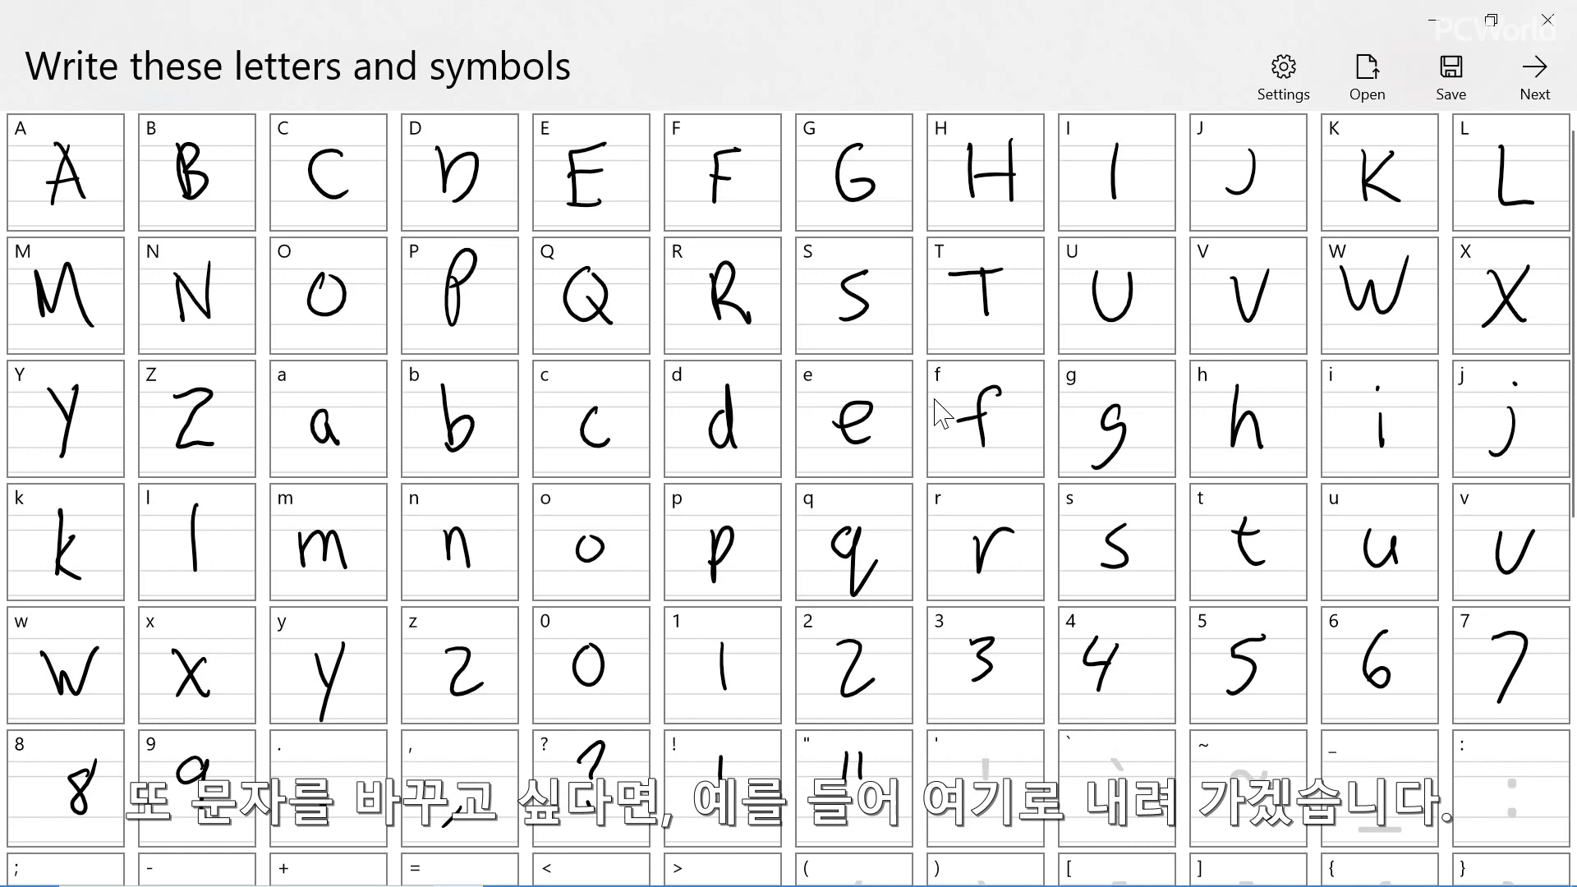
{"action": "left_click_drag", "start_coordinate": [984, 754], "coordinate": [988, 782]}
{"action": "left_click_drag", "start_coordinate": [1110, 755], "coordinate": [1126, 769]}
{"action": "left_click_drag", "start_coordinate": [1228, 774], "coordinate": [1278, 774]}
Handwrite a simplified looped ampersand, plus the underscore and the colon, in their template cells
{"action": "scroll", "coordinate": [943, 413], "scroll_direction": "down", "scroll_amount": 3}
{"action": "scroll", "coordinate": [943, 413], "scroll_direction": "down", "scroll_amount": 1}
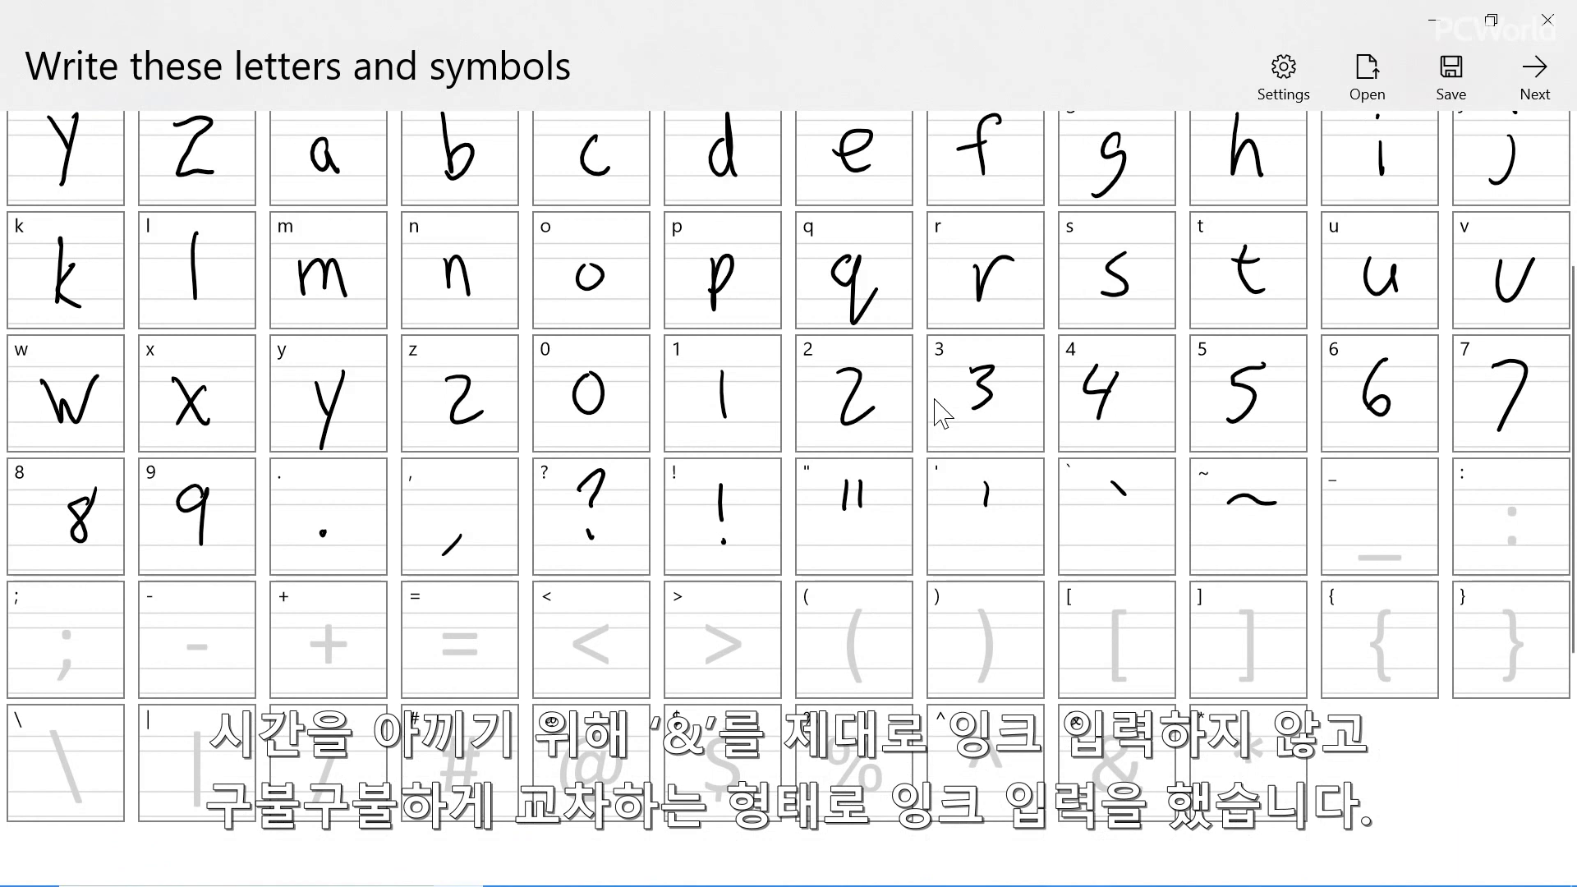
{"action": "left_click_drag", "start_coordinate": [1122, 740], "coordinate": [1138, 760]}
{"action": "key", "text": "Caps_Lock"}
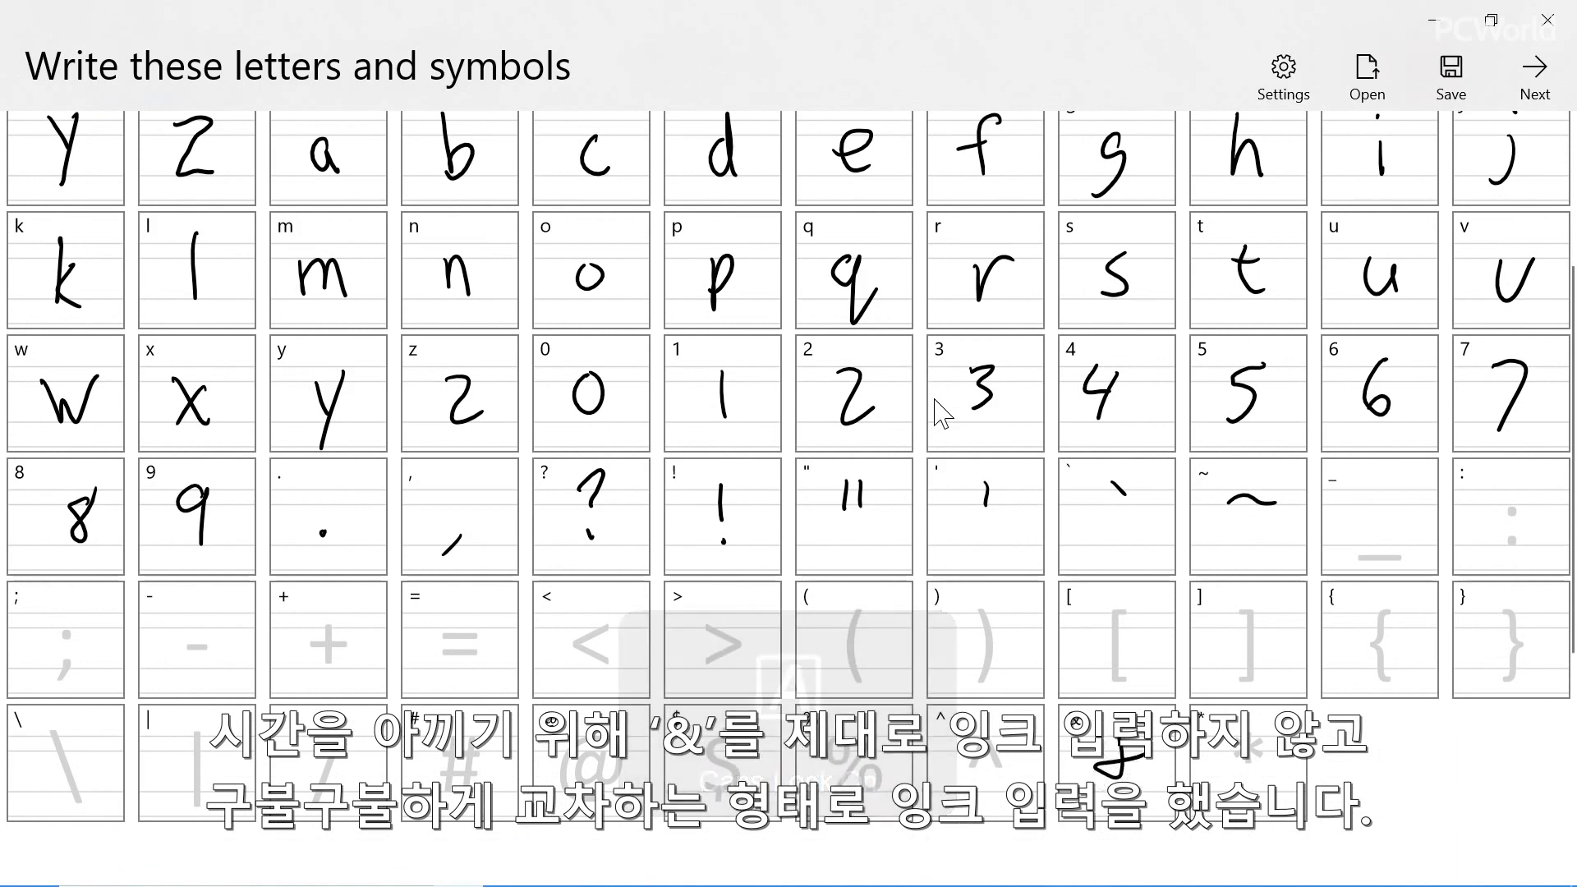
{"action": "left_click_drag", "start_coordinate": [1359, 555], "coordinate": [1420, 557]}
{"action": "left_click", "coordinate": [1511, 507]}
{"action": "left_click", "coordinate": [1509, 541]}
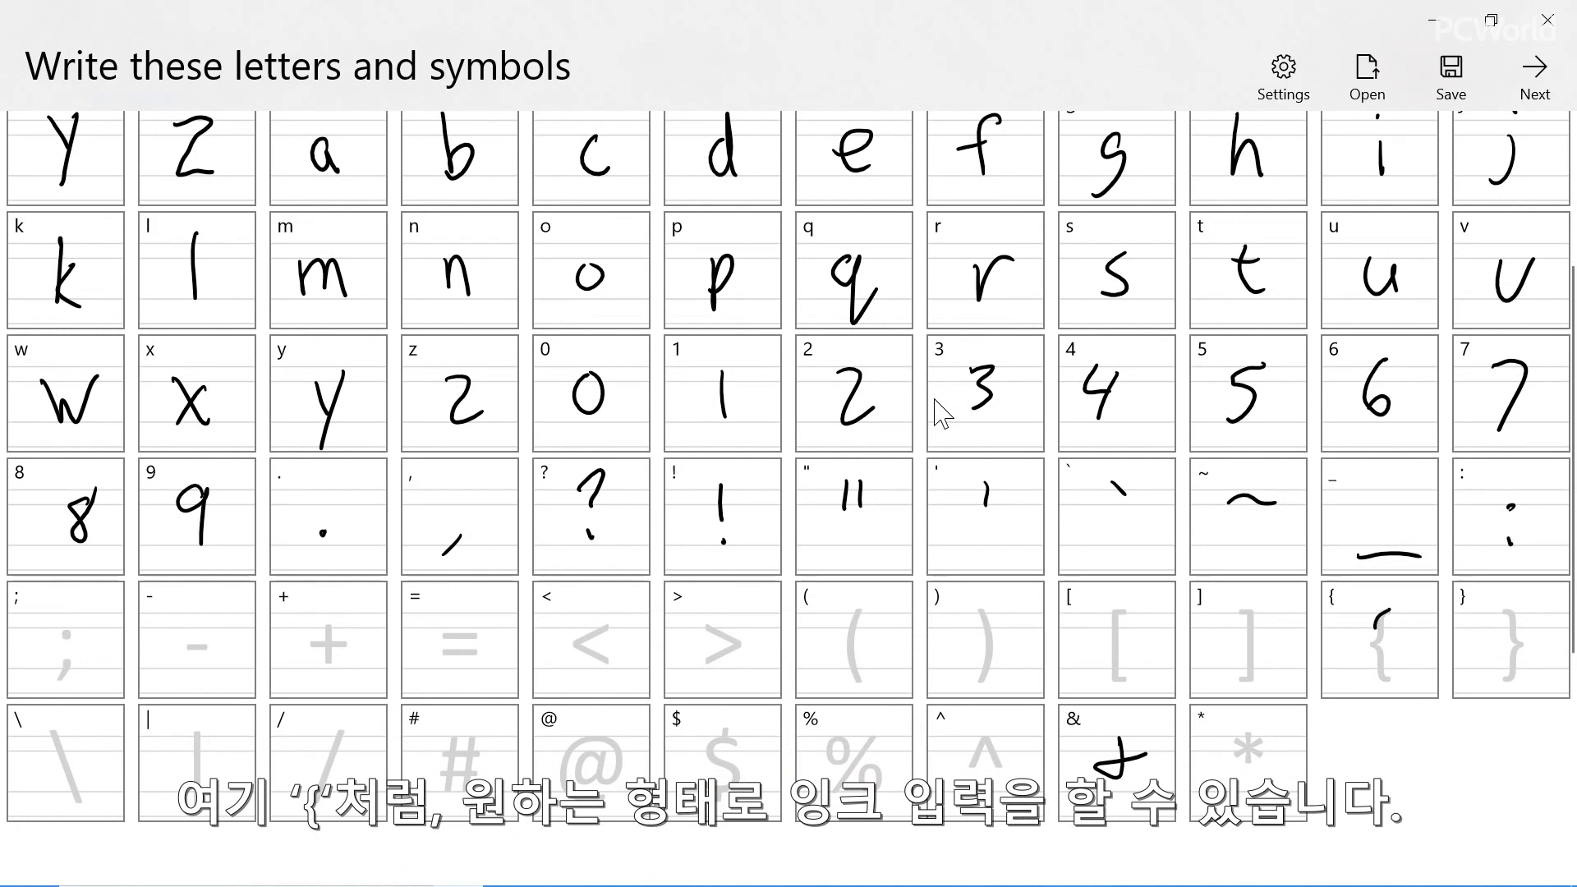
Handwrite the opening and closing curly braces, square brackets and parentheses in their template cells
{"action": "left_click_drag", "start_coordinate": [1390, 609], "coordinate": [1377, 679]}
{"action": "mouse_move", "coordinate": [1503, 608]}
{"action": "left_mouse_down"}
{"action": "mouse_move", "coordinate": [1526, 642]}
{"action": "mouse_move", "coordinate": [1499, 677]}
{"action": "left_mouse_up"}
{"action": "left_click_drag", "start_coordinate": [1123, 608], "coordinate": [1118, 679]}
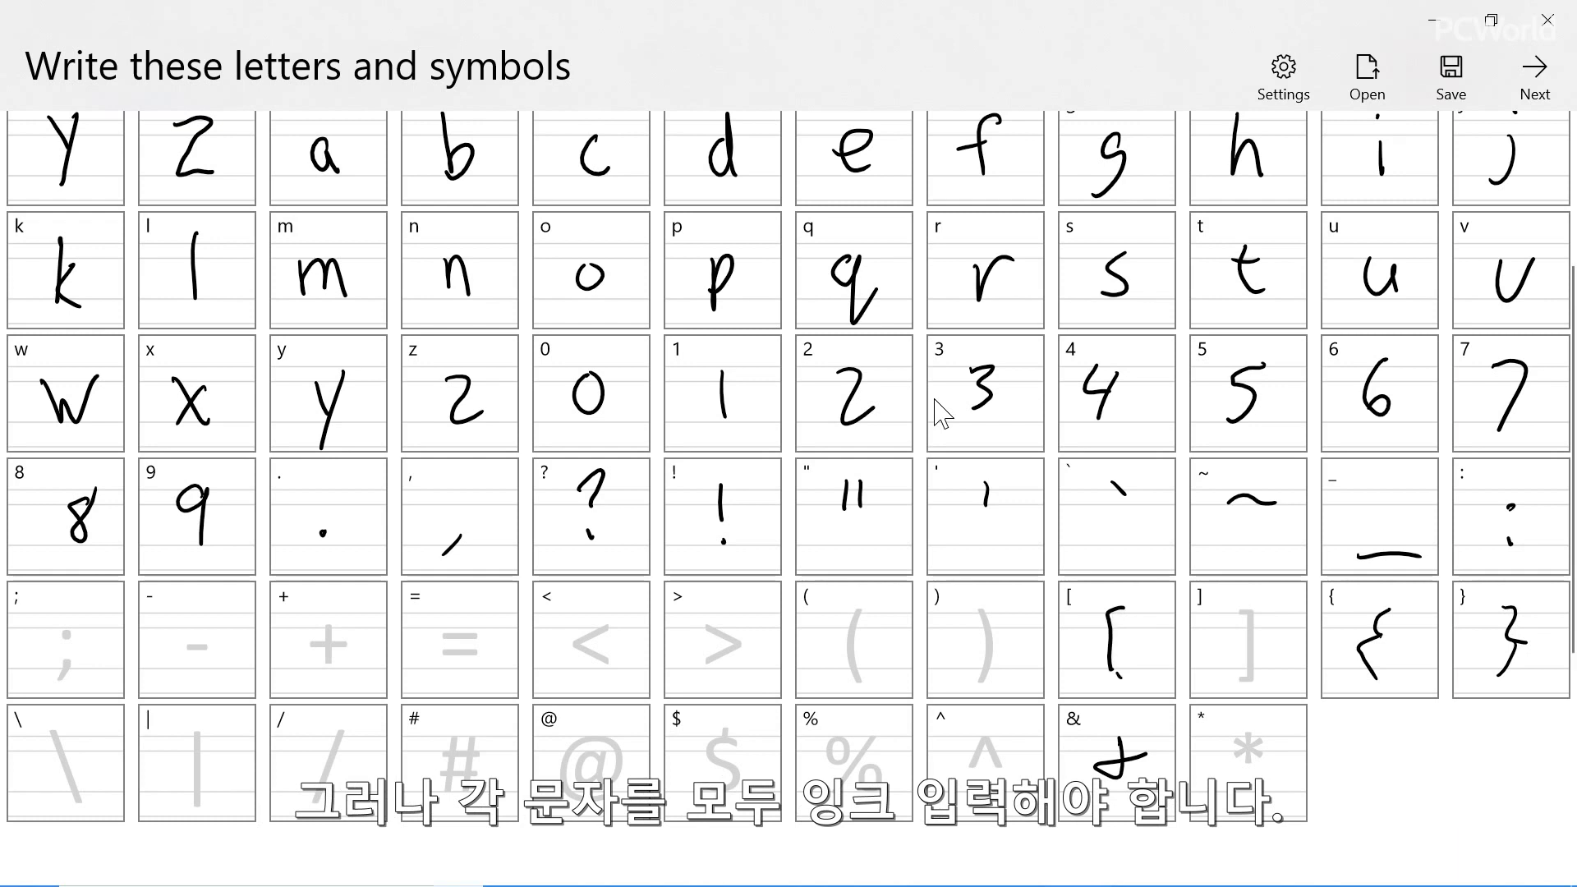
{"action": "left_click_drag", "start_coordinate": [1238, 609], "coordinate": [1248, 677]}
{"action": "left_click_drag", "start_coordinate": [979, 617], "coordinate": [963, 678]}
{"action": "left_click_drag", "start_coordinate": [863, 603], "coordinate": [860, 692]}
Handwrite the greater-than, less-than, equals, plus and minus signs, the semicolon and the backslash
{"action": "mouse_move", "coordinate": [704, 627]}
{"action": "left_mouse_down"}
{"action": "mouse_move", "coordinate": [738, 631]}
{"action": "mouse_move", "coordinate": [712, 668]}
{"action": "left_mouse_up"}
{"action": "left_click_drag", "start_coordinate": [609, 635], "coordinate": [612, 658]}
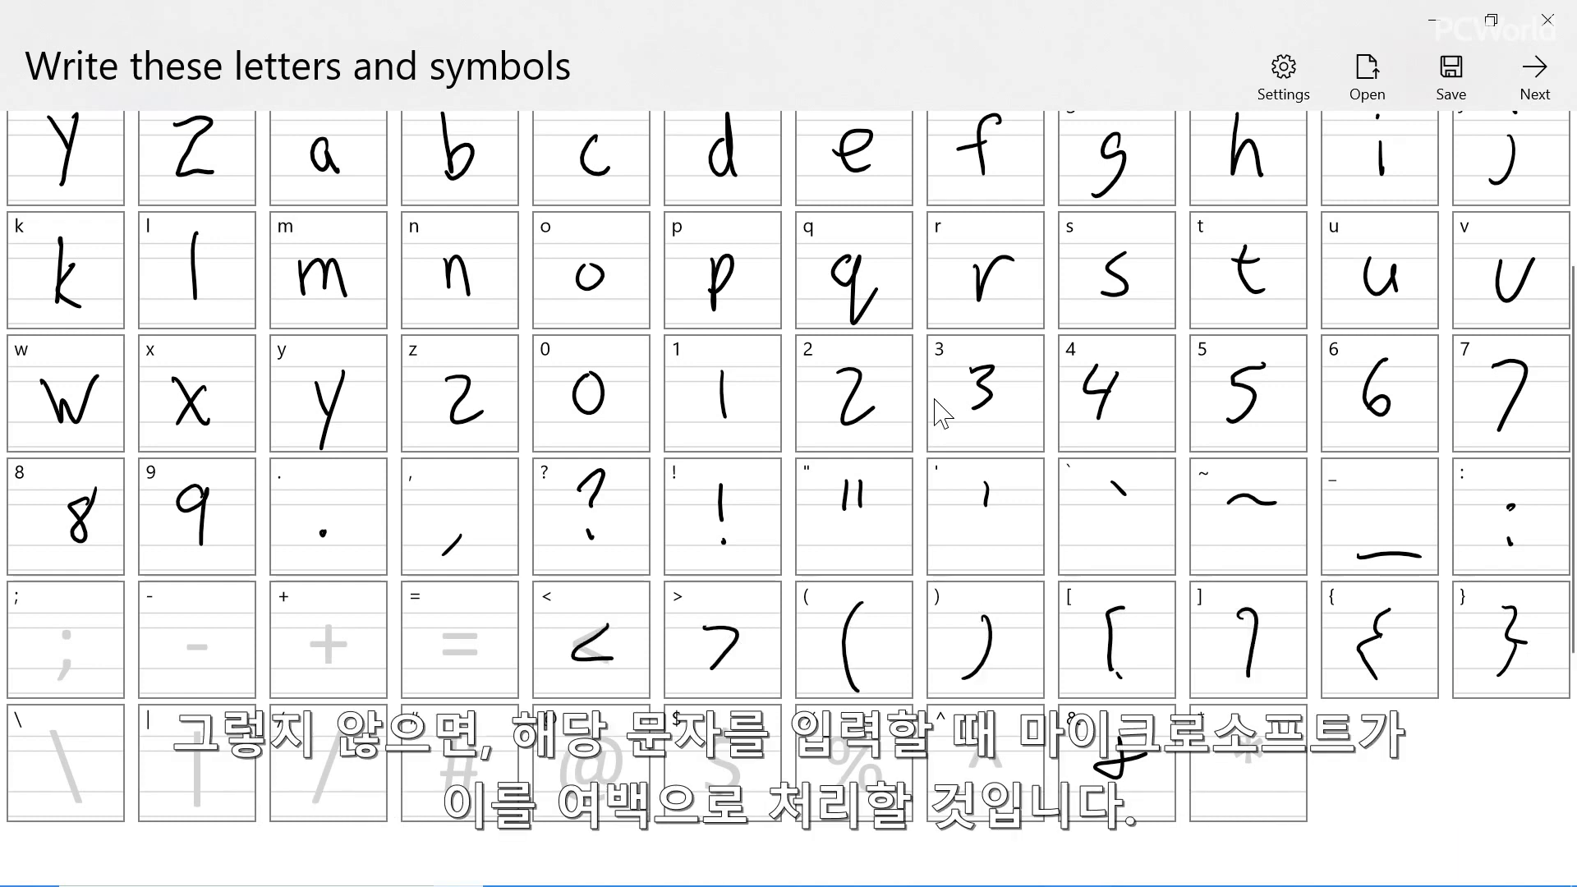
{"action": "left_click_drag", "start_coordinate": [441, 633], "coordinate": [471, 629]}
{"action": "left_click_drag", "start_coordinate": [440, 652], "coordinate": [473, 649]}
{"action": "mouse_move", "coordinate": [326, 626]}
{"action": "left_mouse_down"}
{"action": "mouse_move", "coordinate": [325, 667]}
{"action": "mouse_move", "coordinate": [345, 645]}
{"action": "left_mouse_up"}
{"action": "left_click_drag", "start_coordinate": [172, 649], "coordinate": [203, 645]}
{"action": "mouse_move", "coordinate": [64, 629]}
{"action": "left_mouse_down"}
{"action": "mouse_move", "coordinate": [56, 699]}
{"action": "mouse_move", "coordinate": [78, 798]}
{"action": "left_mouse_up"}
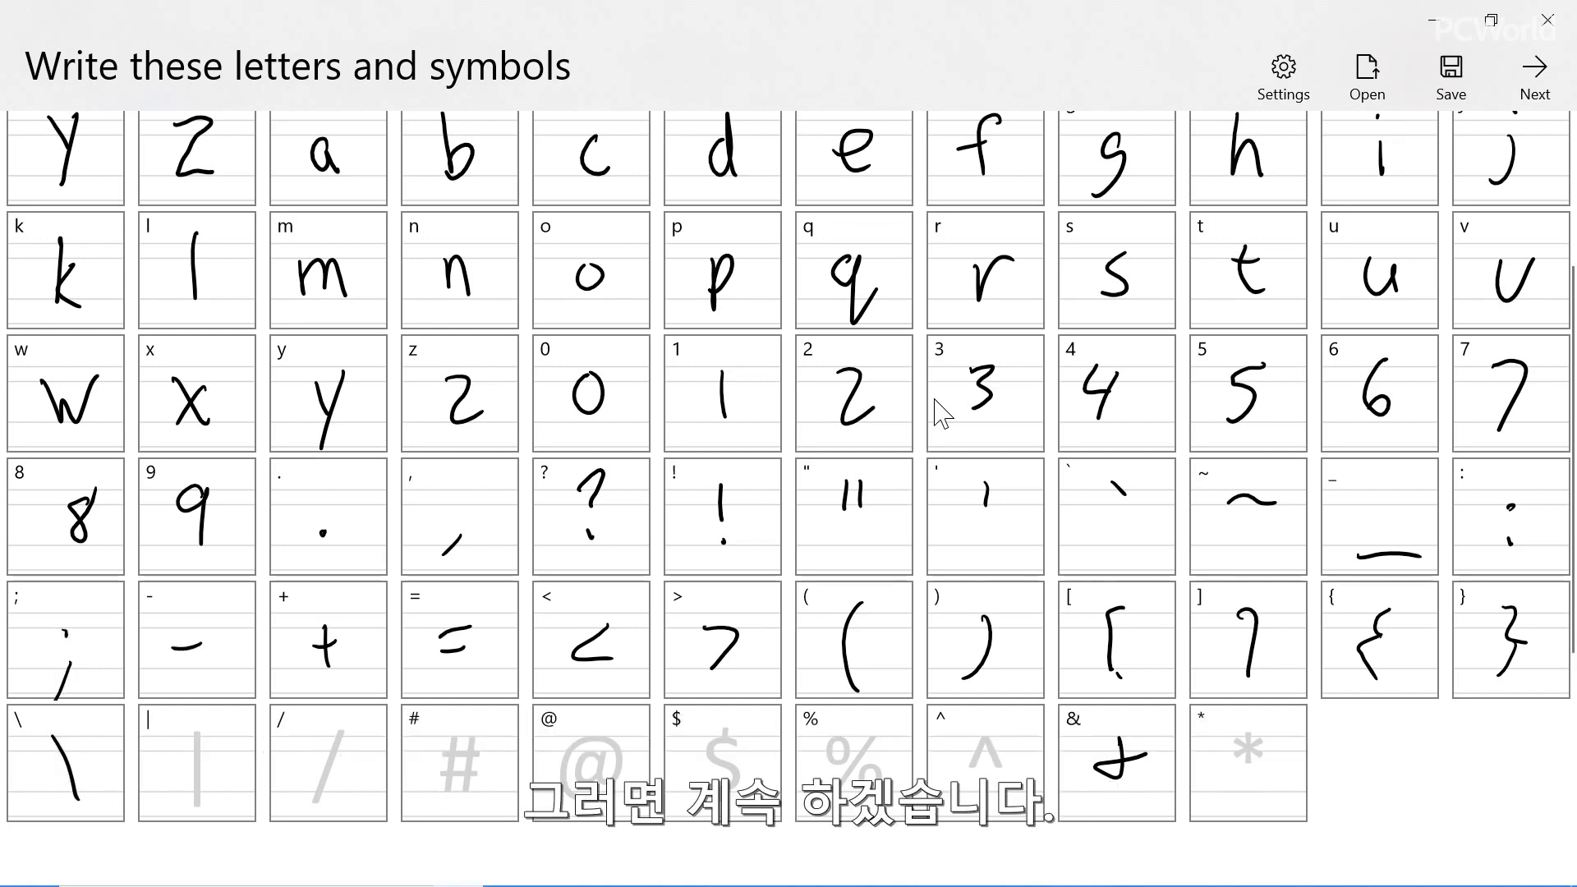
Handwrite the vertical bar, forward slash, hash and at sign in their template cells
{"action": "left_click_drag", "start_coordinate": [199, 743], "coordinate": [197, 798]}
{"action": "left_click_drag", "start_coordinate": [353, 734], "coordinate": [320, 786]}
{"action": "left_click_drag", "start_coordinate": [455, 722], "coordinate": [448, 776]}
{"action": "mouse_move", "coordinate": [474, 719]}
{"action": "left_mouse_down"}
{"action": "mouse_move", "coordinate": [467, 774]}
{"action": "mouse_move", "coordinate": [477, 738]}
{"action": "left_mouse_up"}
{"action": "left_click_drag", "start_coordinate": [439, 765], "coordinate": [468, 763]}
{"action": "left_click_drag", "start_coordinate": [600, 762], "coordinate": [585, 809]}
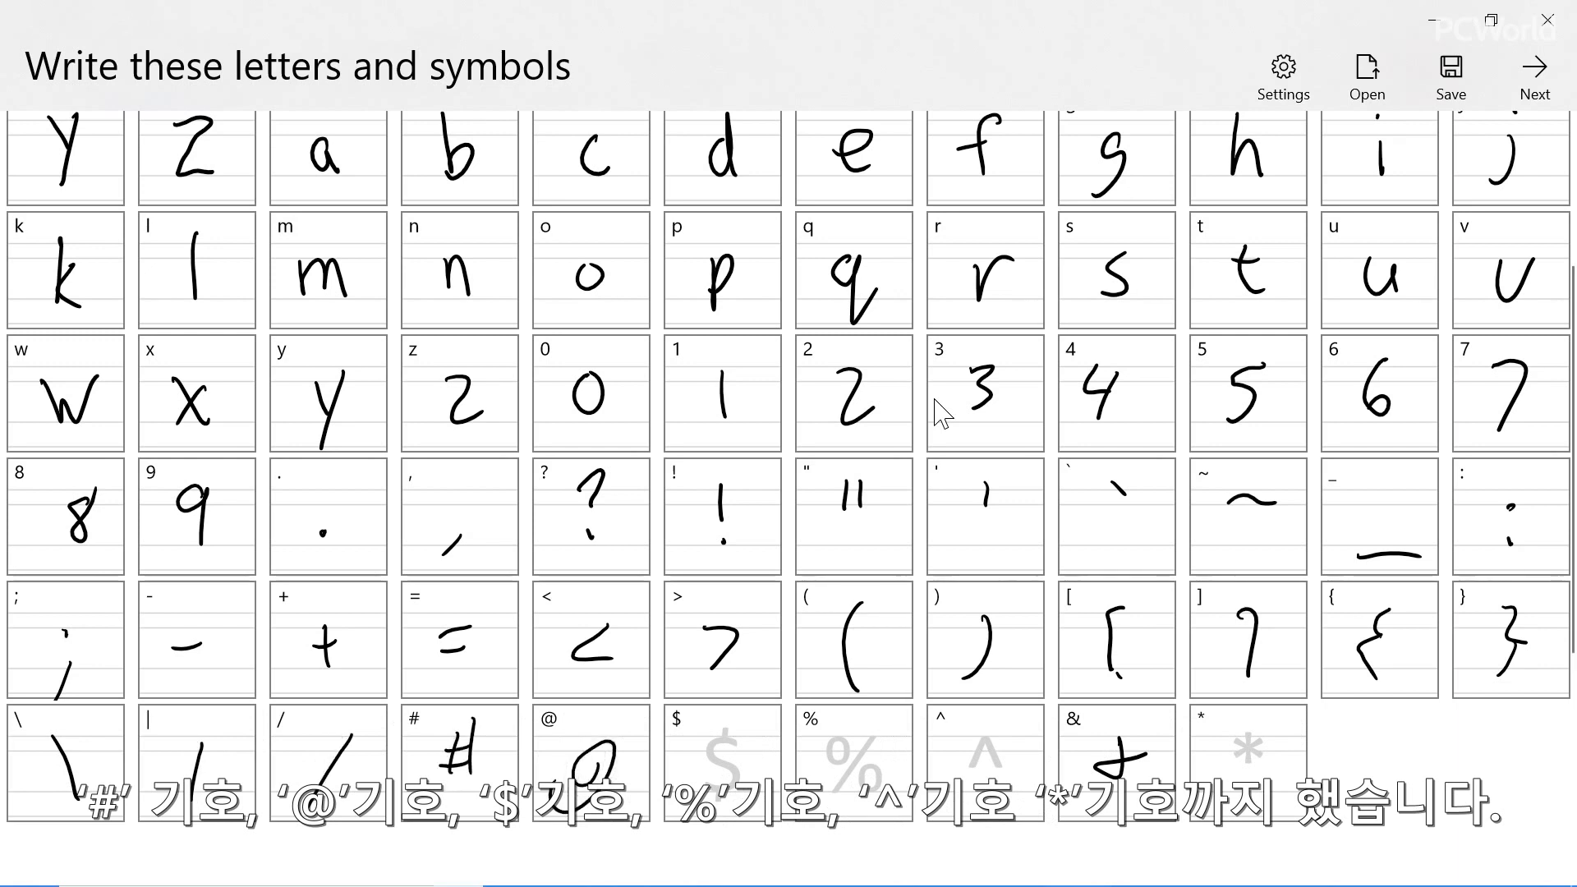
Handwrite the dollar sign, percent sign, caret and asterisk in their template cells
{"action": "left_click_drag", "start_coordinate": [737, 741], "coordinate": [705, 776]}
{"action": "left_click_drag", "start_coordinate": [724, 707], "coordinate": [717, 801]}
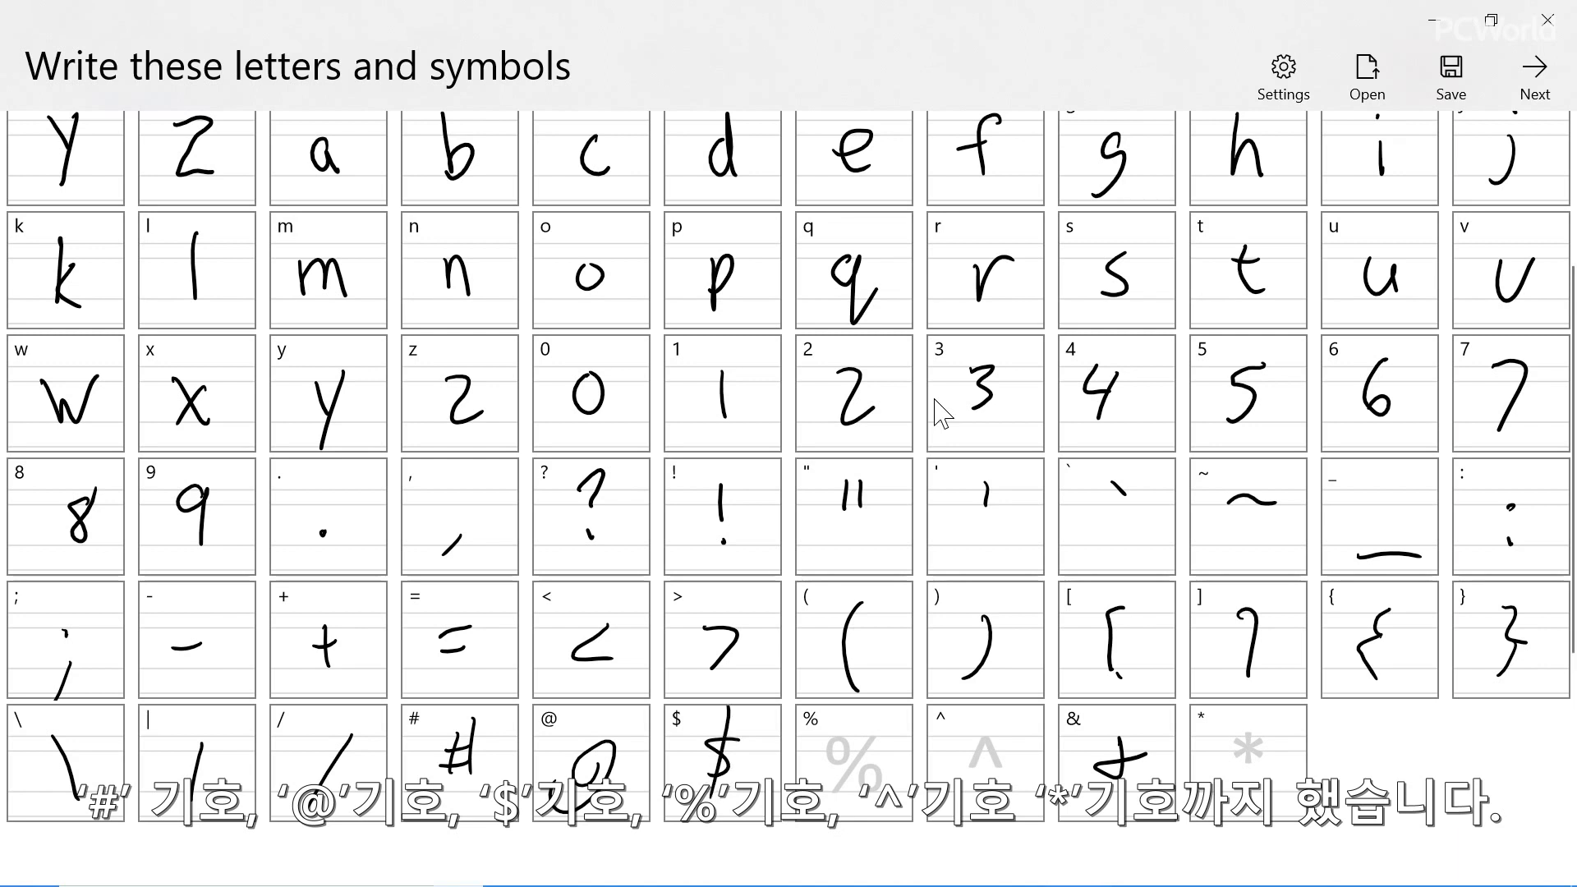
{"action": "left_click_drag", "start_coordinate": [839, 739], "coordinate": [828, 810]}
{"action": "left_click_drag", "start_coordinate": [859, 759], "coordinate": [868, 786]}
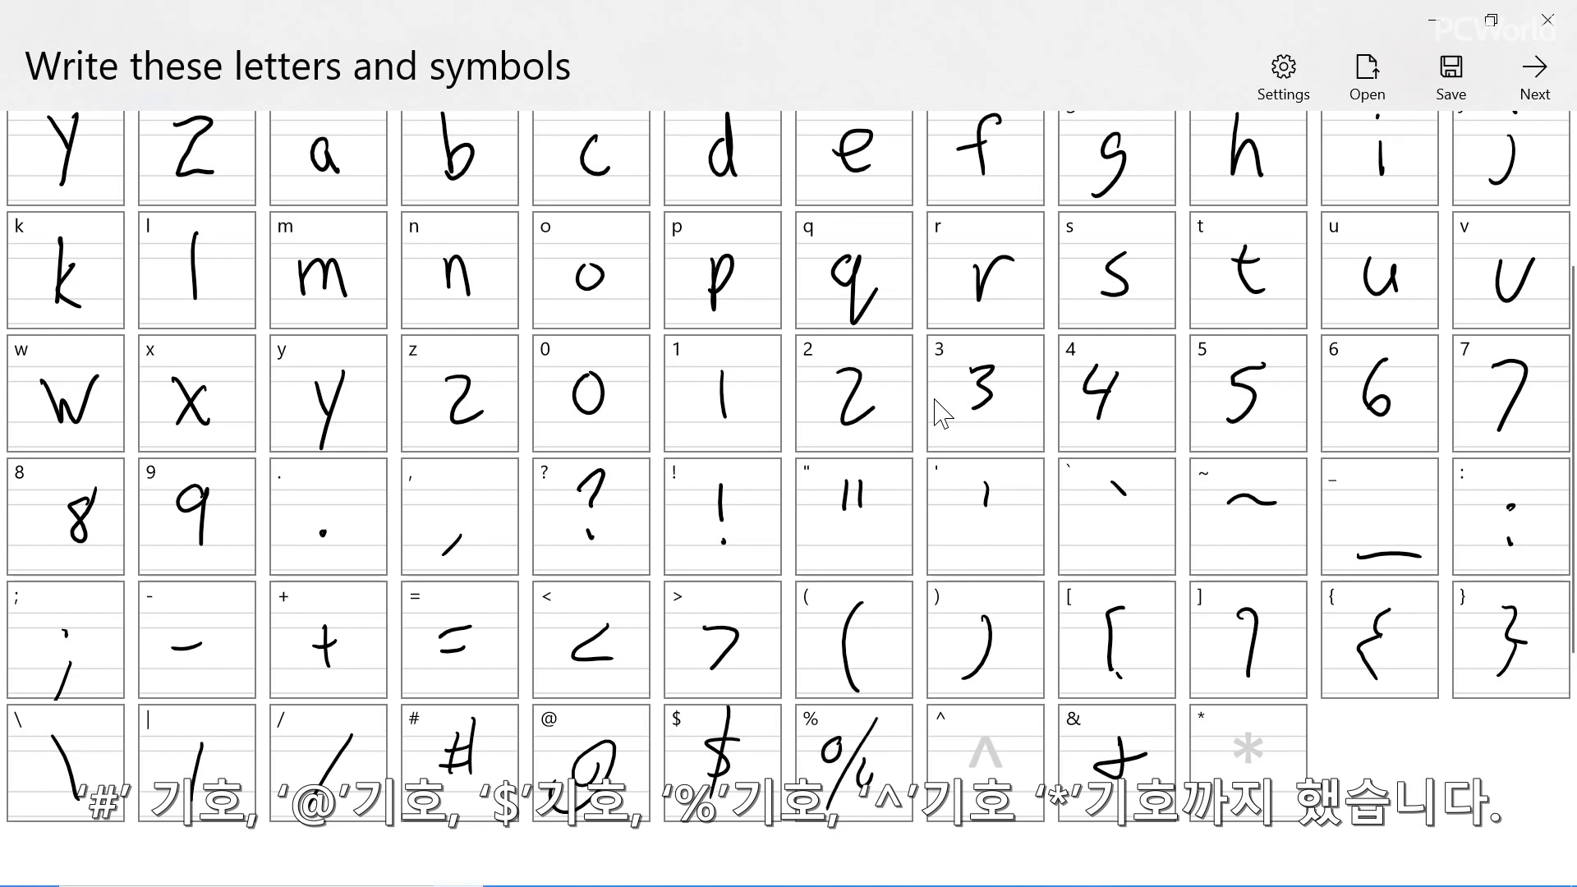
{"action": "left_click_drag", "start_coordinate": [972, 766], "coordinate": [1003, 760]}
{"action": "left_click_drag", "start_coordinate": [1251, 735], "coordinate": [1249, 762]}
{"action": "mouse_move", "coordinate": [1235, 748]}
{"action": "left_mouse_down"}
{"action": "mouse_move", "coordinate": [1262, 746]}
{"action": "mouse_move", "coordinate": [1236, 760]}
{"action": "left_mouse_up"}
{"action": "left_click_drag", "start_coordinate": [1236, 727], "coordinate": [1261, 760]}
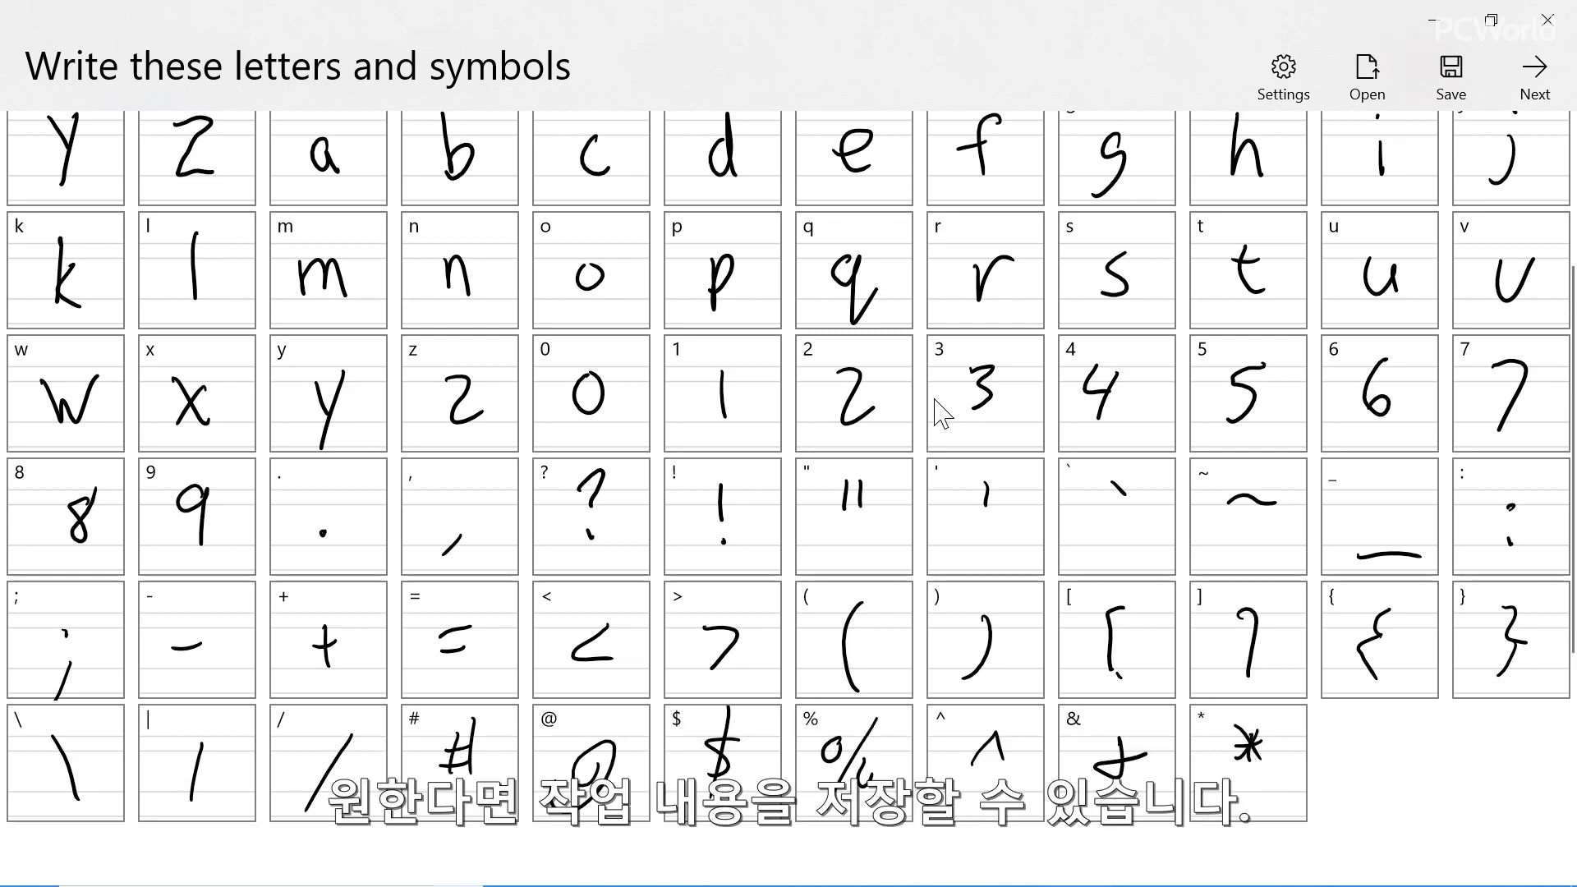
Dismiss saving the font project and advance to the sentence-writing page
{"action": "left_click", "coordinate": [1452, 78]}
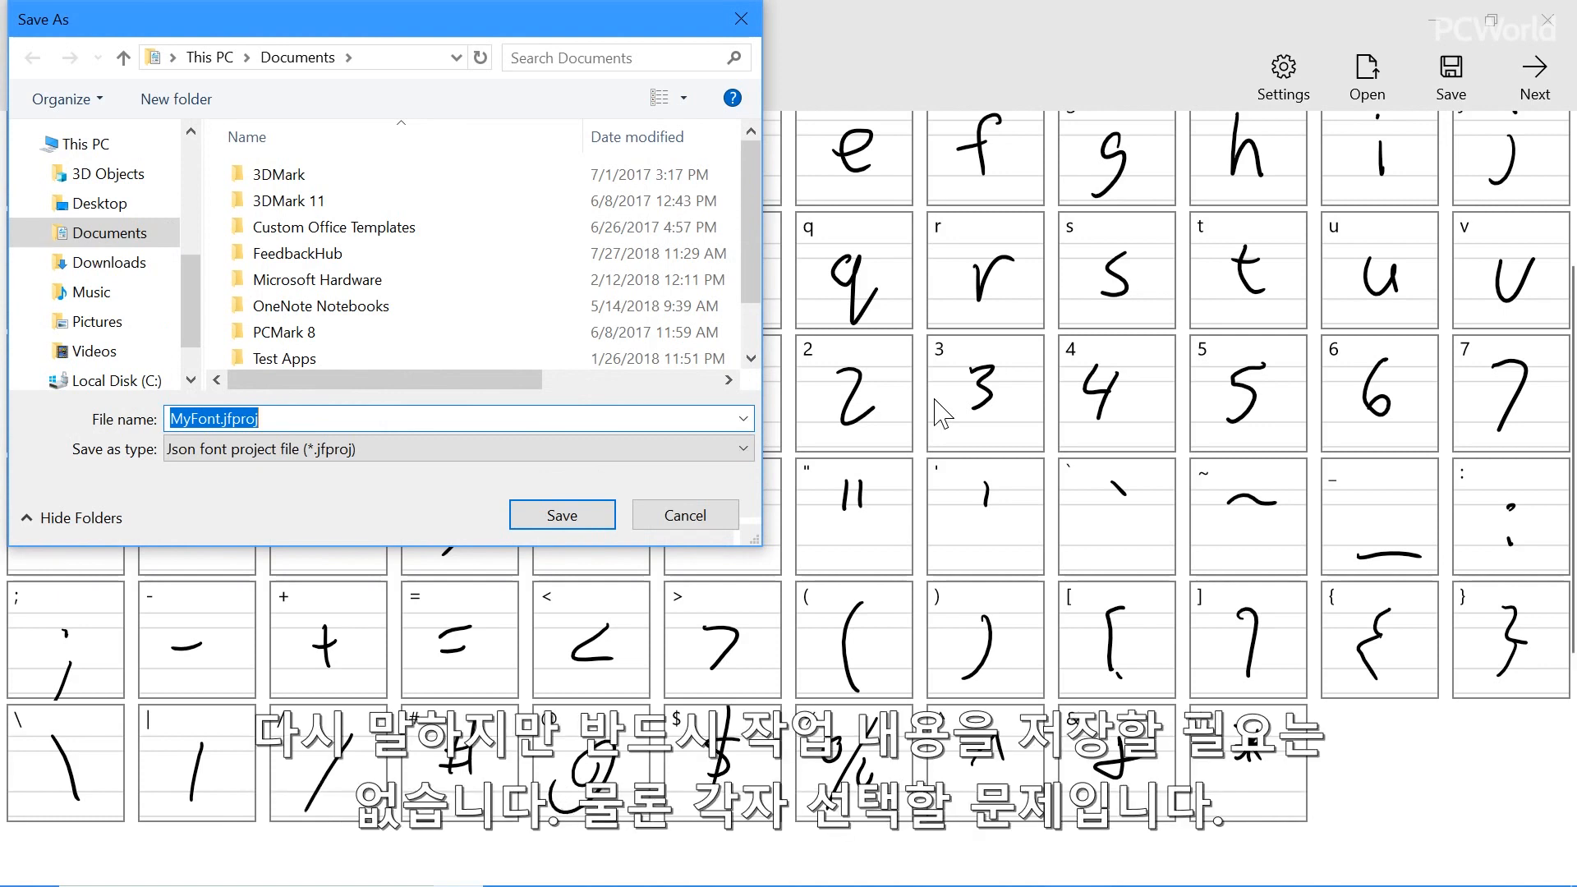
{"action": "left_click", "coordinate": [691, 518]}
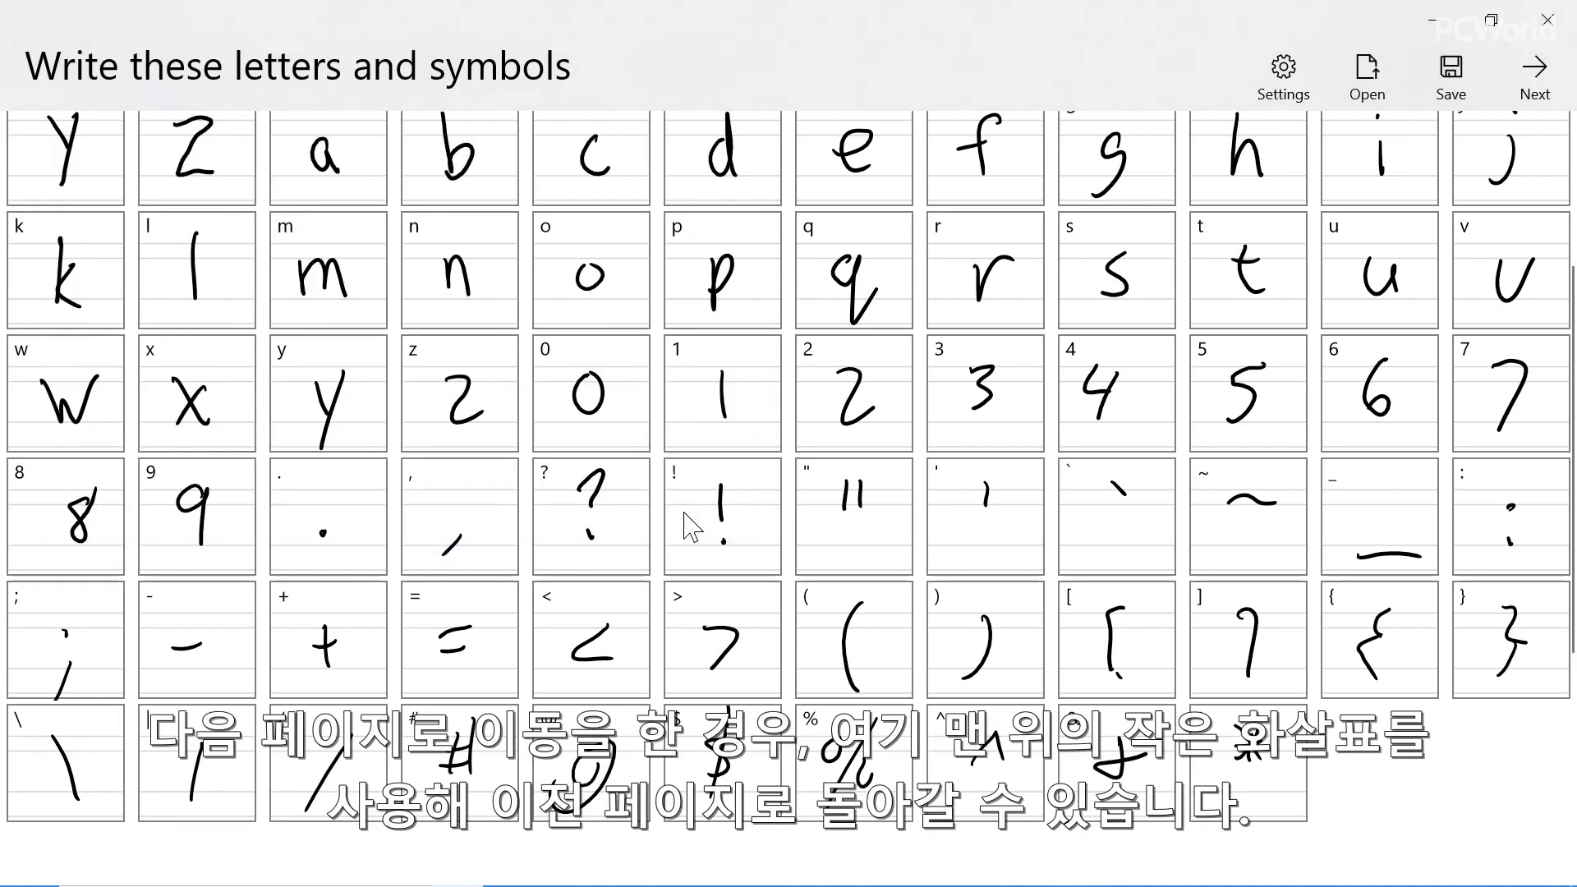
{"action": "left_click", "coordinate": [1535, 78]}
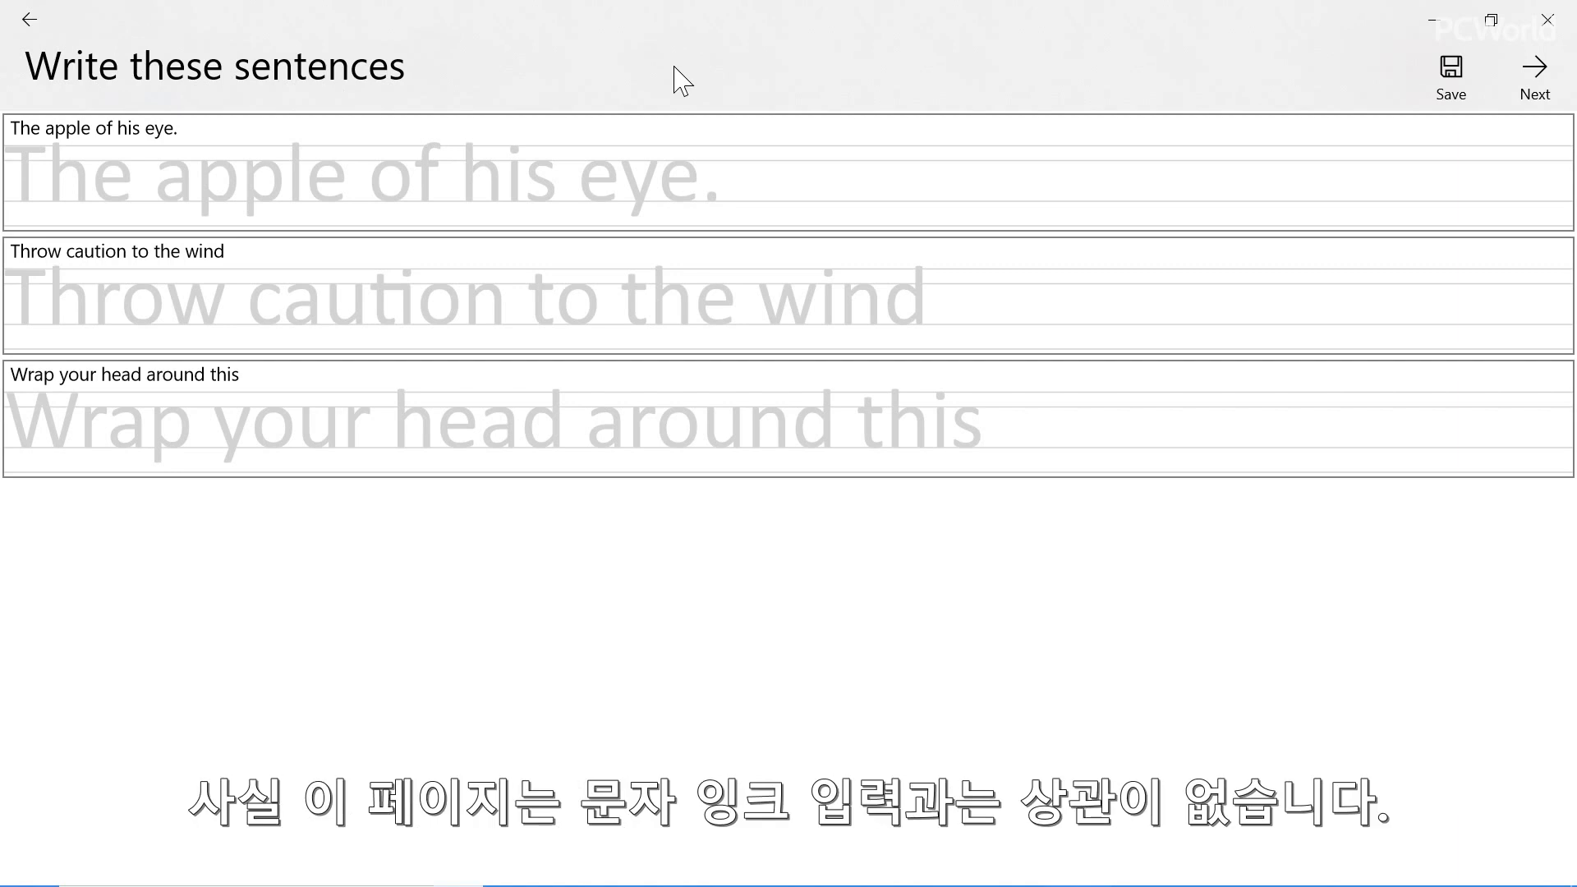
Handwrite "The apple of his eye." on its template line
{"action": "mouse_move", "coordinate": [28, 146]}
{"action": "left_mouse_down"}
{"action": "mouse_move", "coordinate": [31, 205]}
{"action": "mouse_move", "coordinate": [46, 132]}
{"action": "left_mouse_up"}
{"action": "mouse_move", "coordinate": [48, 142]}
{"action": "left_mouse_down"}
{"action": "mouse_move", "coordinate": [49, 195]}
{"action": "mouse_move", "coordinate": [71, 202]}
{"action": "left_mouse_up"}
{"action": "left_click_drag", "start_coordinate": [74, 194], "coordinate": [177, 204]}
{"action": "mouse_move", "coordinate": [197, 179]}
{"action": "left_mouse_down"}
{"action": "mouse_move", "coordinate": [198, 232]}
{"action": "mouse_move", "coordinate": [216, 202]}
{"action": "left_mouse_up"}
{"action": "mouse_move", "coordinate": [234, 174]}
{"action": "left_mouse_down"}
{"action": "mouse_move", "coordinate": [236, 230]}
{"action": "mouse_move", "coordinate": [248, 203]}
{"action": "left_mouse_up"}
{"action": "mouse_move", "coordinate": [251, 145]}
{"action": "left_mouse_down"}
{"action": "mouse_move", "coordinate": [261, 212]}
{"action": "mouse_move", "coordinate": [353, 171]}
{"action": "left_mouse_up"}
{"action": "left_click_drag", "start_coordinate": [369, 133], "coordinate": [356, 200]}
{"action": "mouse_move", "coordinate": [353, 174]}
{"action": "left_mouse_down"}
{"action": "mouse_move", "coordinate": [385, 167]}
{"action": "mouse_move", "coordinate": [481, 200]}
{"action": "left_mouse_up"}
{"action": "mouse_move", "coordinate": [501, 164]}
{"action": "left_mouse_down"}
{"action": "mouse_move", "coordinate": [488, 203]}
{"action": "mouse_move", "coordinate": [590, 205]}
{"action": "left_mouse_up"}
{"action": "left_click_drag", "start_coordinate": [603, 161], "coordinate": [612, 232]}
{"action": "mouse_move", "coordinate": [626, 184]}
{"action": "left_mouse_down"}
{"action": "mouse_move", "coordinate": [644, 171]}
{"action": "mouse_move", "coordinate": [656, 211]}
{"action": "left_mouse_up"}
{"action": "left_click", "coordinate": [677, 203]}
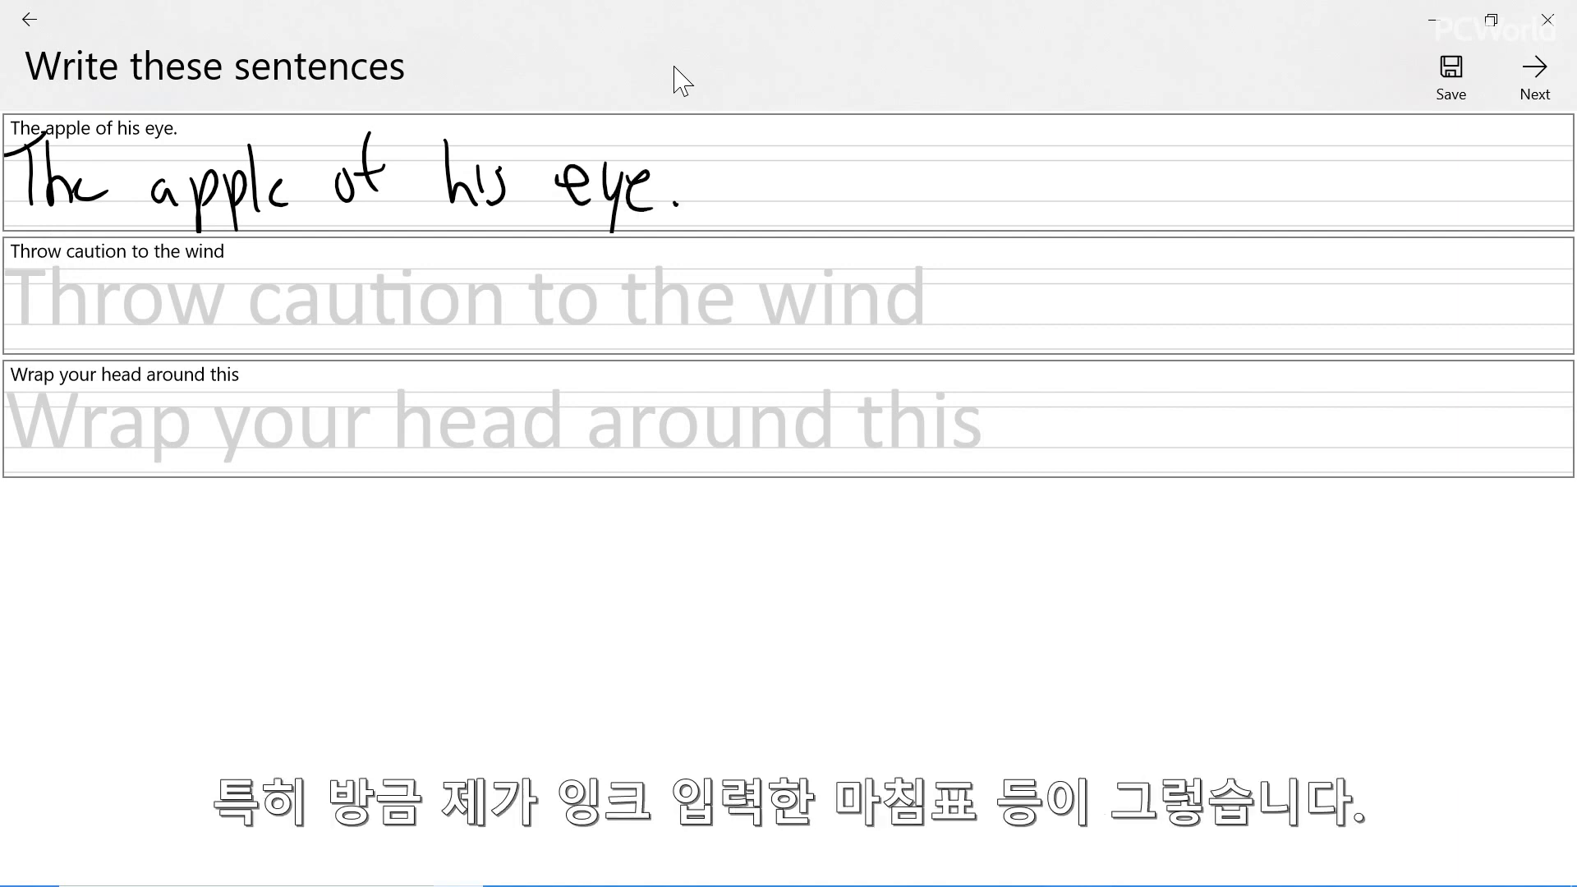
Handwrite "Throw caution to the wind" on its template line
{"action": "mouse_move", "coordinate": [27, 273]}
{"action": "left_mouse_down"}
{"action": "mouse_move", "coordinate": [34, 319]}
{"action": "mouse_move", "coordinate": [42, 262]}
{"action": "mouse_move", "coordinate": [61, 319]}
{"action": "mouse_move", "coordinate": [86, 295]}
{"action": "left_mouse_up"}
{"action": "mouse_move", "coordinate": [97, 300]}
{"action": "left_mouse_down"}
{"action": "mouse_move", "coordinate": [146, 295]}
{"action": "mouse_move", "coordinate": [226, 330]}
{"action": "left_mouse_up"}
{"action": "mouse_move", "coordinate": [260, 301]}
{"action": "left_mouse_down"}
{"action": "mouse_move", "coordinate": [264, 324]}
{"action": "mouse_move", "coordinate": [298, 324]}
{"action": "left_mouse_up"}
{"action": "left_click_drag", "start_coordinate": [303, 256], "coordinate": [311, 327]}
{"action": "left_click_drag", "start_coordinate": [289, 301], "coordinate": [327, 292]}
{"action": "mouse_move", "coordinate": [328, 305]}
{"action": "left_mouse_down"}
{"action": "mouse_move", "coordinate": [332, 321]}
{"action": "mouse_move", "coordinate": [342, 296]}
{"action": "left_mouse_up"}
{"action": "mouse_move", "coordinate": [362, 317]}
{"action": "left_mouse_down"}
{"action": "mouse_move", "coordinate": [377, 289]}
{"action": "mouse_move", "coordinate": [391, 312]}
{"action": "left_mouse_up"}
{"action": "mouse_move", "coordinate": [444, 266]}
{"action": "left_mouse_down"}
{"action": "mouse_move", "coordinate": [451, 333]}
{"action": "mouse_move", "coordinate": [466, 292]}
{"action": "left_mouse_up"}
{"action": "mouse_move", "coordinate": [466, 301]}
{"action": "left_mouse_down"}
{"action": "mouse_move", "coordinate": [535, 327]}
{"action": "mouse_move", "coordinate": [551, 285]}
{"action": "left_mouse_up"}
{"action": "mouse_move", "coordinate": [562, 257]}
{"action": "left_mouse_down"}
{"action": "mouse_move", "coordinate": [550, 322]}
{"action": "mouse_move", "coordinate": [589, 317]}
{"action": "left_mouse_up"}
{"action": "mouse_move", "coordinate": [578, 309]}
{"action": "left_mouse_down"}
{"action": "mouse_move", "coordinate": [687, 294]}
{"action": "mouse_move", "coordinate": [694, 315]}
{"action": "left_mouse_up"}
{"action": "left_click_drag", "start_coordinate": [700, 316], "coordinate": [727, 327]}
{"action": "left_click_drag", "start_coordinate": [749, 278], "coordinate": [750, 329]}
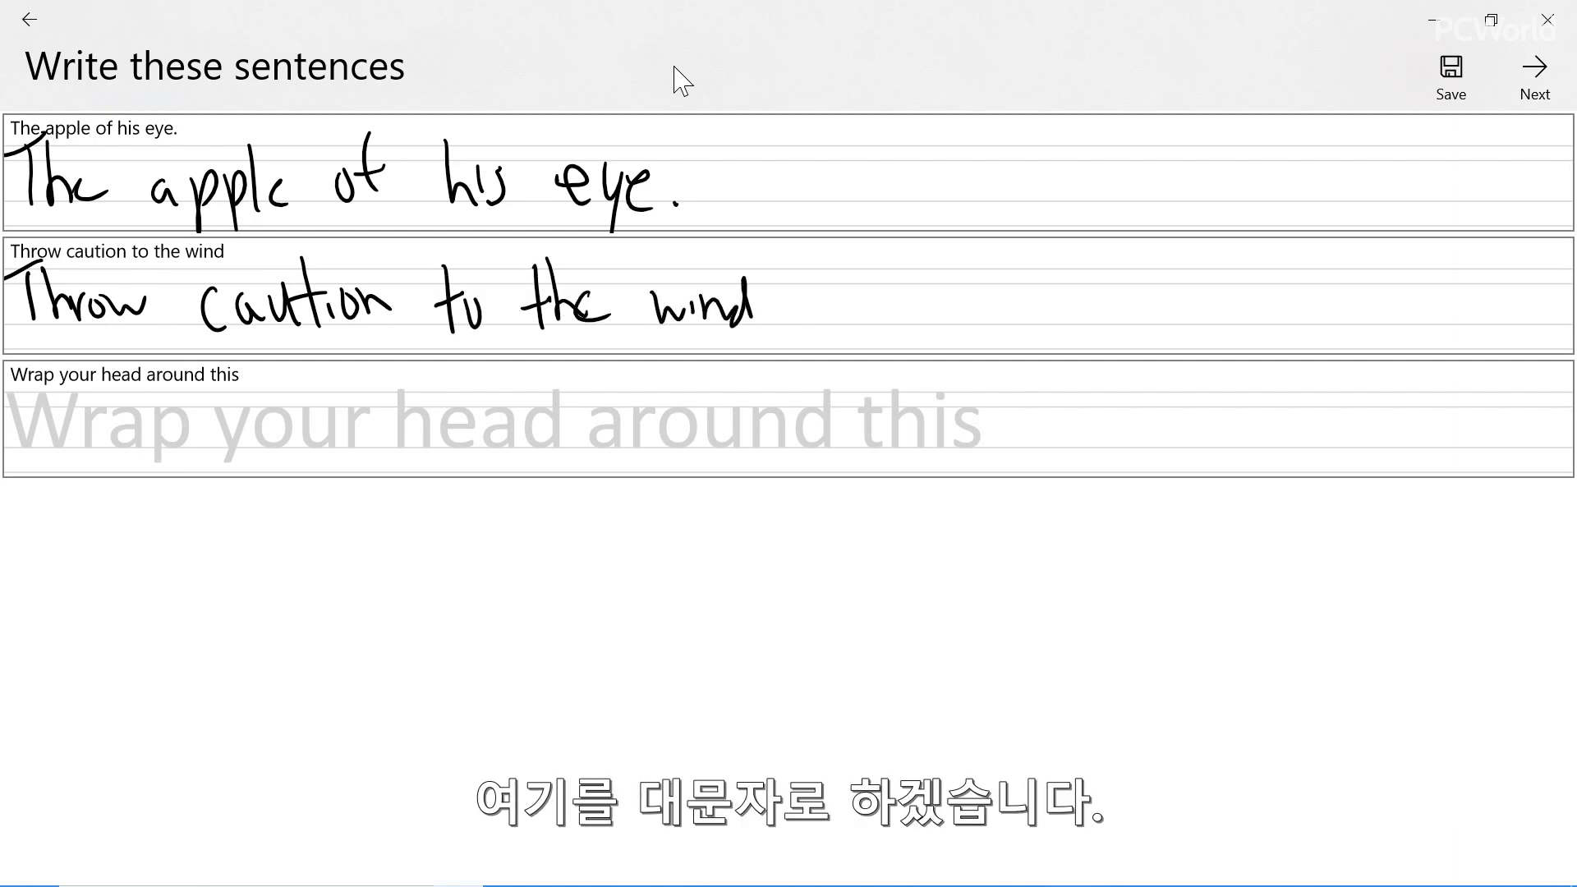
Handwrite "Wrap your head around this" on its template line and proceed to the font sizing preview
{"action": "left_click_drag", "start_coordinate": [7, 397], "coordinate": [55, 371]}
{"action": "mouse_move", "coordinate": [63, 444]}
{"action": "left_mouse_down"}
{"action": "mouse_move", "coordinate": [77, 422]}
{"action": "mouse_move", "coordinate": [101, 438]}
{"action": "left_mouse_up"}
{"action": "mouse_move", "coordinate": [107, 420]}
{"action": "left_mouse_down"}
{"action": "mouse_move", "coordinate": [119, 470]}
{"action": "mouse_move", "coordinate": [115, 445]}
{"action": "mouse_move", "coordinate": [193, 436]}
{"action": "mouse_move", "coordinate": [191, 462]}
{"action": "left_mouse_up"}
{"action": "left_click_drag", "start_coordinate": [222, 419], "coordinate": [258, 446]}
{"action": "mouse_move", "coordinate": [264, 423]}
{"action": "left_mouse_down"}
{"action": "mouse_move", "coordinate": [287, 407]}
{"action": "mouse_move", "coordinate": [397, 439]}
{"action": "left_mouse_up"}
{"action": "left_click_drag", "start_coordinate": [423, 413], "coordinate": [440, 446]}
{"action": "mouse_move", "coordinate": [459, 382]}
{"action": "left_mouse_down"}
{"action": "mouse_move", "coordinate": [463, 445]}
{"action": "mouse_move", "coordinate": [548, 457]}
{"action": "mouse_move", "coordinate": [574, 422]}
{"action": "left_mouse_up"}
{"action": "mouse_move", "coordinate": [588, 415]}
{"action": "left_mouse_down"}
{"action": "mouse_move", "coordinate": [581, 433]}
{"action": "mouse_move", "coordinate": [599, 419]}
{"action": "left_mouse_up"}
{"action": "left_click_drag", "start_coordinate": [607, 426], "coordinate": [648, 446]}
{"action": "left_click_drag", "start_coordinate": [643, 444], "coordinate": [671, 448]}
{"action": "left_click_drag", "start_coordinate": [669, 382], "coordinate": [691, 448]}
{"action": "mouse_move", "coordinate": [749, 378]}
{"action": "left_mouse_down"}
{"action": "mouse_move", "coordinate": [748, 441]}
{"action": "mouse_move", "coordinate": [790, 436]}
{"action": "left_mouse_up"}
{"action": "mouse_move", "coordinate": [821, 408]}
{"action": "left_mouse_down"}
{"action": "mouse_move", "coordinate": [805, 446]}
{"action": "mouse_move", "coordinate": [821, 448]}
{"action": "left_mouse_up"}
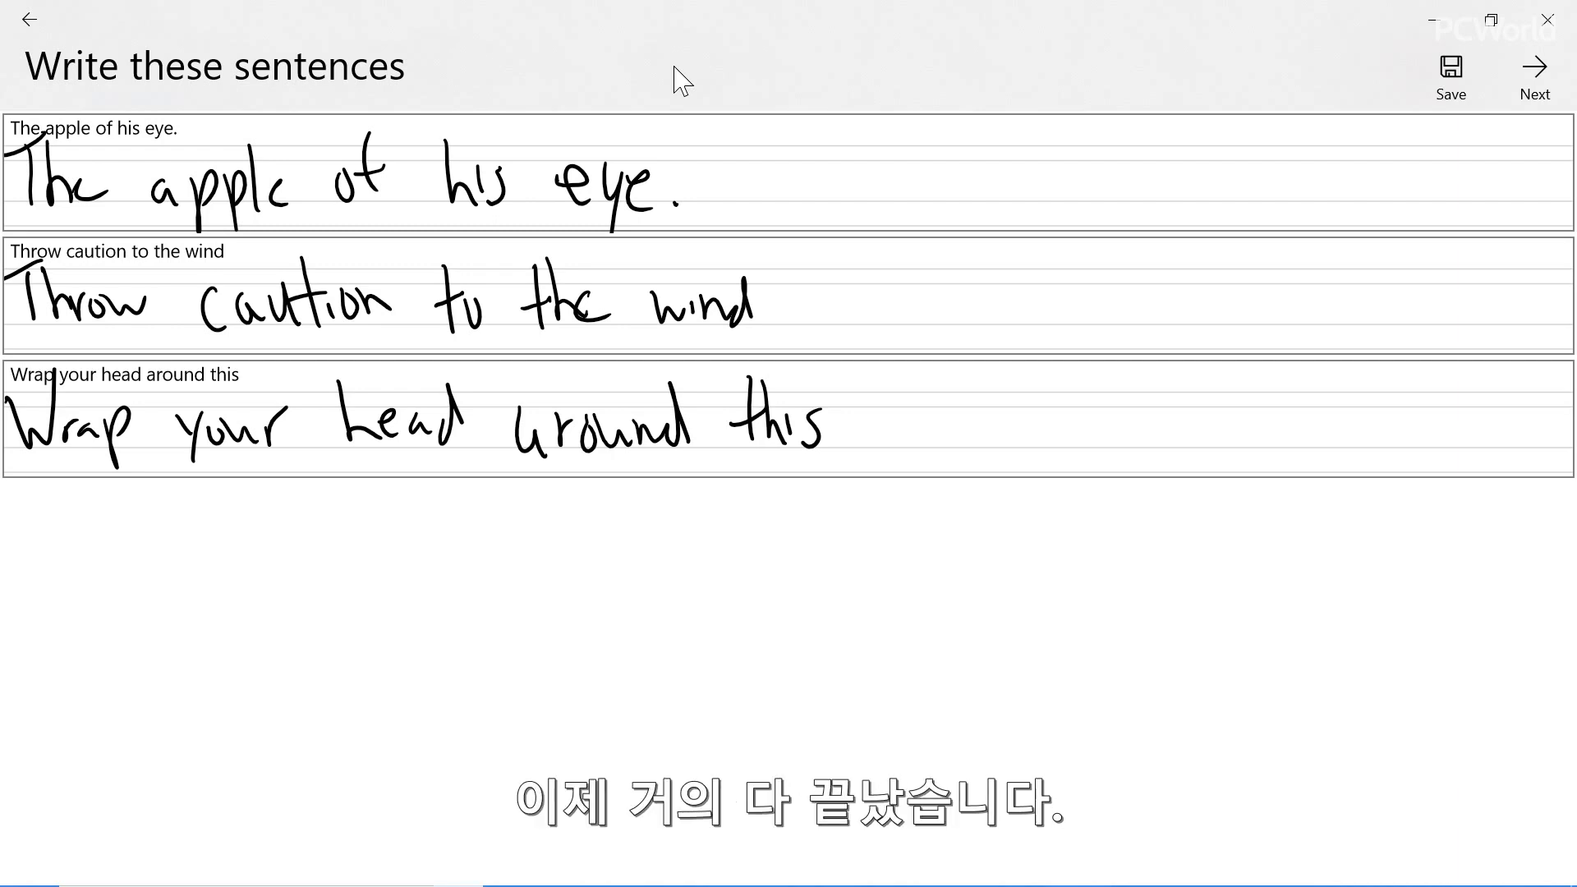
{"action": "left_click", "coordinate": [1535, 74]}
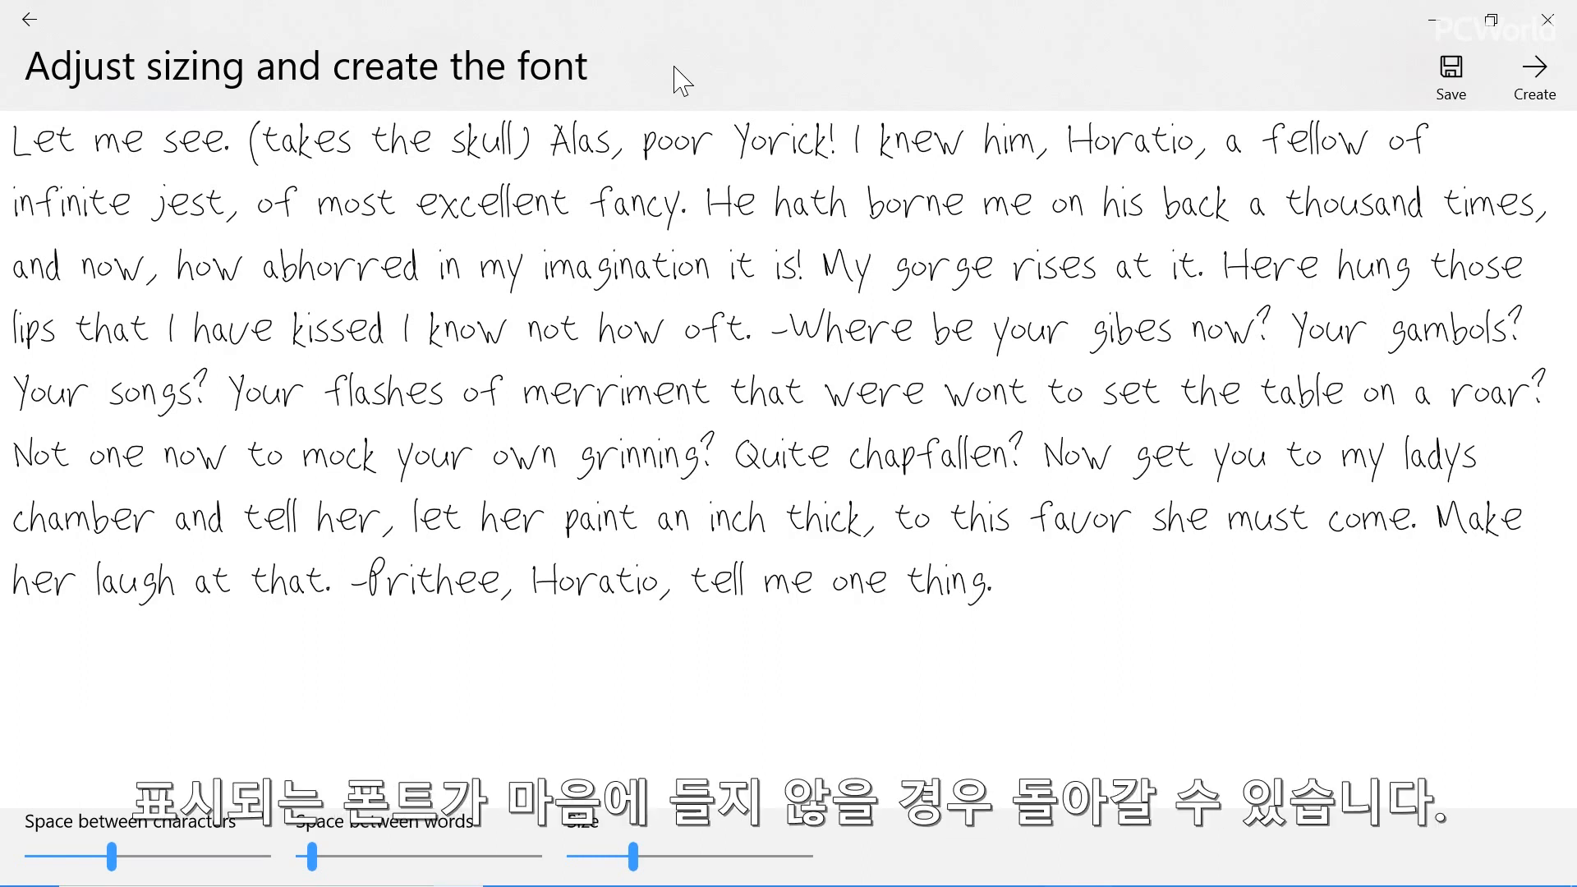
Go back to the letter templates, strike a slash through the zero and rewrite the lowercase p larger
{"action": "left_click", "coordinate": [33, 15]}
{"action": "left_click", "coordinate": [33, 14]}
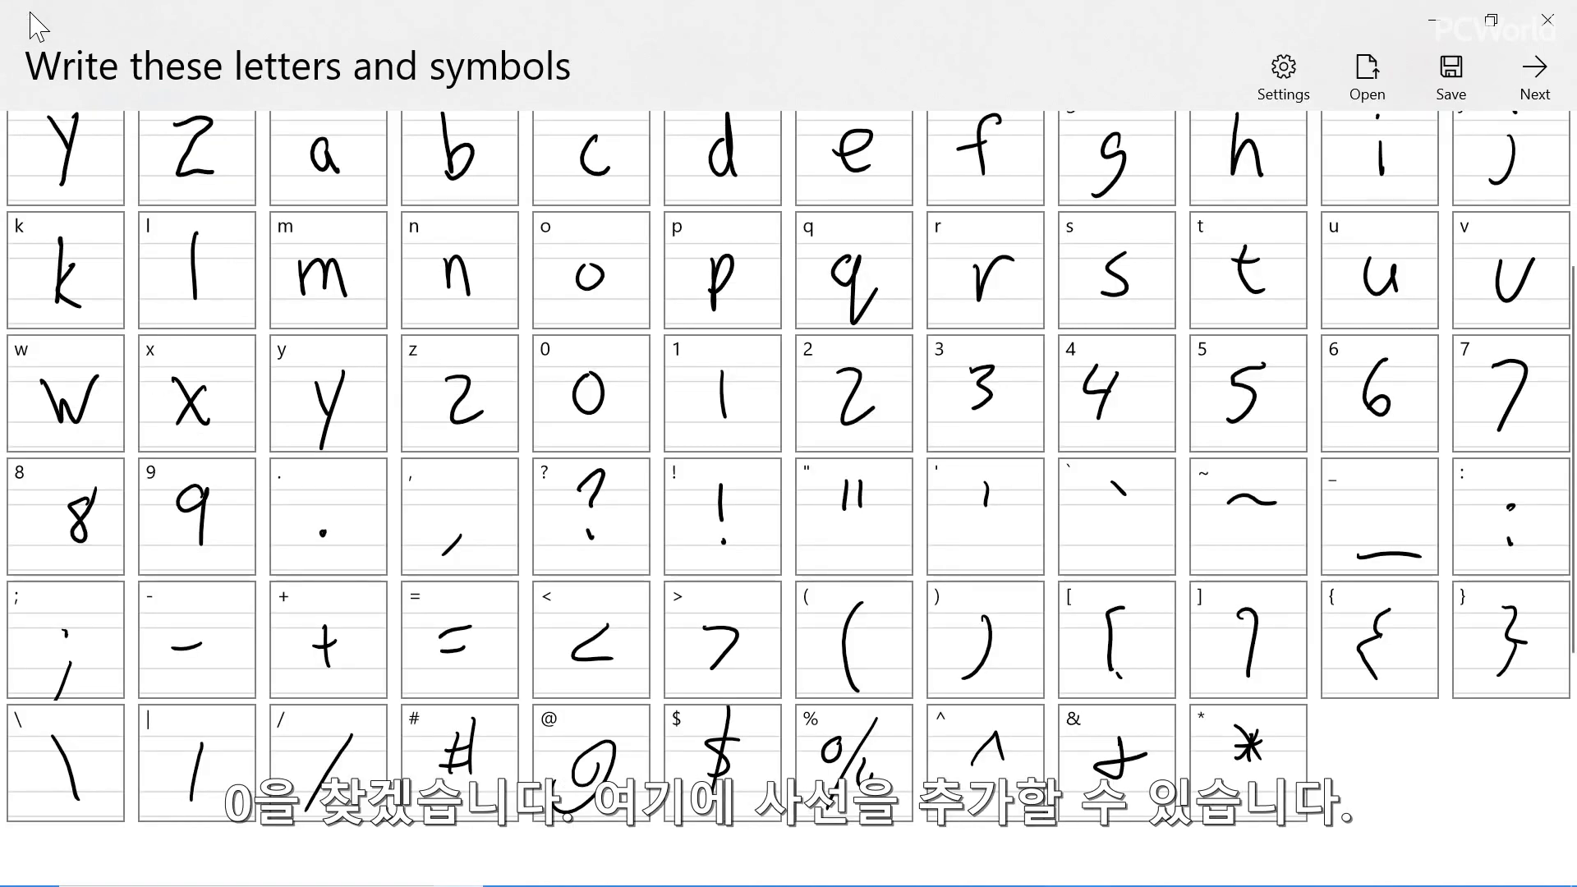
{"action": "left_click_drag", "start_coordinate": [614, 361], "coordinate": [551, 453]}
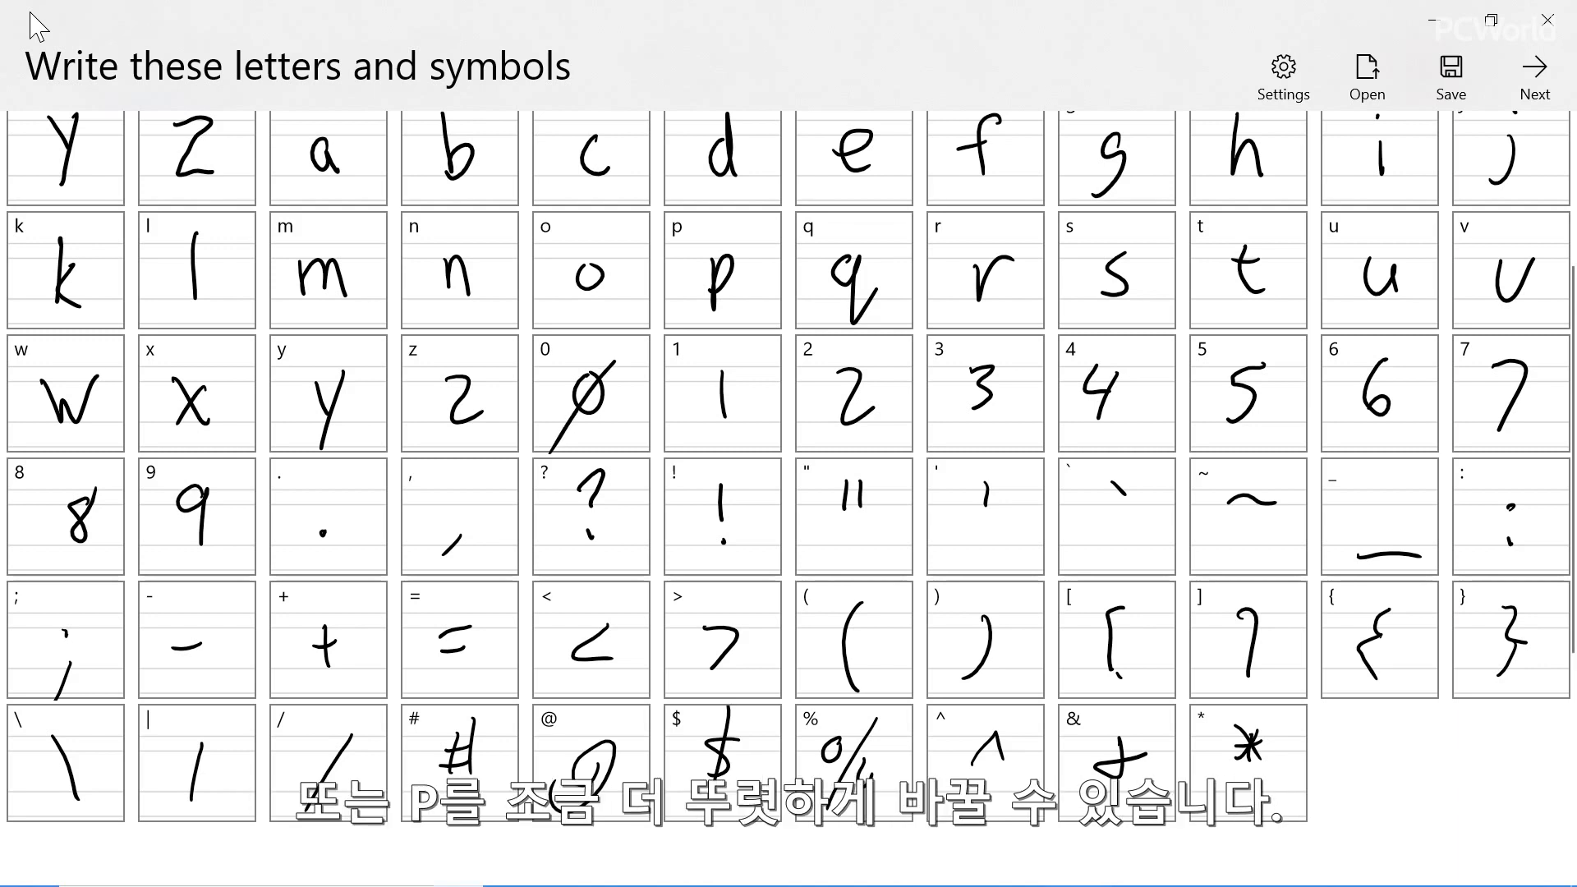
{"action": "left_click", "coordinate": [720, 279]}
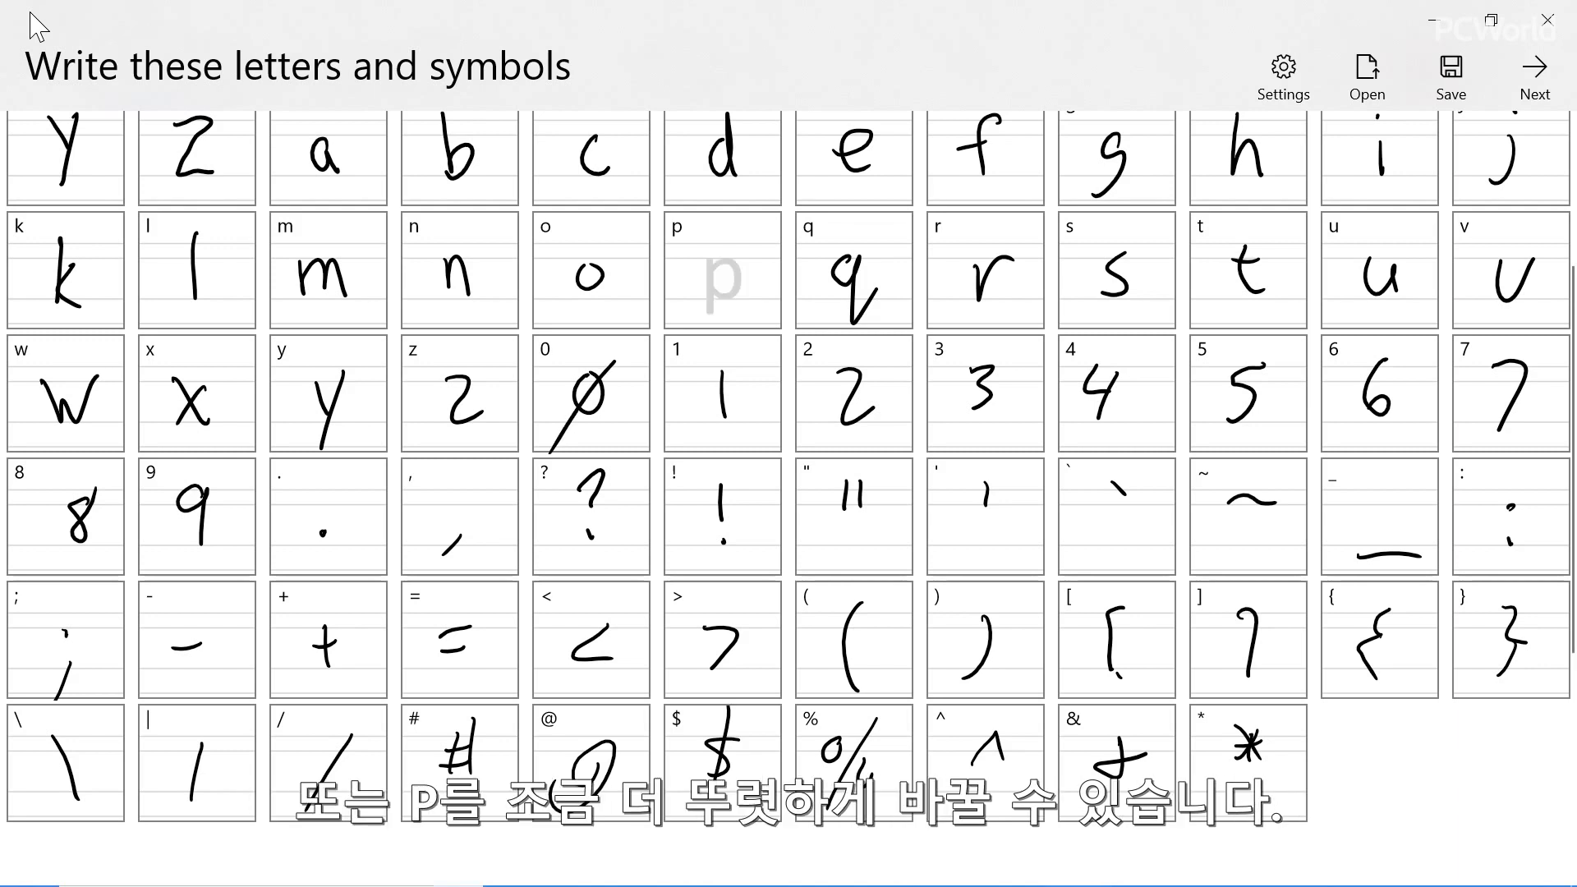
{"action": "mouse_move", "coordinate": [713, 246]}
{"action": "left_mouse_down"}
{"action": "mouse_move", "coordinate": [711, 321]}
{"action": "mouse_move", "coordinate": [700, 291]}
{"action": "left_mouse_up"}
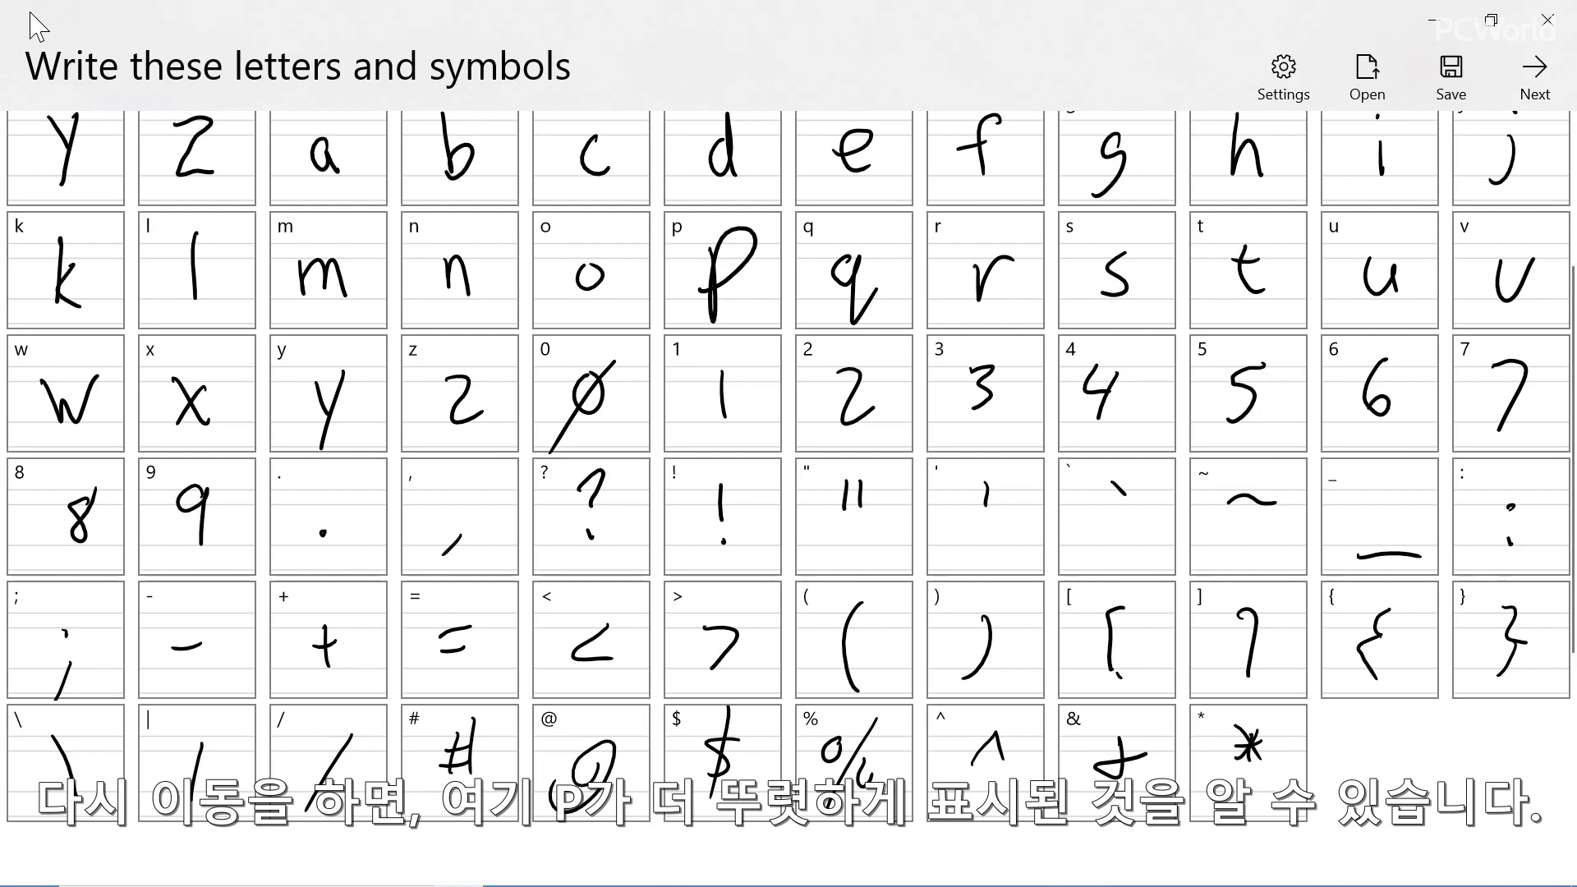
Return to the font sizing preview and slightly tighten the space between characters
{"action": "left_click", "coordinate": [1534, 78]}
{"action": "left_click", "coordinate": [1535, 77]}
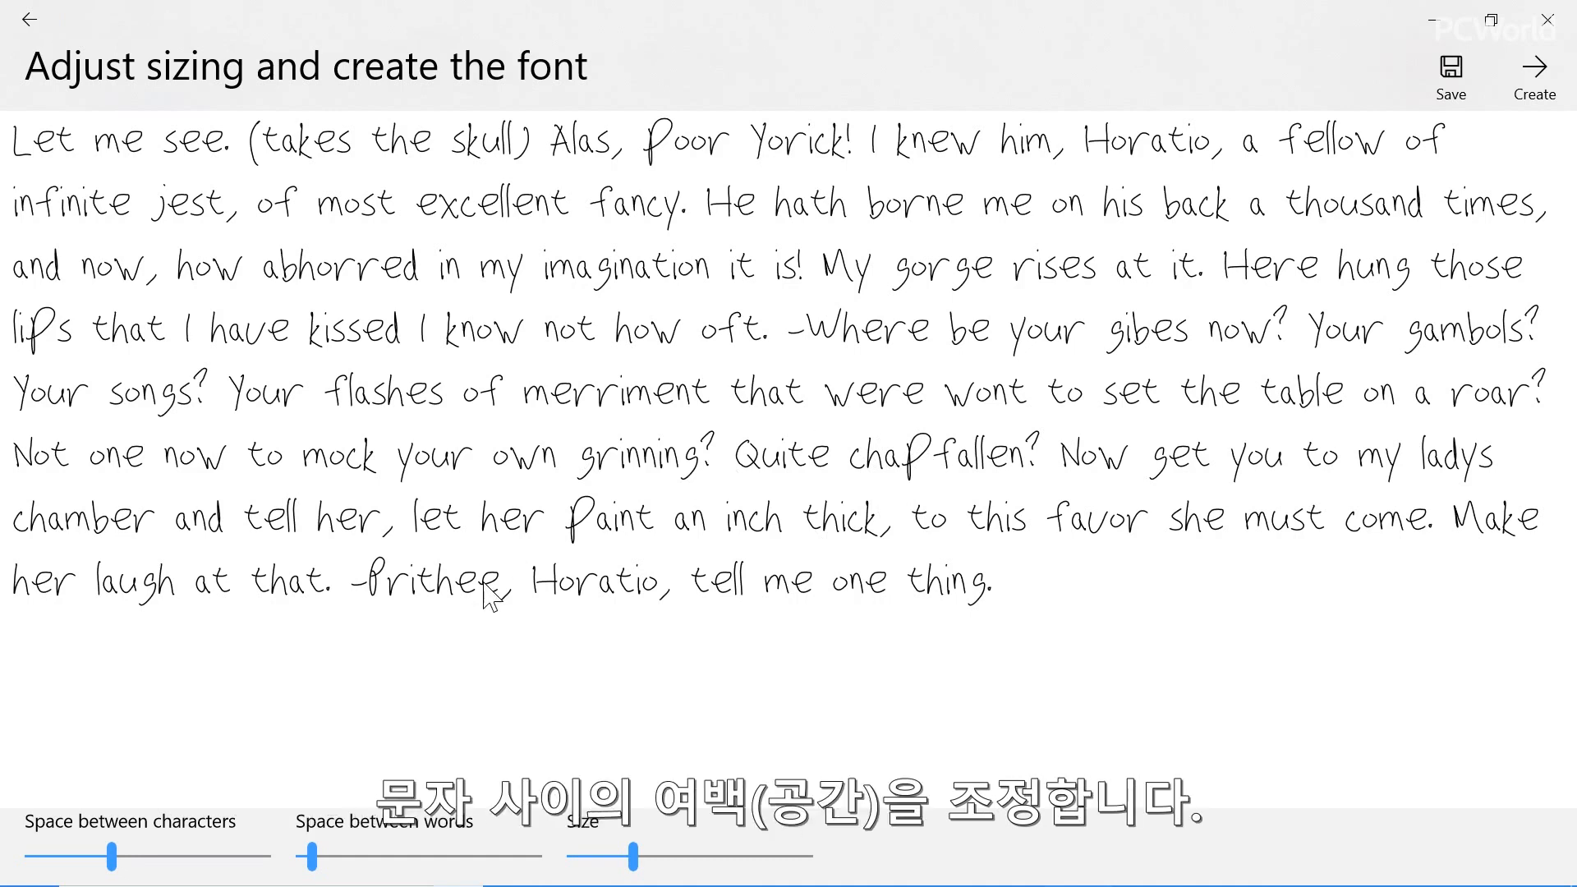
{"action": "left_click", "coordinate": [142, 857]}
{"action": "left_click", "coordinate": [120, 856]}
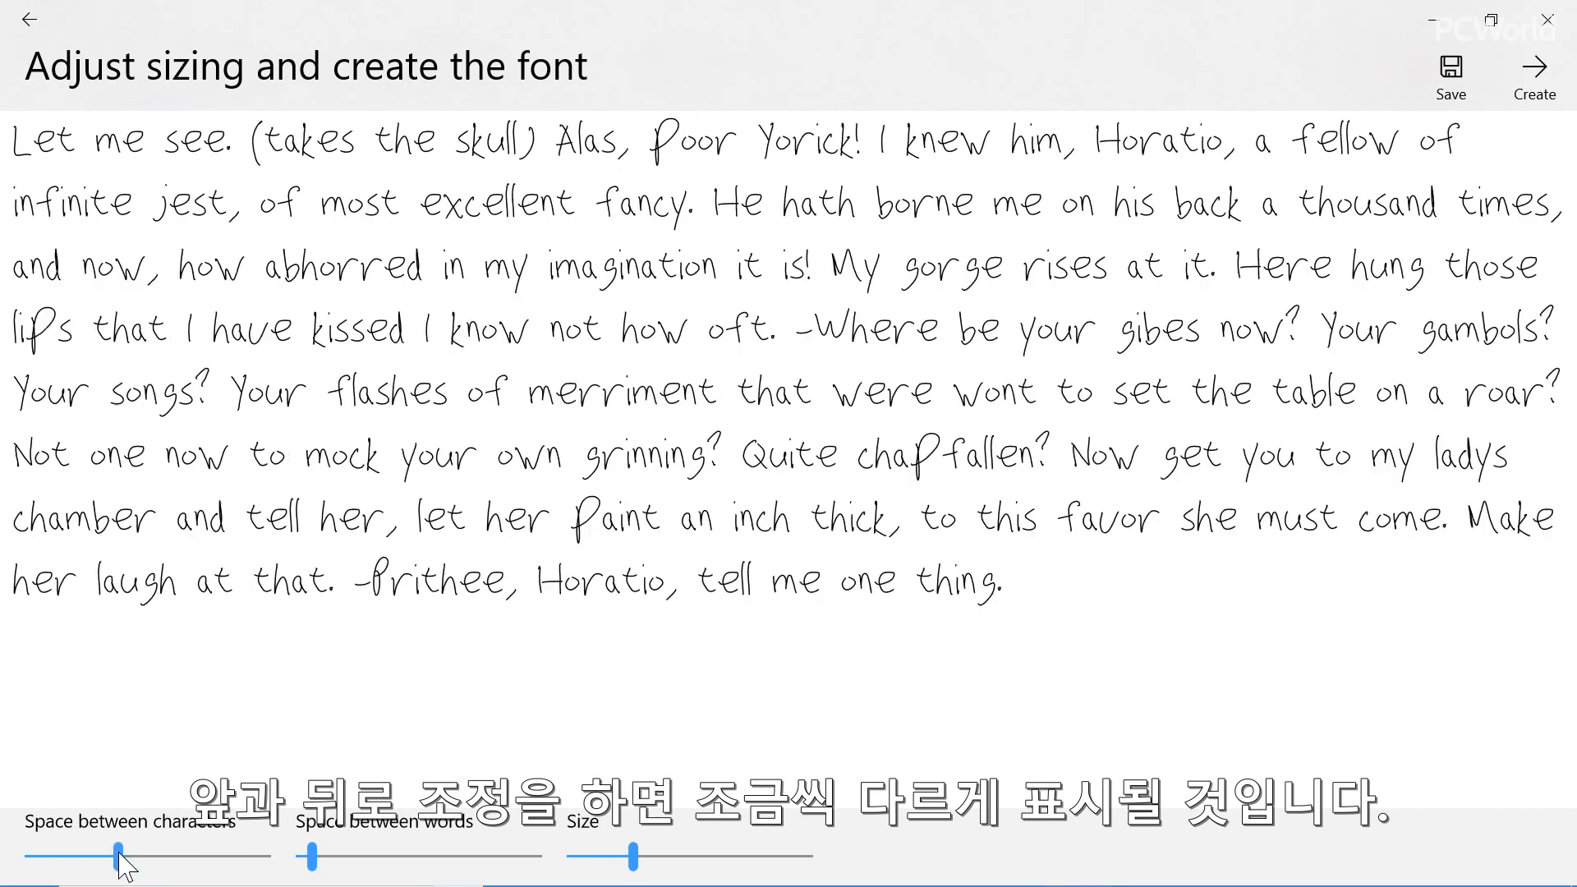
{"action": "mouse_move", "coordinate": [121, 856]}
{"action": "left_mouse_down"}
{"action": "mouse_move", "coordinate": [181, 860]}
{"action": "mouse_move", "coordinate": [104, 863]}
{"action": "left_mouse_up"}
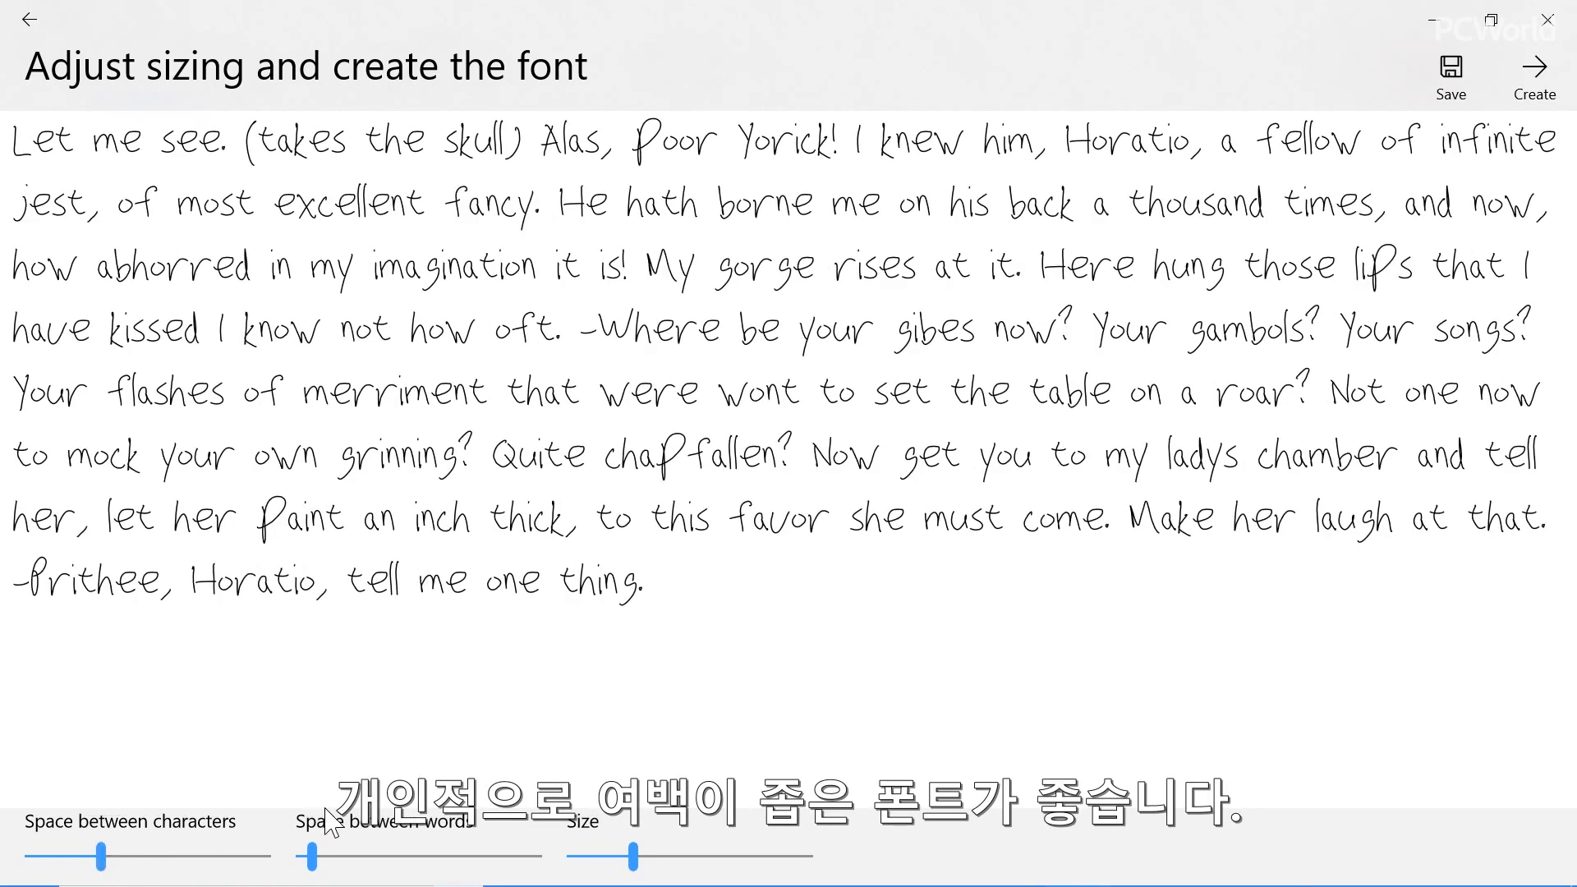
Slightly widen the space between words and reduce the font size a little
{"action": "mouse_move", "coordinate": [314, 859]}
{"action": "left_mouse_down"}
{"action": "mouse_move", "coordinate": [382, 861]}
{"action": "mouse_move", "coordinate": [334, 852]}
{"action": "left_mouse_up"}
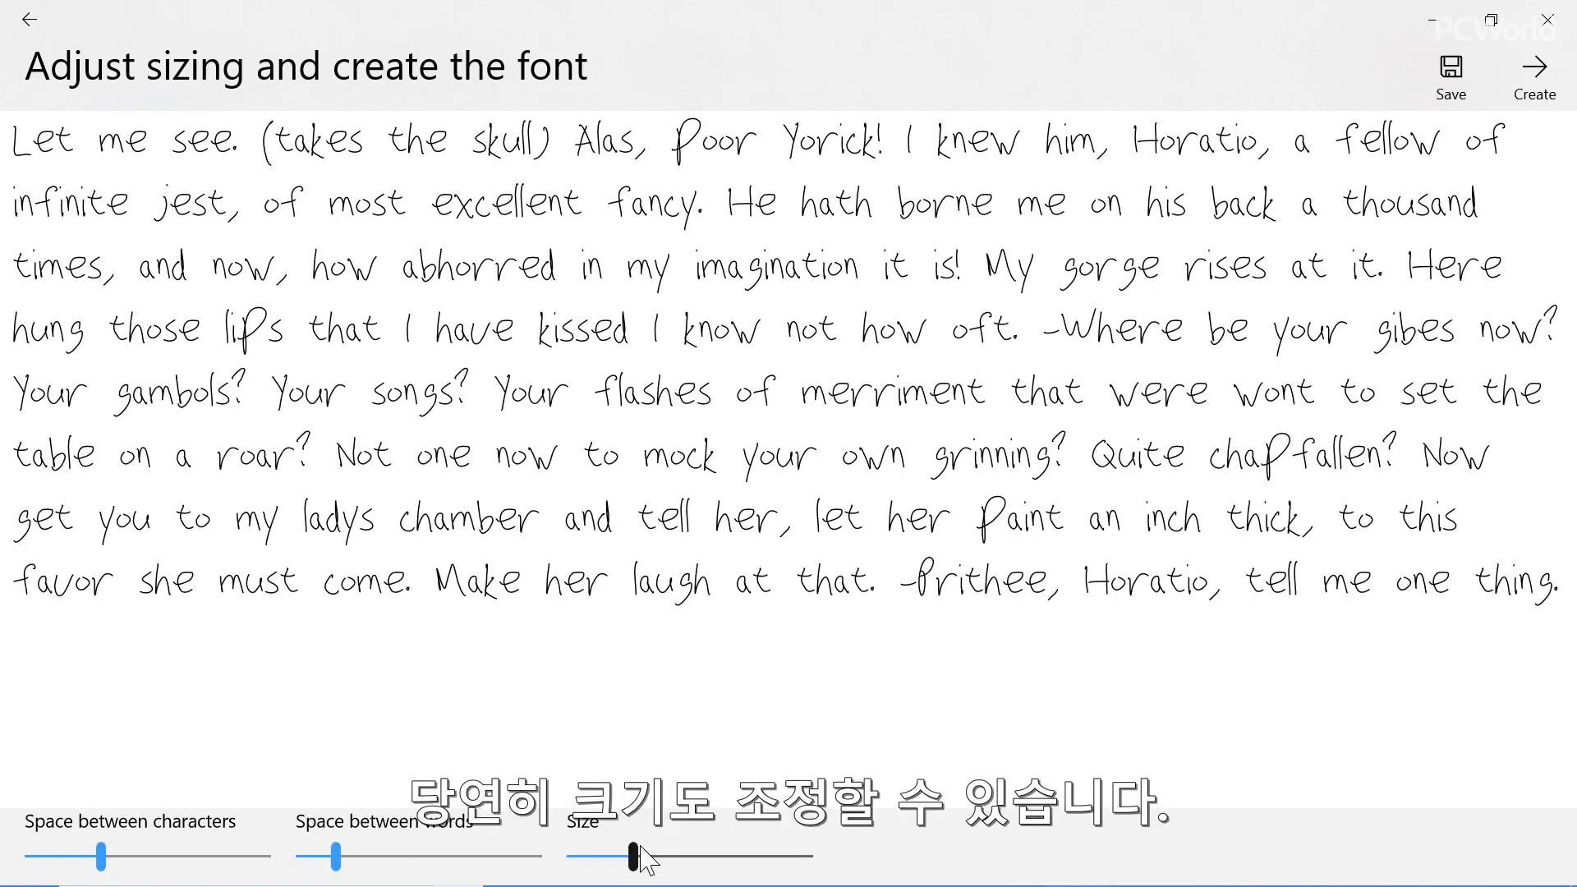
{"action": "mouse_move", "coordinate": [635, 855]}
{"action": "left_mouse_down"}
{"action": "mouse_move", "coordinate": [698, 869]}
{"action": "mouse_move", "coordinate": [631, 870]}
{"action": "mouse_move", "coordinate": [625, 856]}
{"action": "left_mouse_up"}
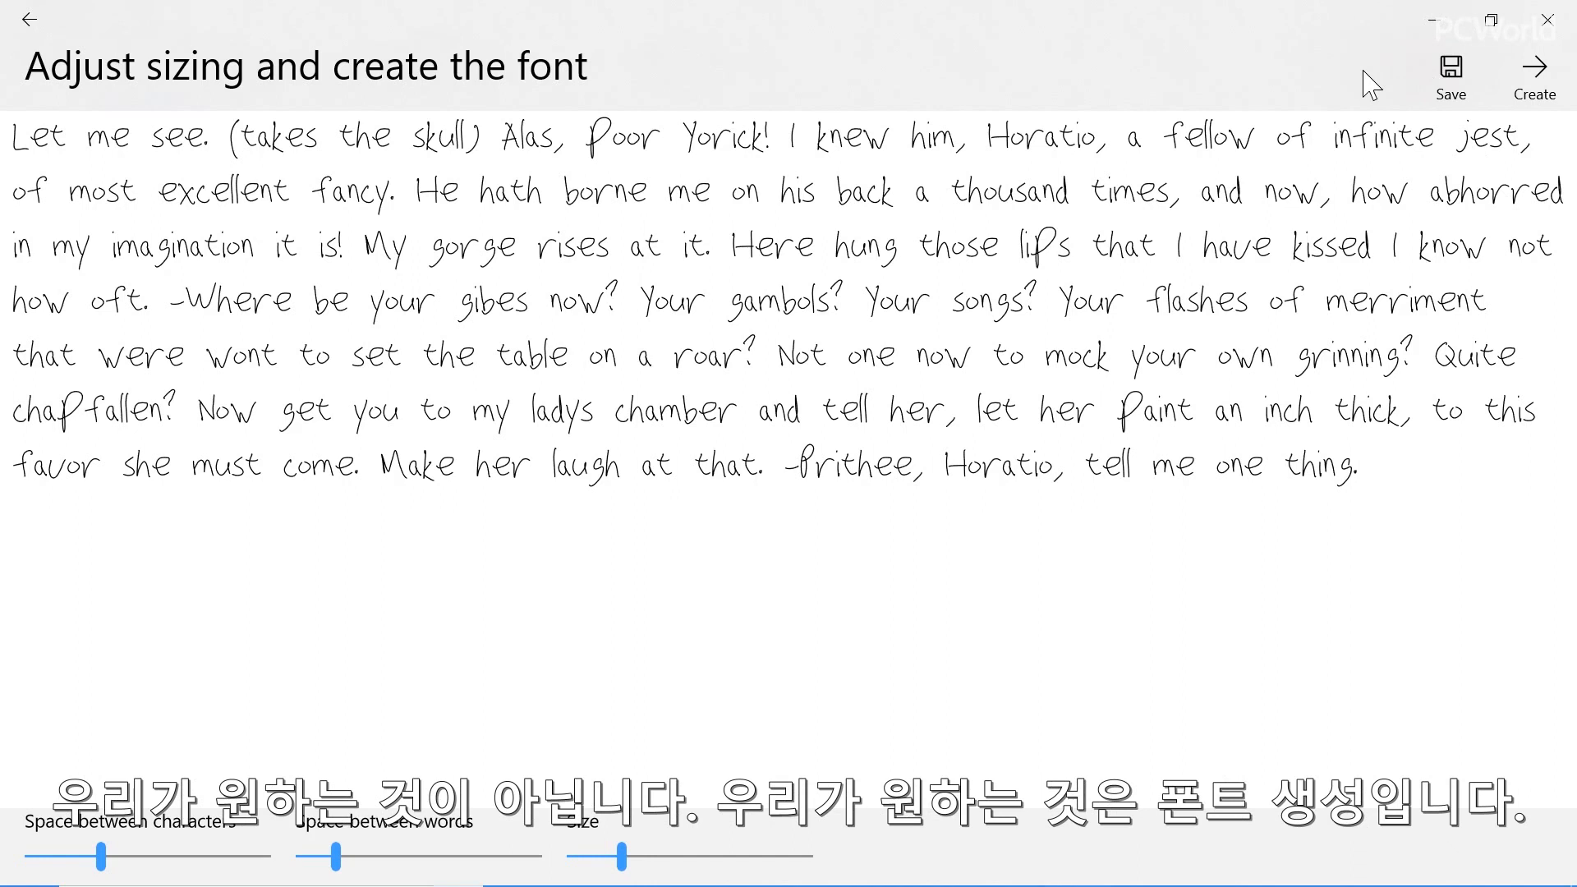
Create the font and save it as tESTFONT2.ttf in the Documents folder
{"action": "left_click", "coordinate": [1551, 82]}
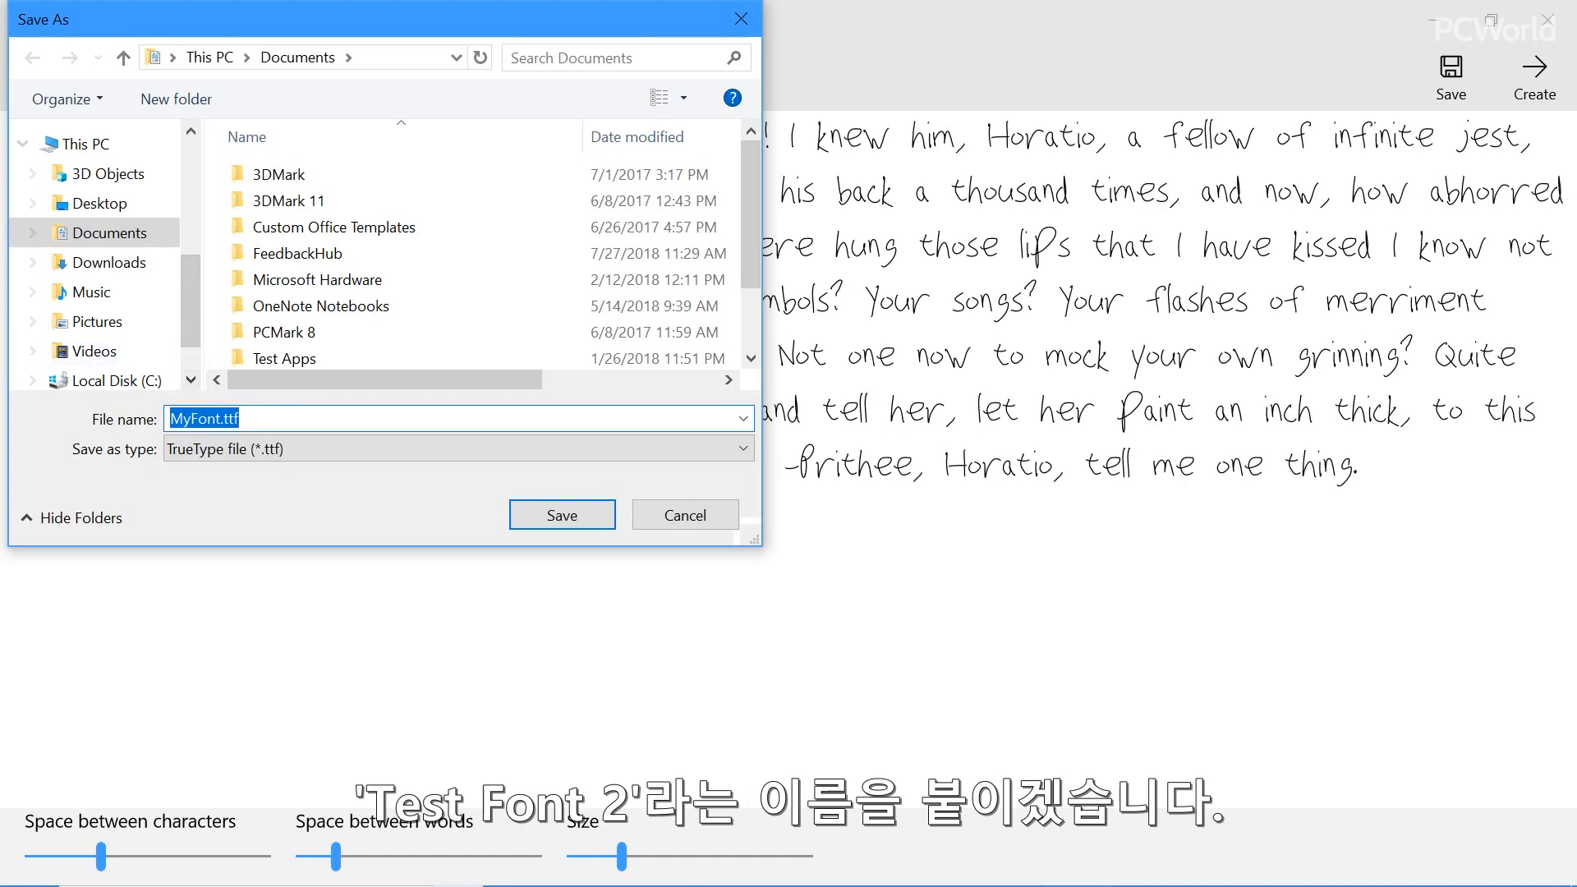
{"action": "left_click", "coordinate": [220, 419]}
{"action": "key", "text": "BackSpace"}
{"action": "key", "text": "BackSpace"}
{"action": "key", "text": "BackSpace"}
{"action": "key", "text": "BackSpace"}
{"action": "key", "text": "BackSpace"}
{"action": "key", "text": "BackSpace"}
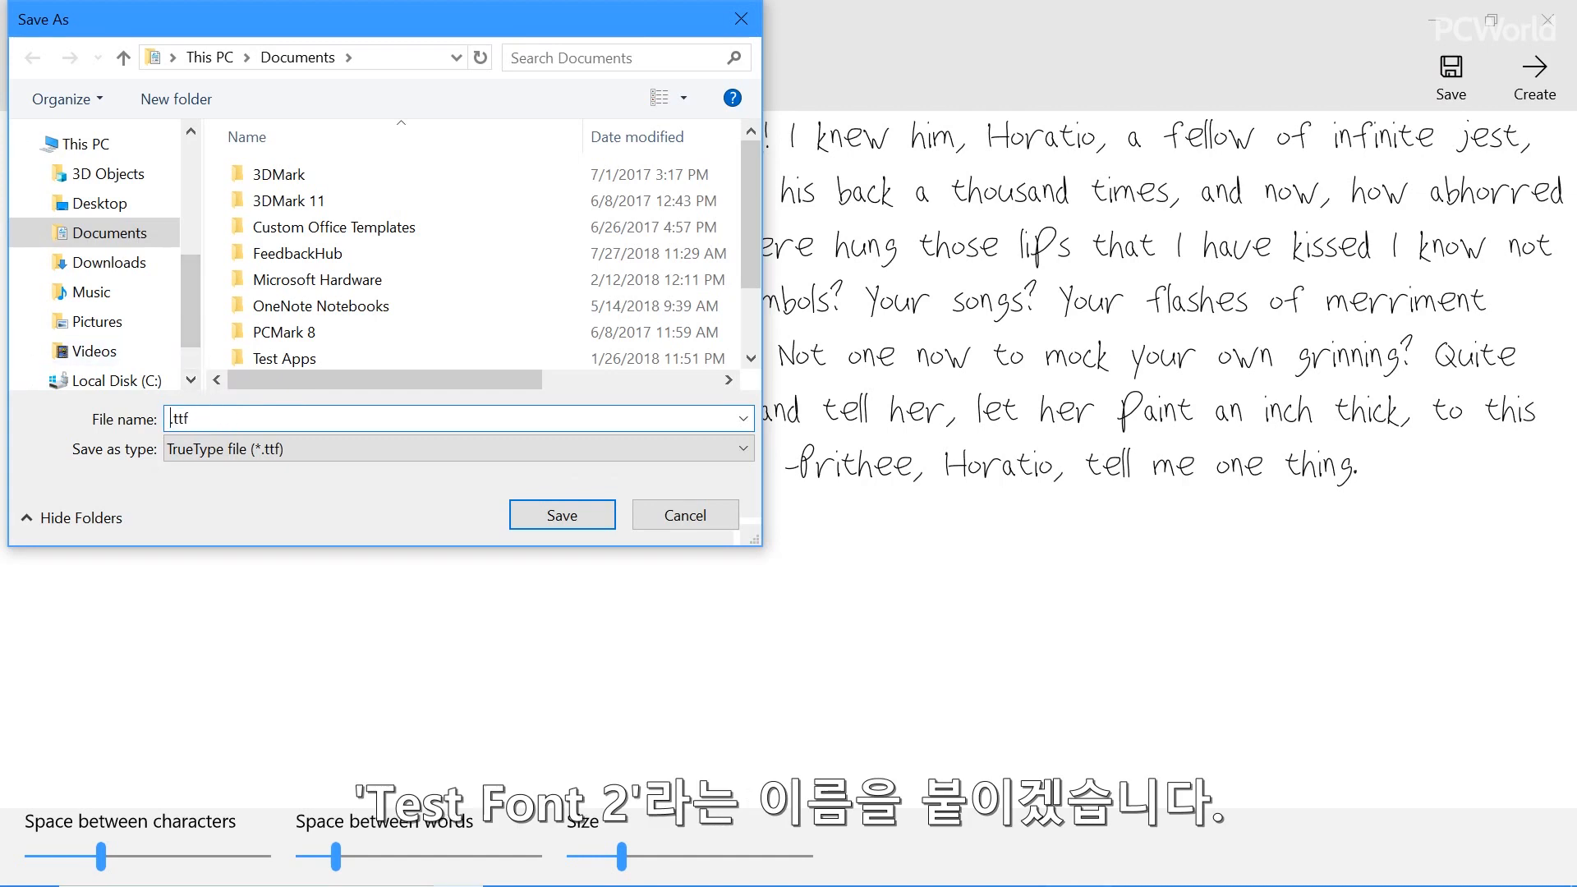
{"action": "type", "text": "tESTFONT2"}
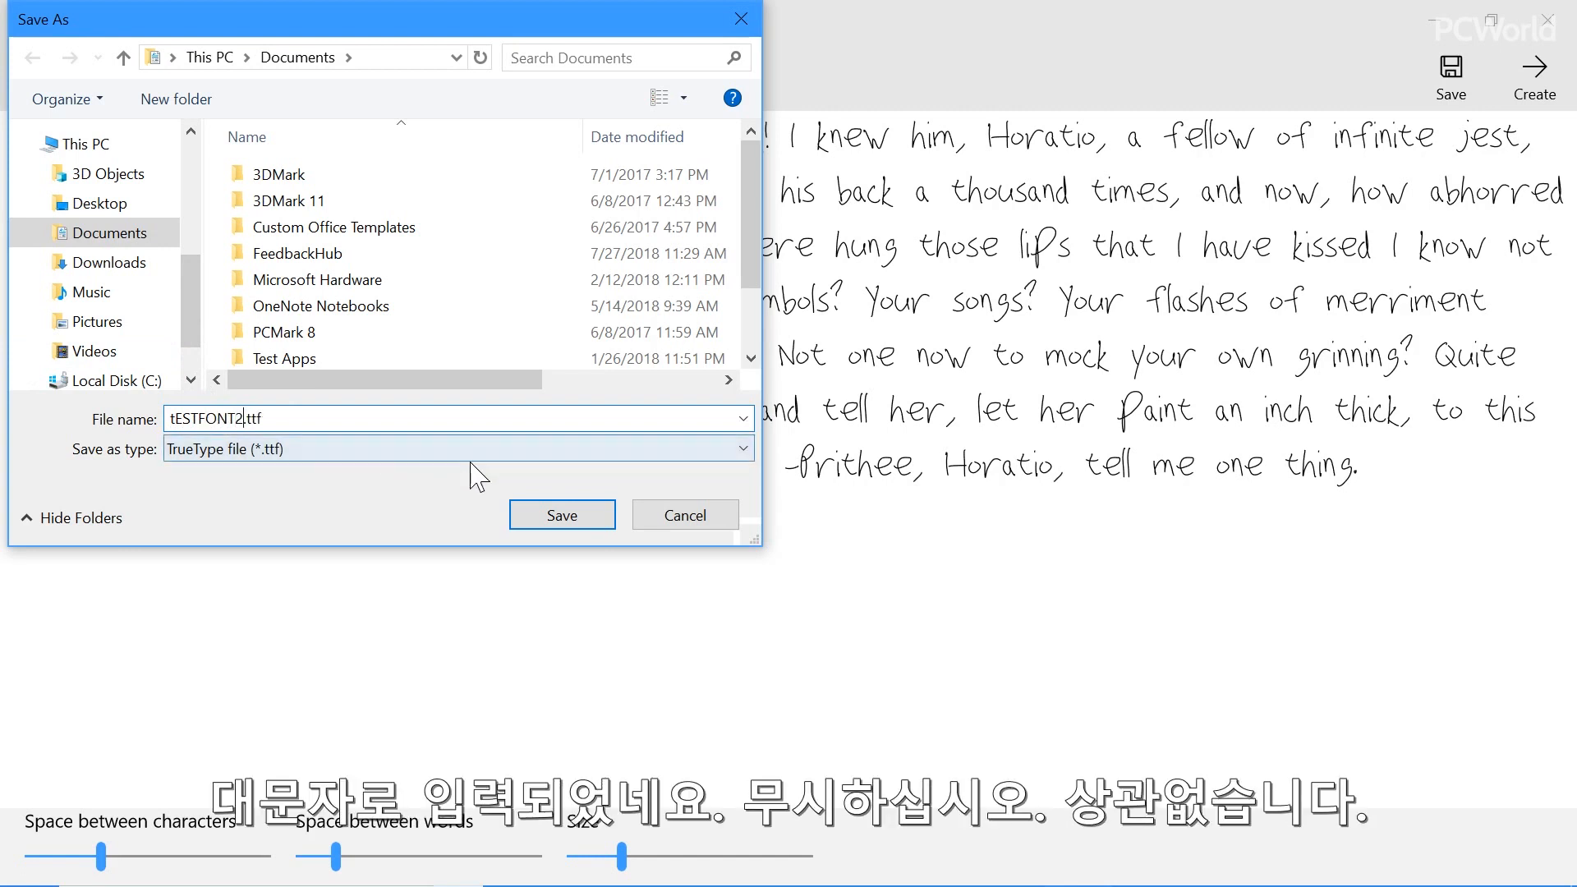
{"action": "left_click", "coordinate": [559, 519]}
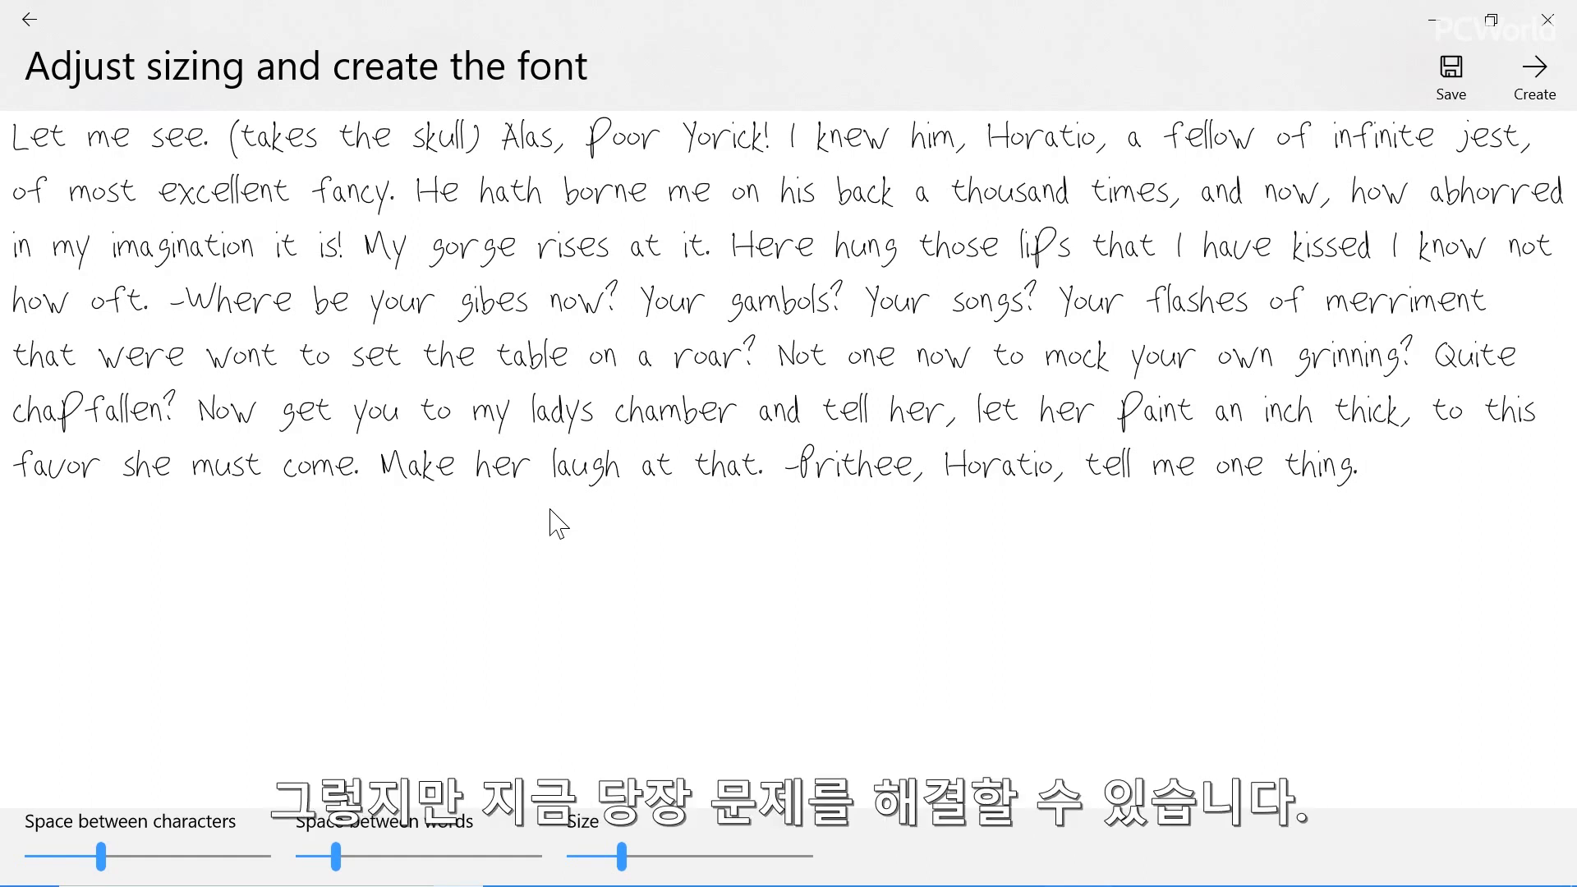
Switch to the Documents folder in File Explorer and copy the tESTFONT2.ttf file
{"action": "key", "text": "alt+Tab"}
{"action": "key", "text": "alt+Tab"}
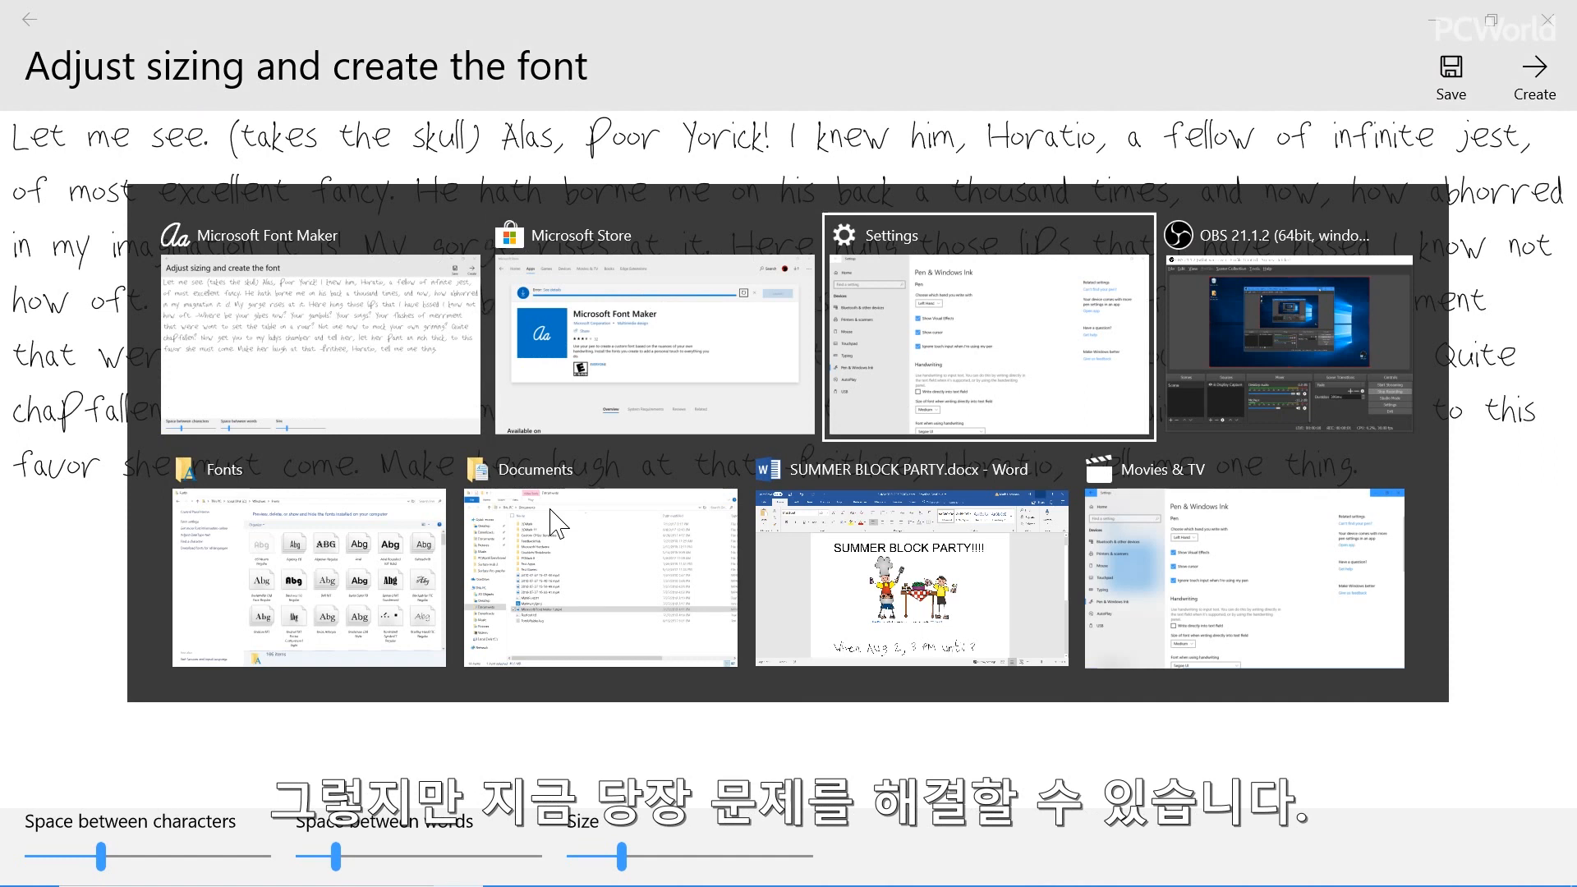
{"action": "key", "text": "alt+Tab"}
{"action": "left_click", "coordinate": [555, 521]}
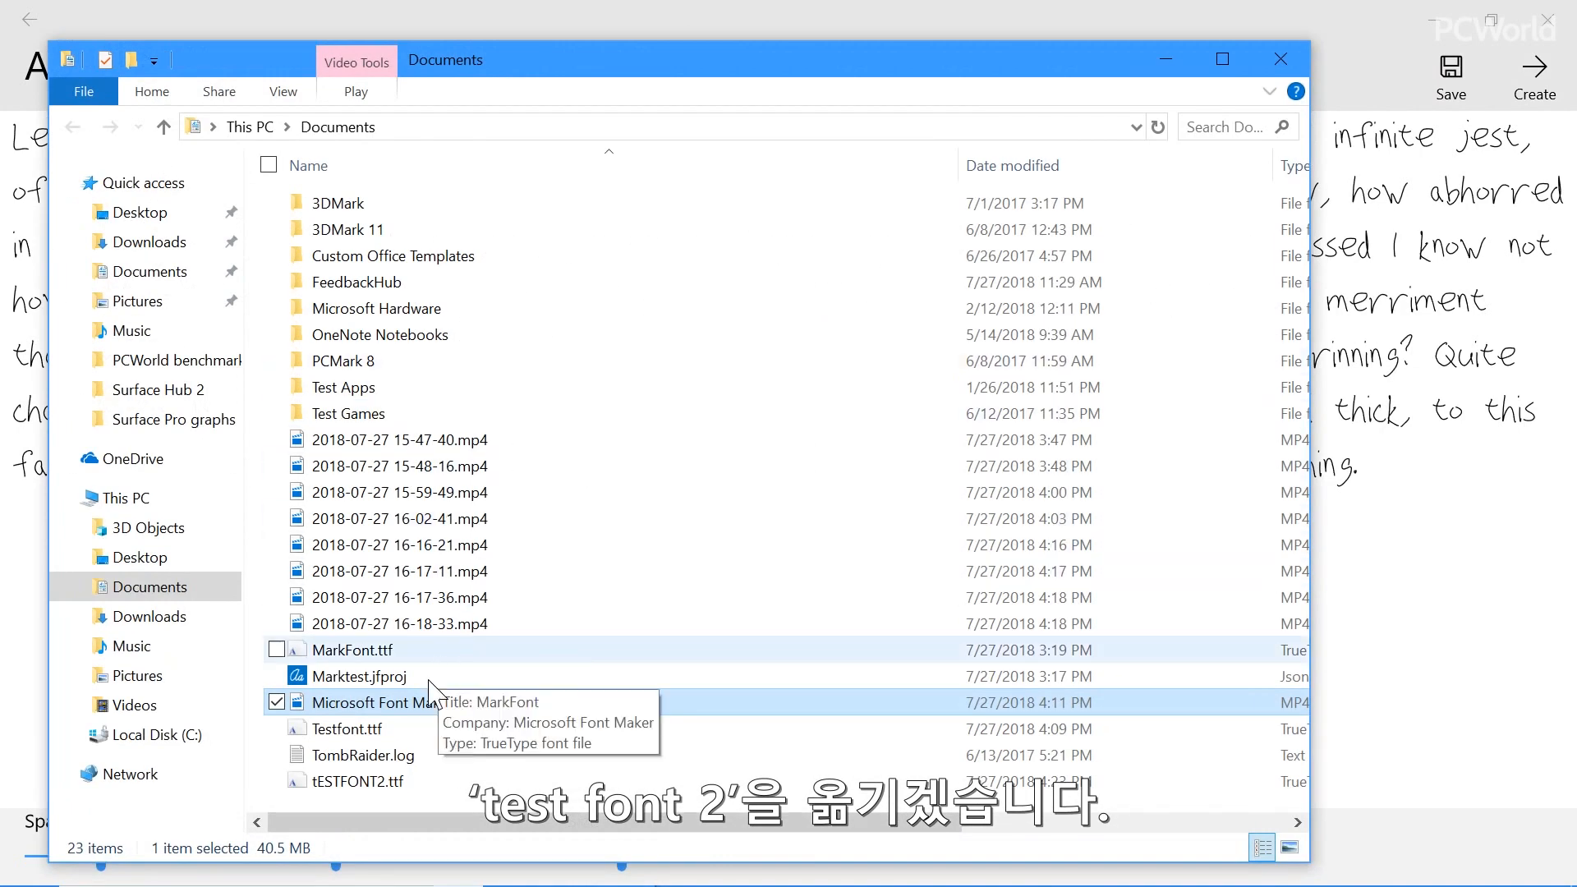
{"action": "left_click", "coordinate": [359, 779]}
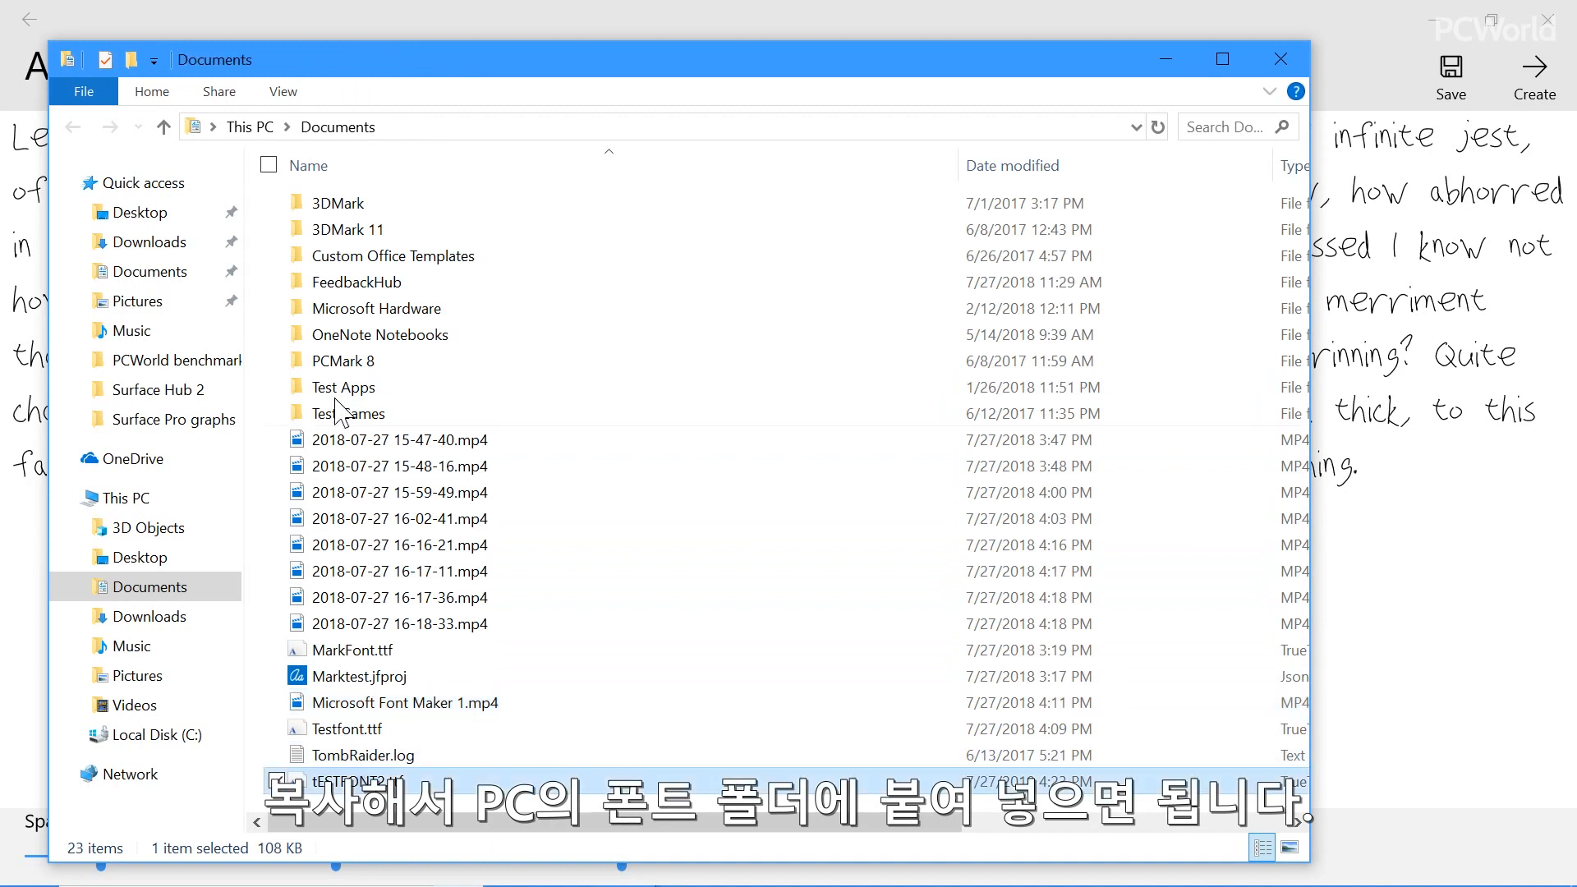
Install the copied font by pasting it into the Windows Fonts folder on Local Disk (C:)
{"action": "double_click", "coordinate": [140, 507]}
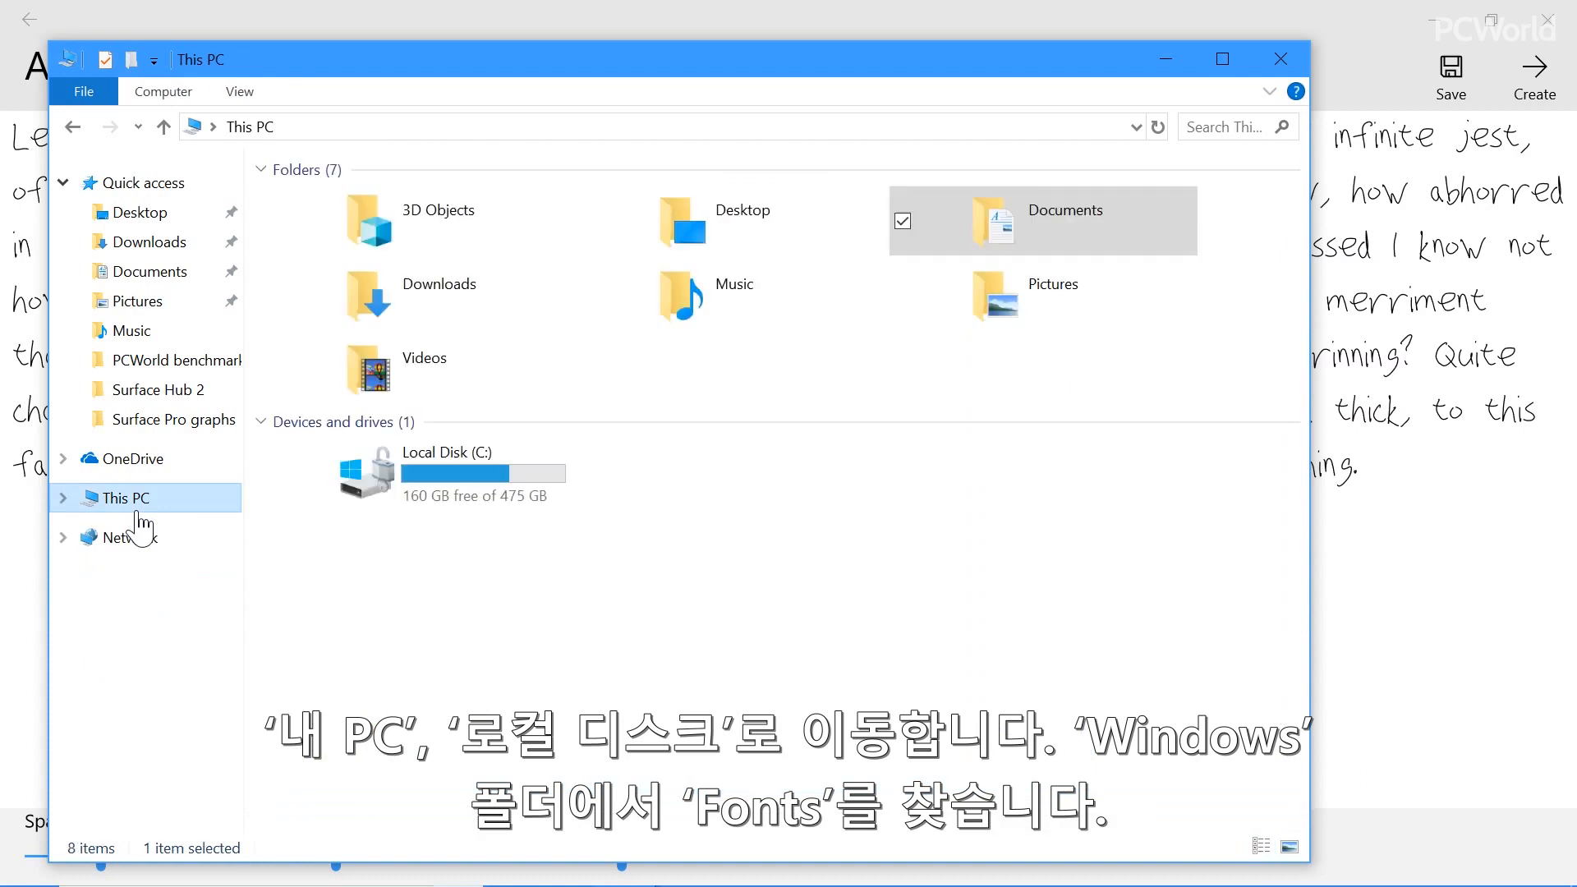
{"action": "double_click", "coordinate": [446, 496]}
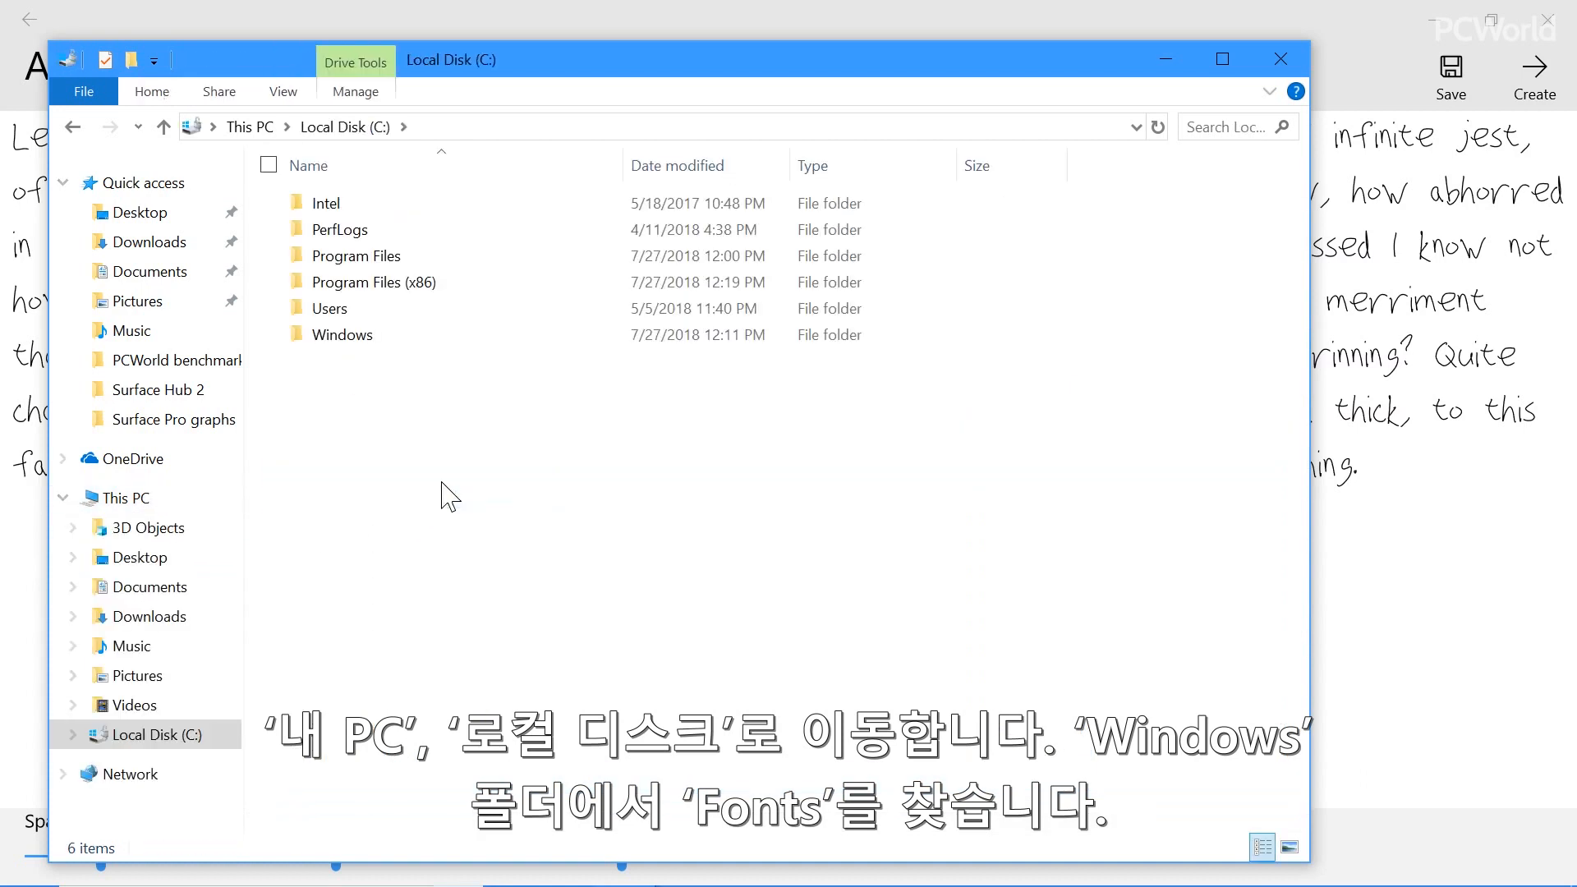
{"action": "double_click", "coordinate": [362, 337]}
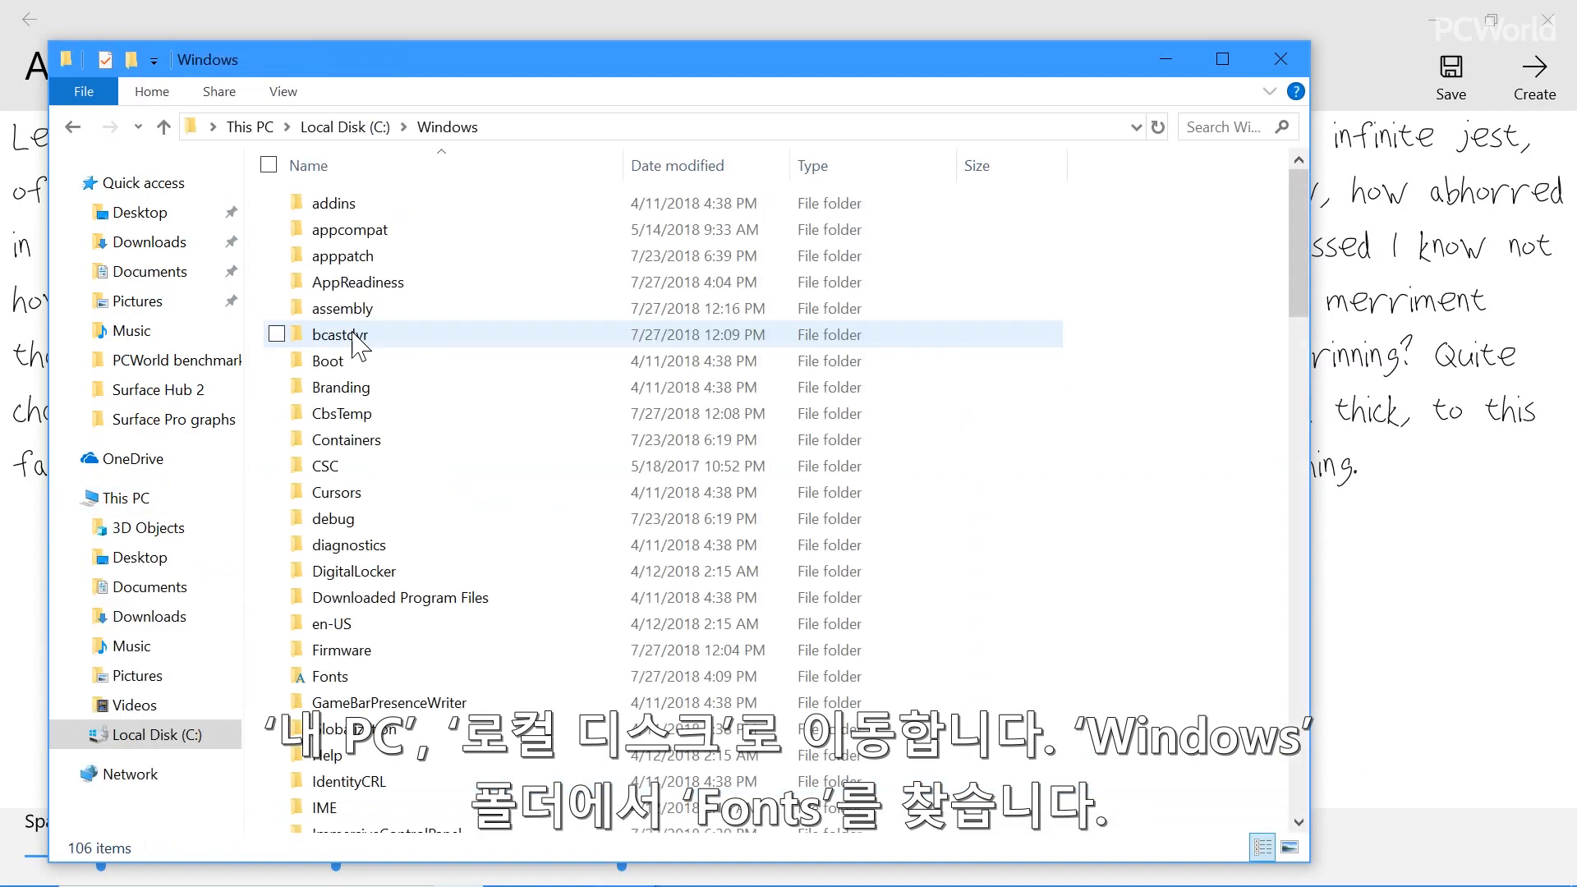
{"action": "double_click", "coordinate": [365, 682]}
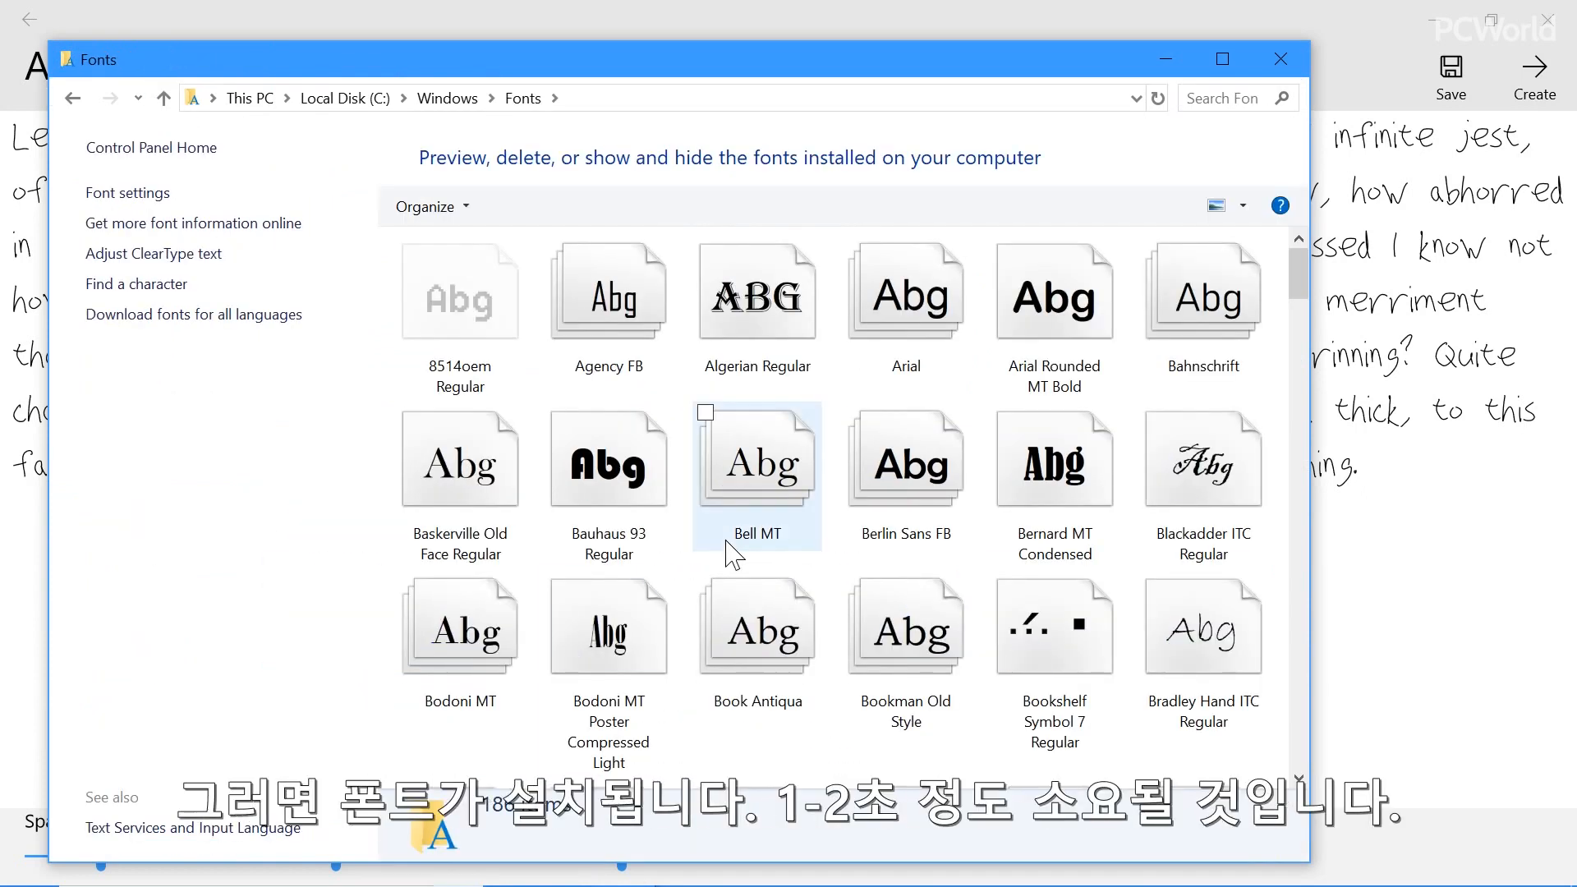
{"action": "key", "text": "ctrl+v"}
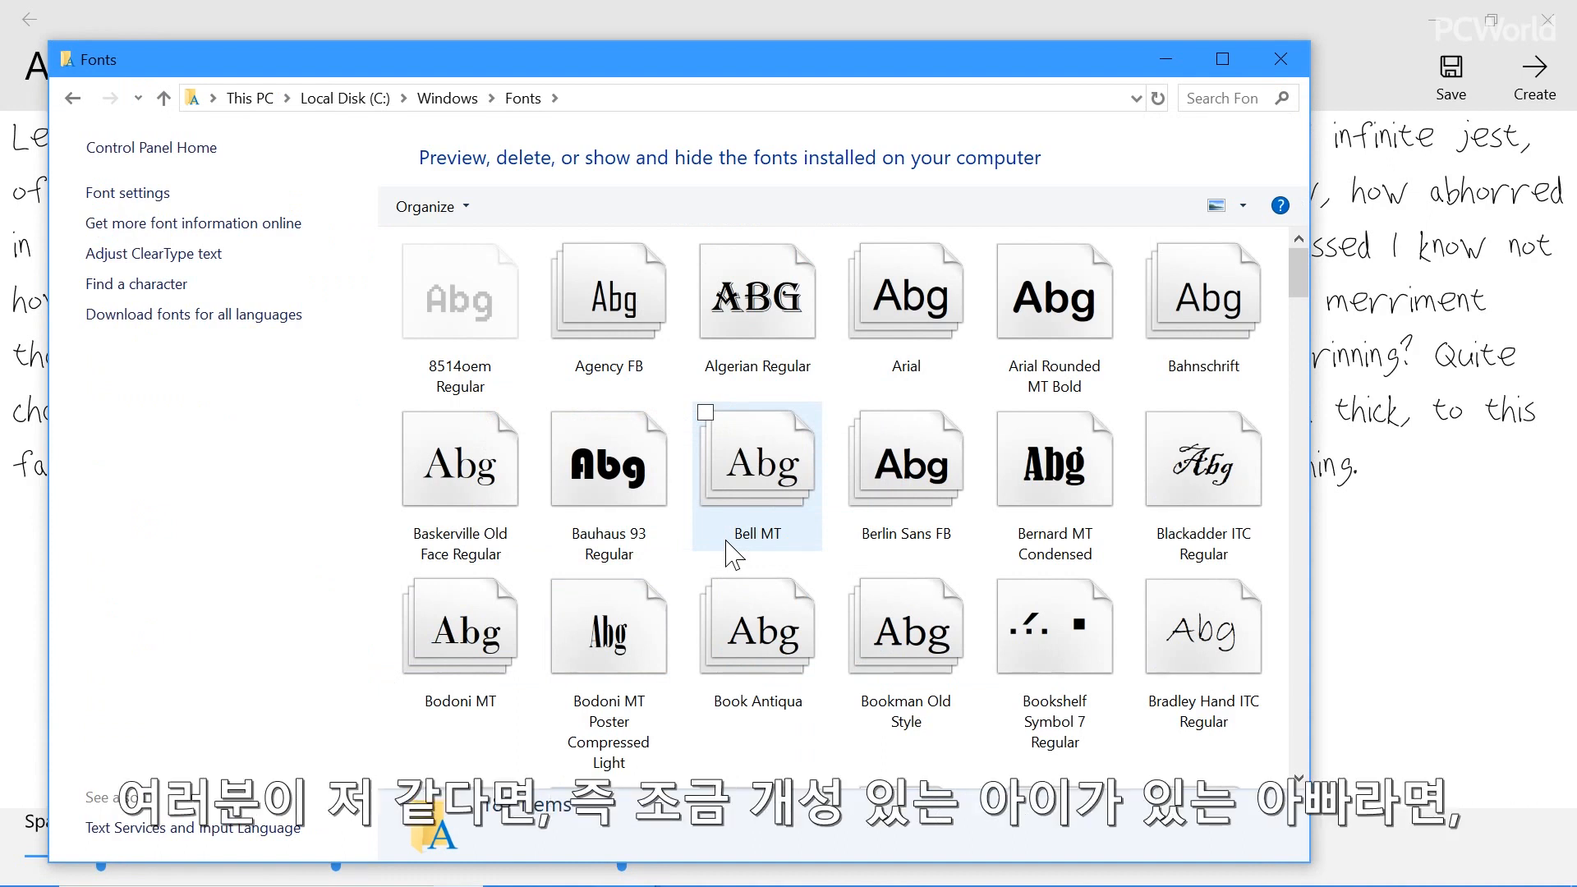
Switch to the SUMMER BLOCK PARTY.docx document in Word
{"action": "key", "text": "alt+Tab"}
{"action": "key", "text": "alt+Tab"}
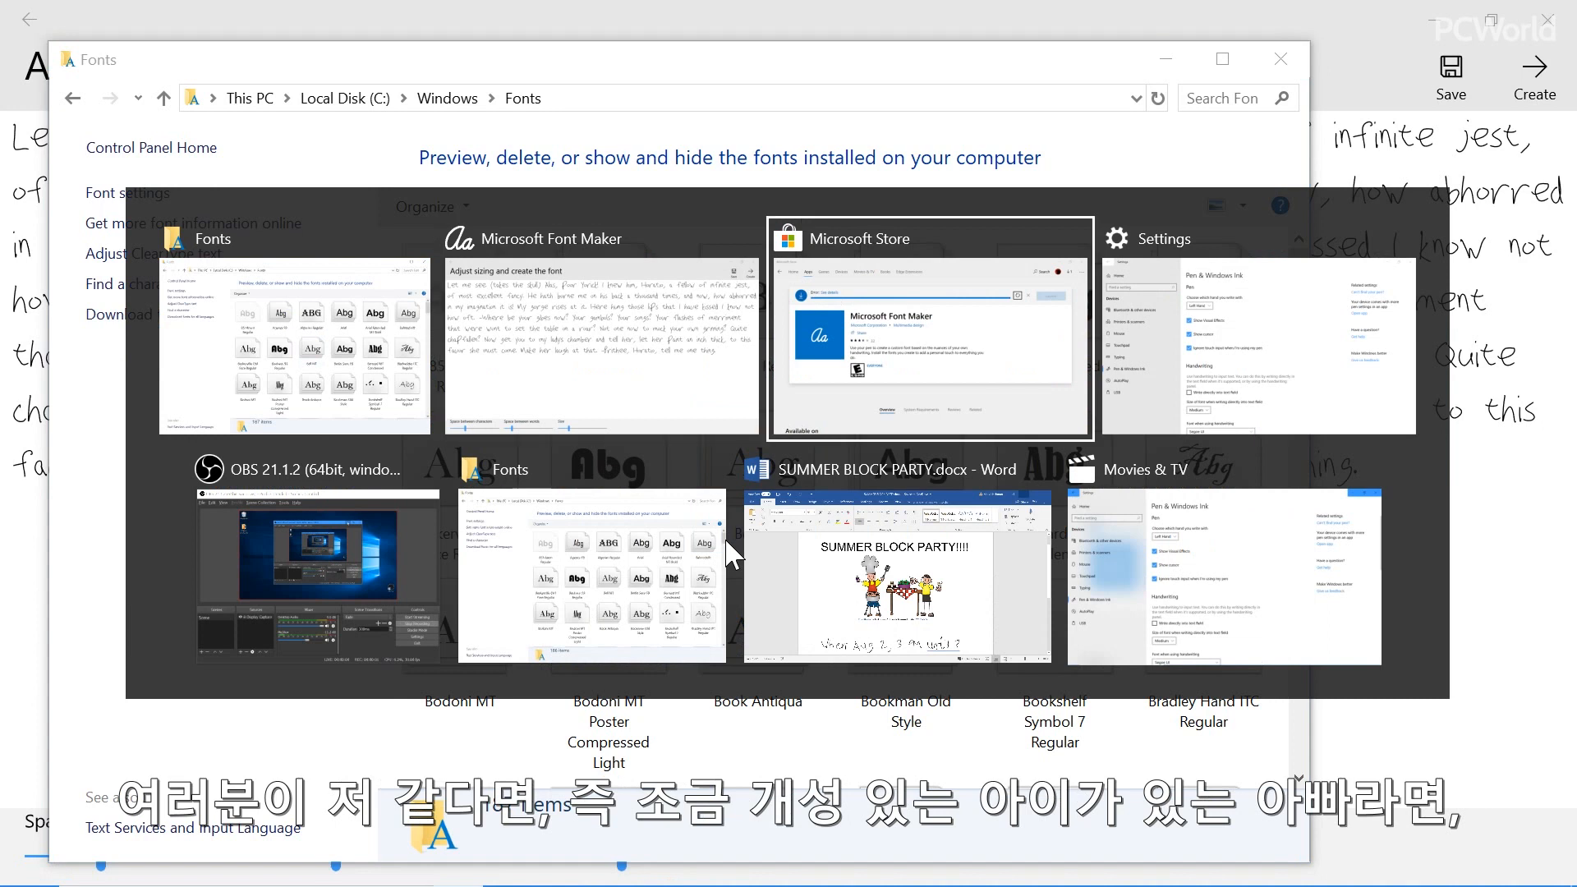
{"action": "key", "text": "alt+Tab"}
{"action": "key", "text": "alt+Tab"}
{"action": "key", "text": "alt+Tab"}
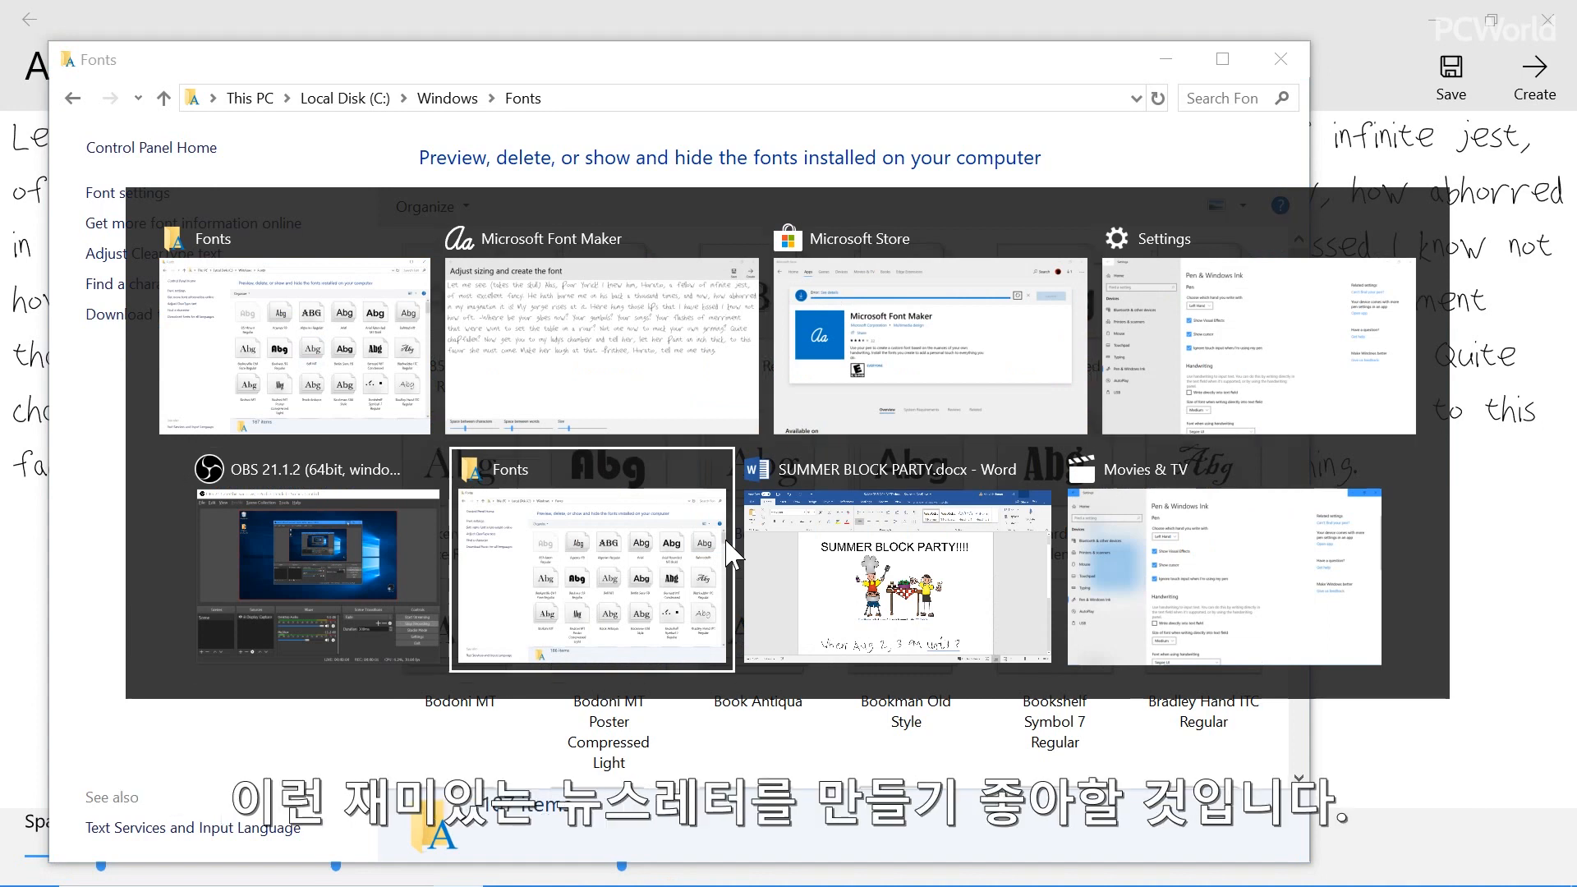
{"action": "key", "text": "alt+Tab"}
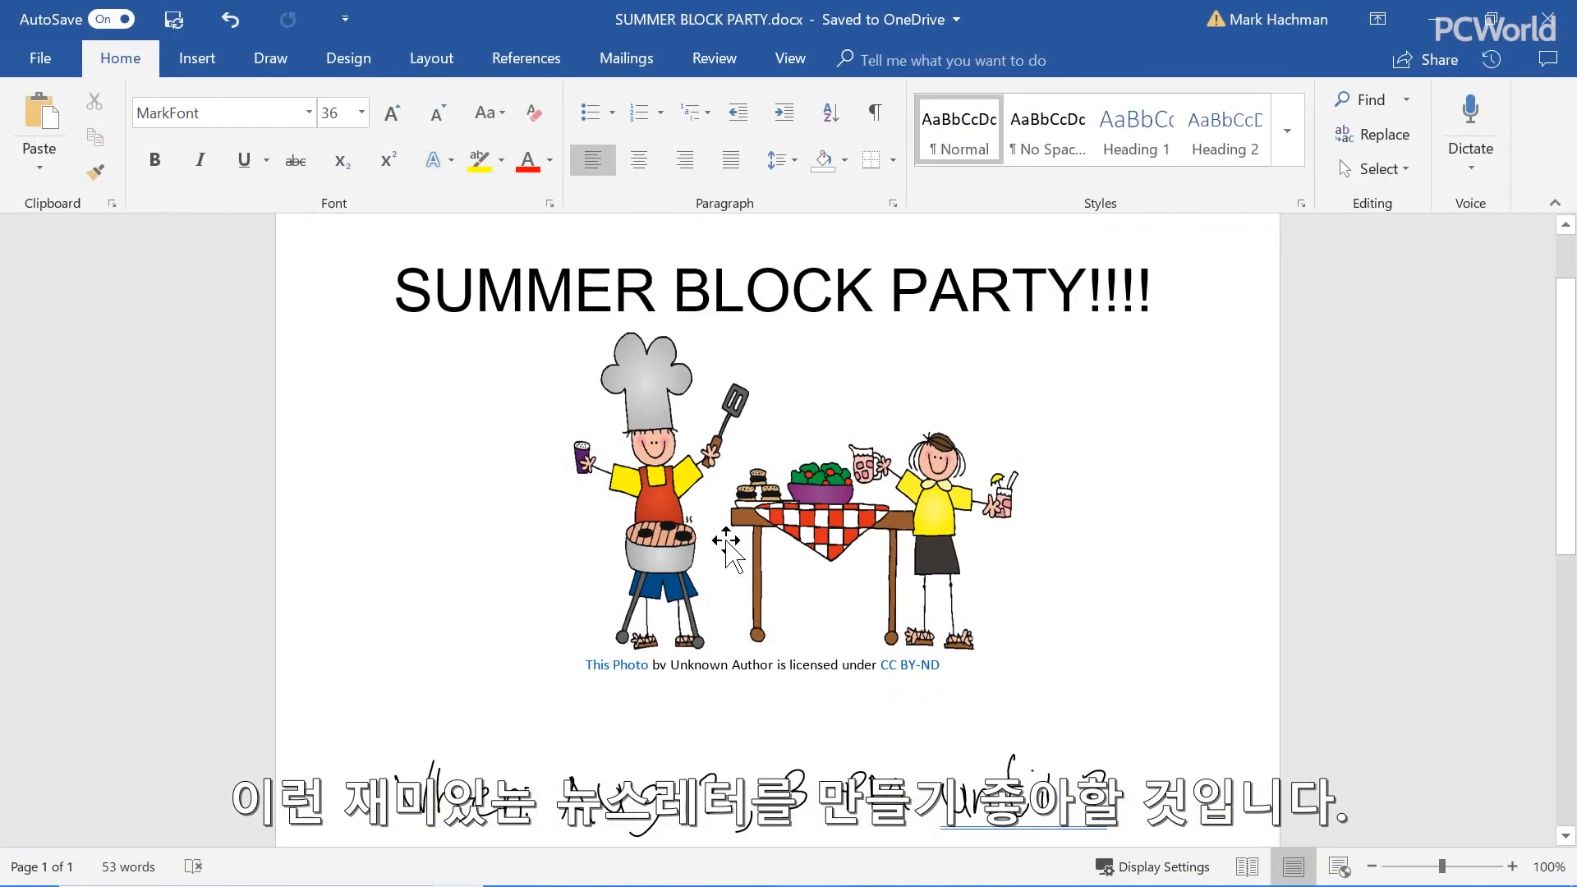
Append "wood" in lowercase to the first word of the street name in the flyer's "Where:" line
{"action": "scroll", "coordinate": [726, 542], "scroll_direction": "down", "scroll_amount": 5}
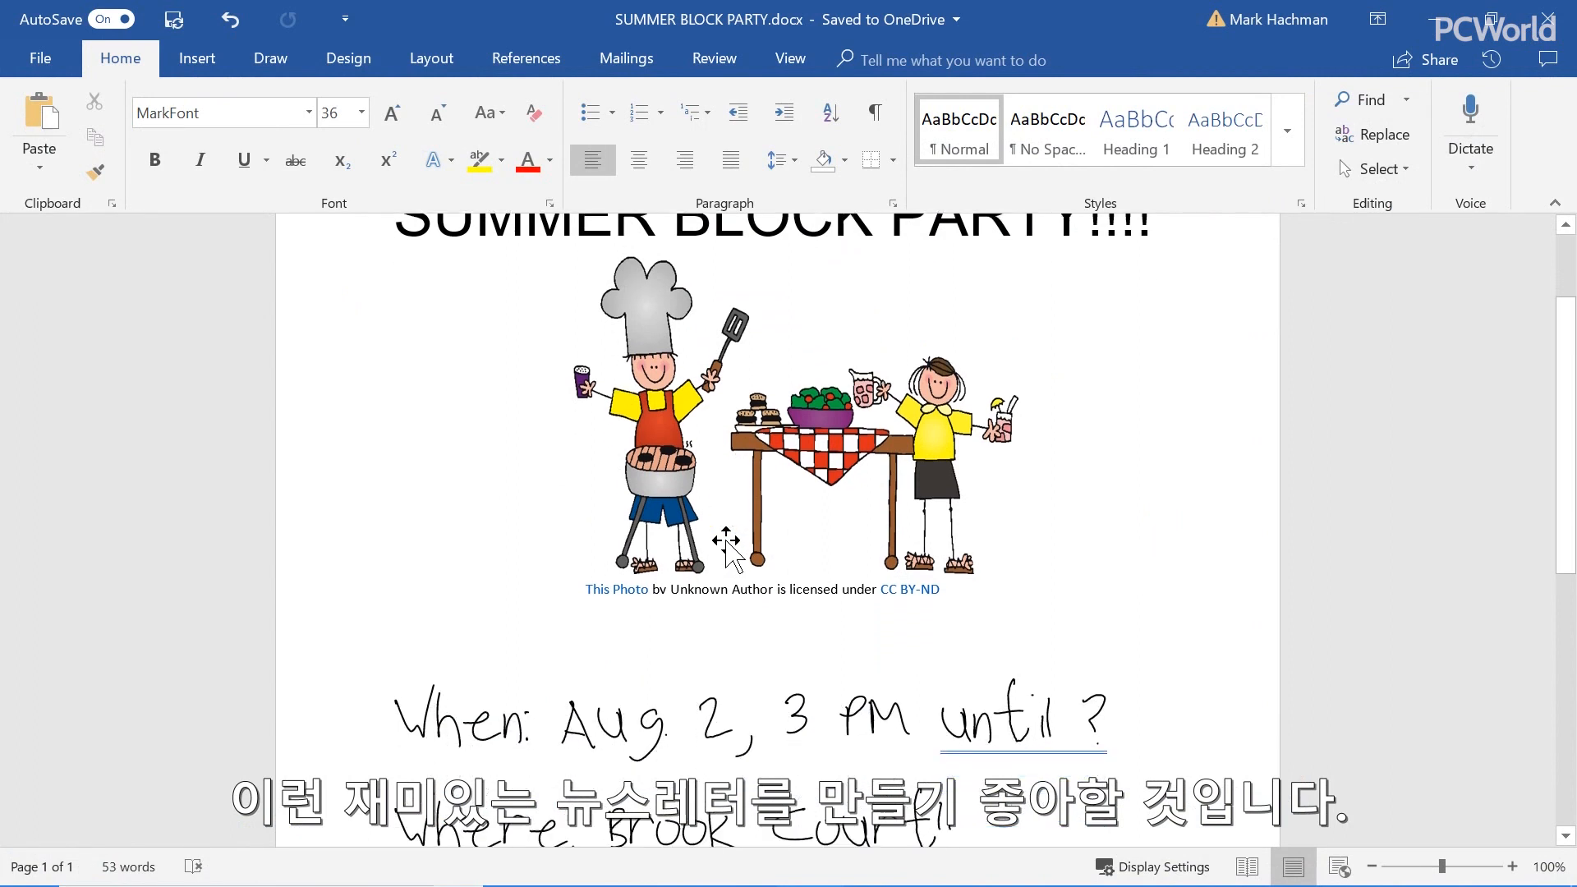
{"action": "scroll", "coordinate": [778, 526], "scroll_direction": "down", "scroll_amount": 2}
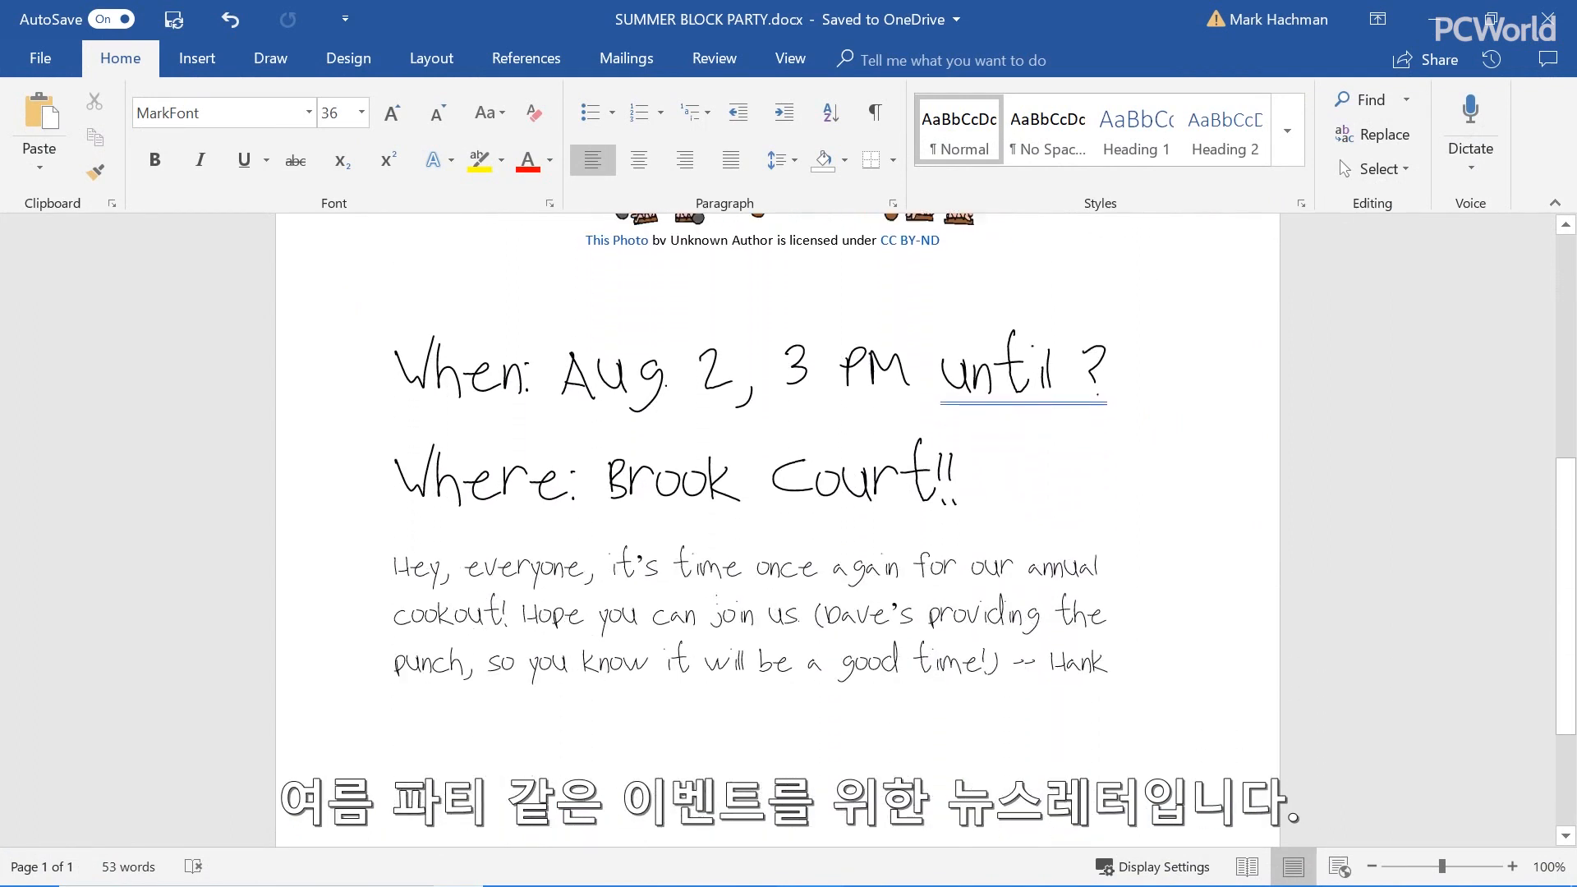
{"action": "scroll", "coordinate": [778, 526], "scroll_direction": "up", "scroll_amount": 3}
{"action": "scroll", "coordinate": [741, 707], "scroll_direction": "down", "scroll_amount": 1}
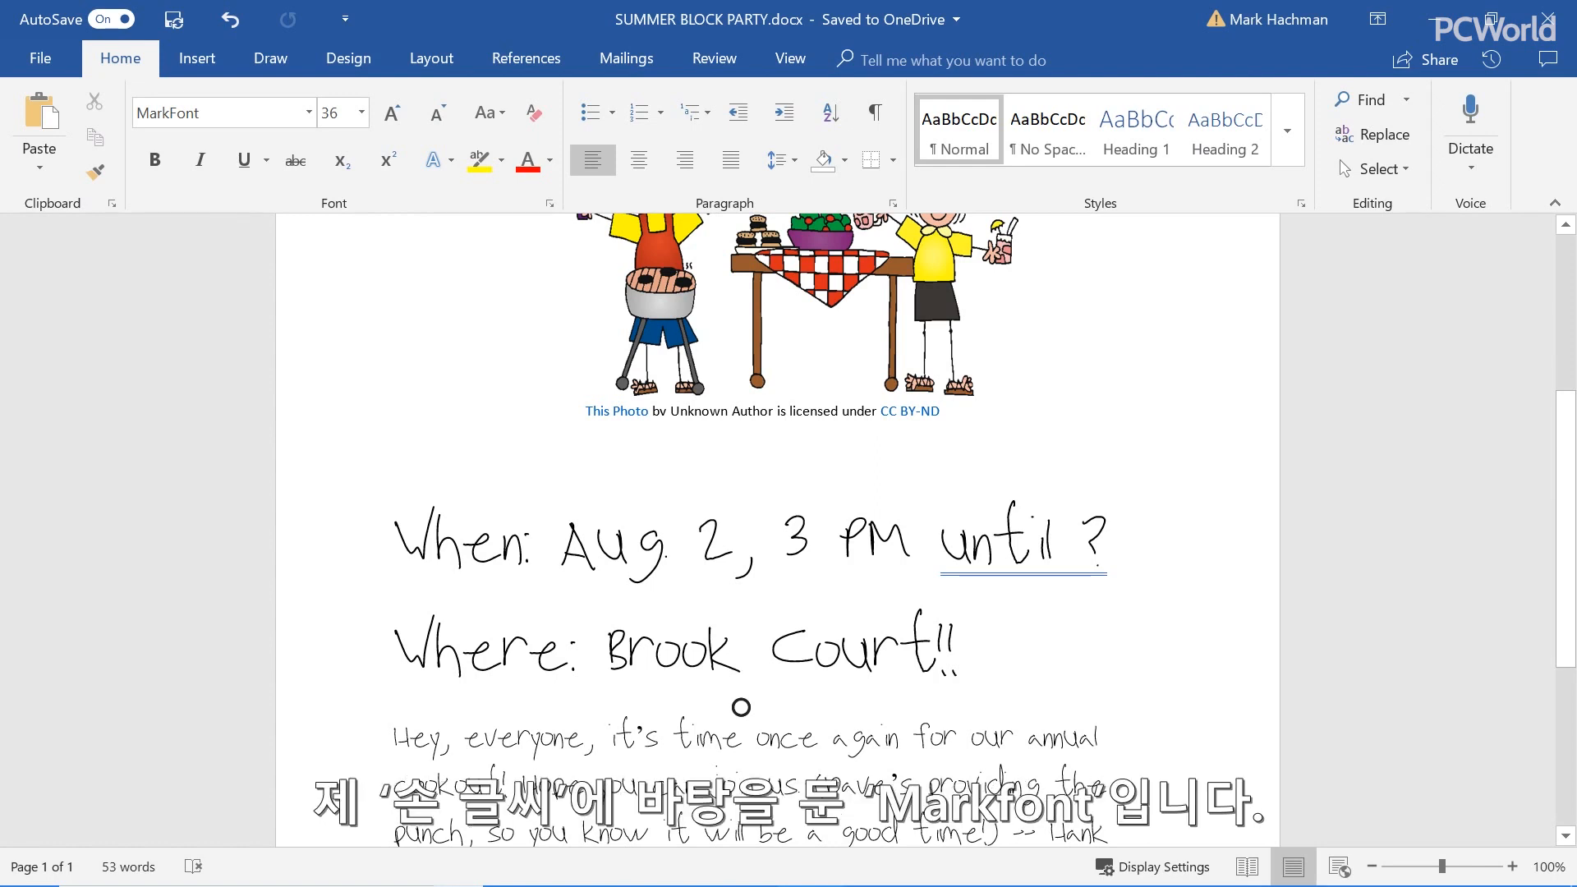
{"action": "type", "text": "Wood"}
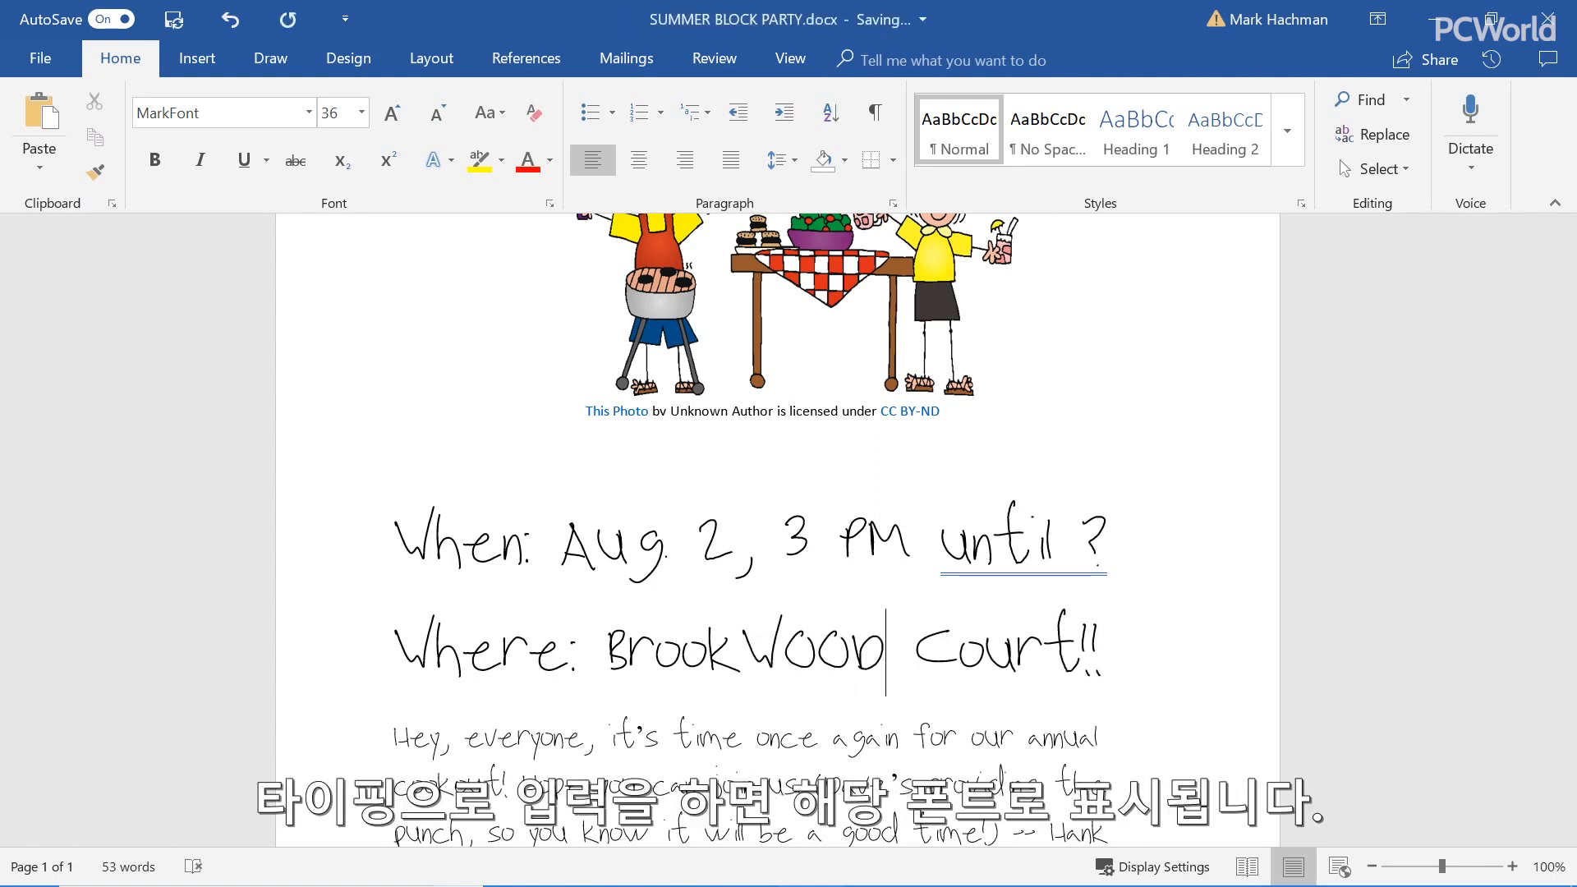
{"action": "key", "text": "BackSpace"}
{"action": "key", "text": "BackSpace"}
{"action": "key", "text": "BackSpace"}
{"action": "key", "text": "BackSpace"}
{"action": "key", "text": "Caps_Lock"}
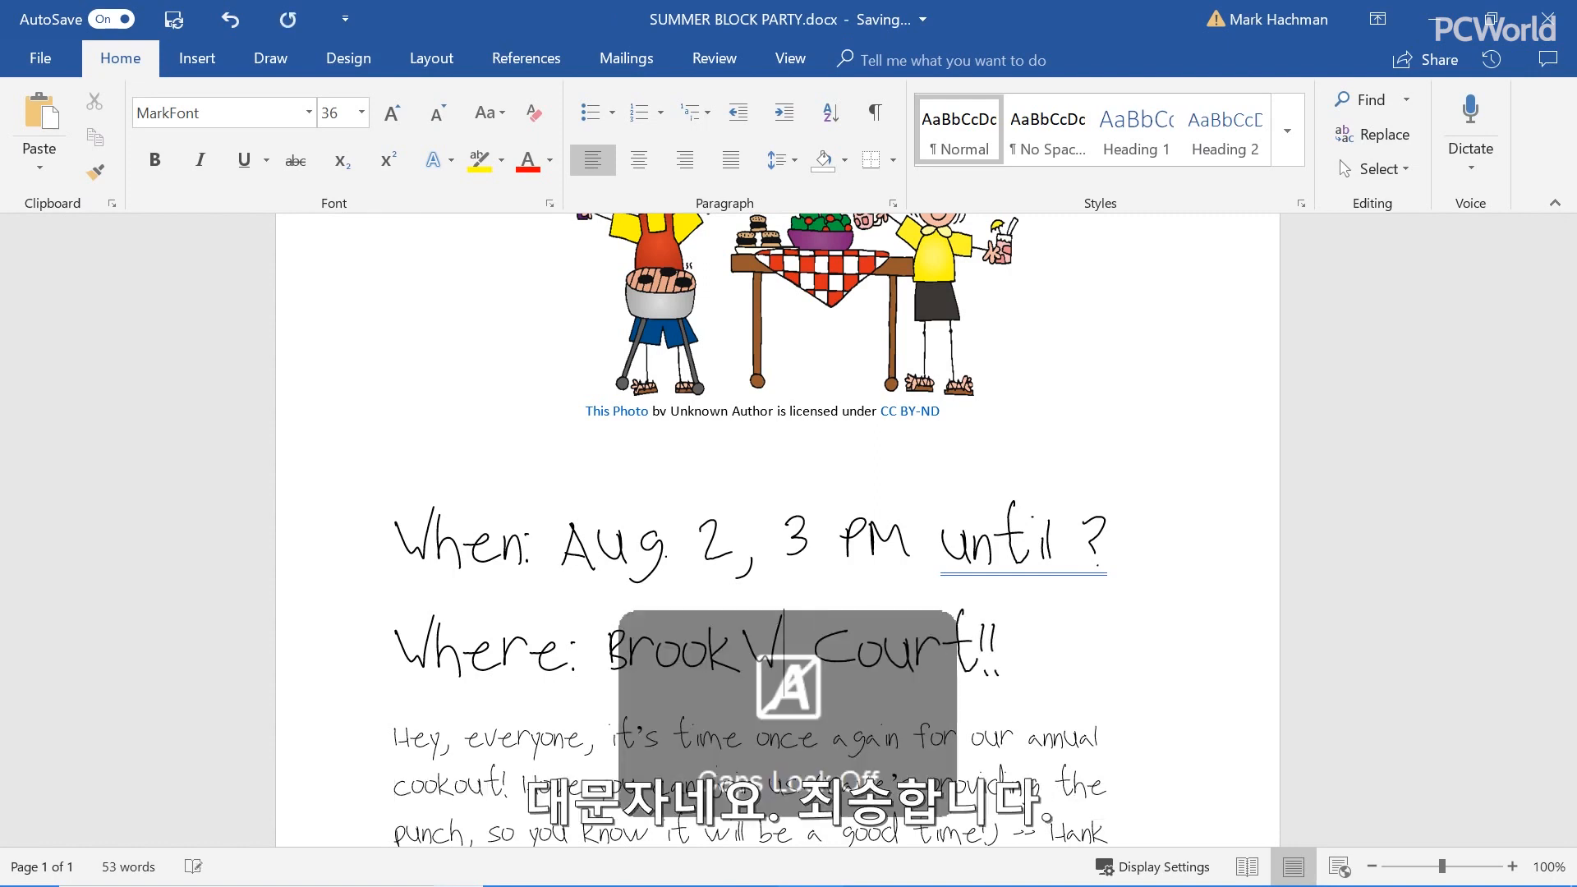
{"action": "type", "text": "wood"}
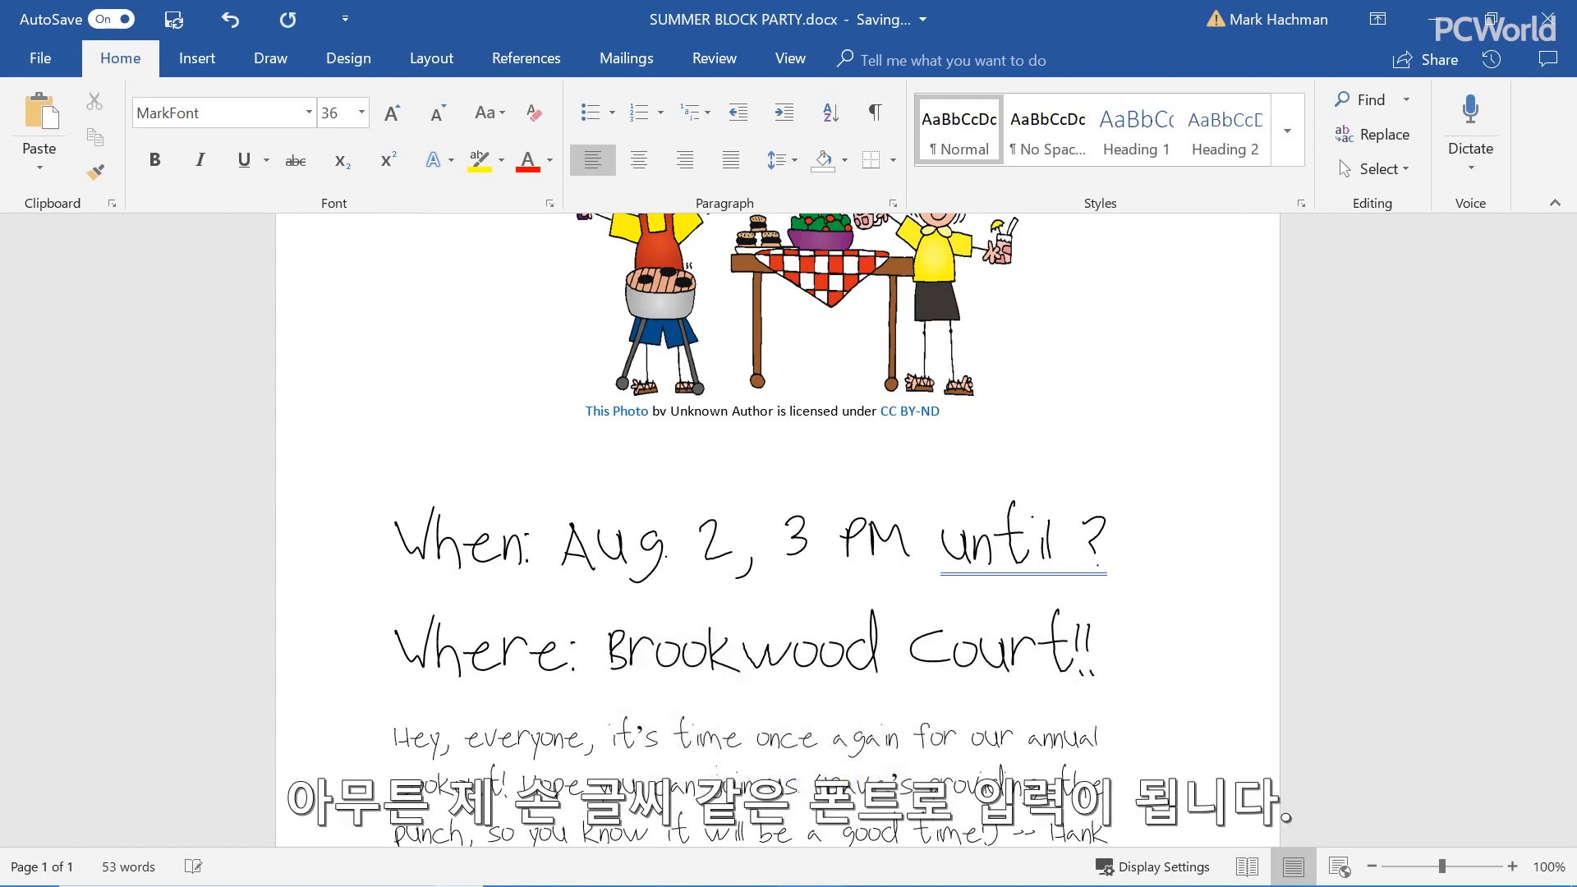